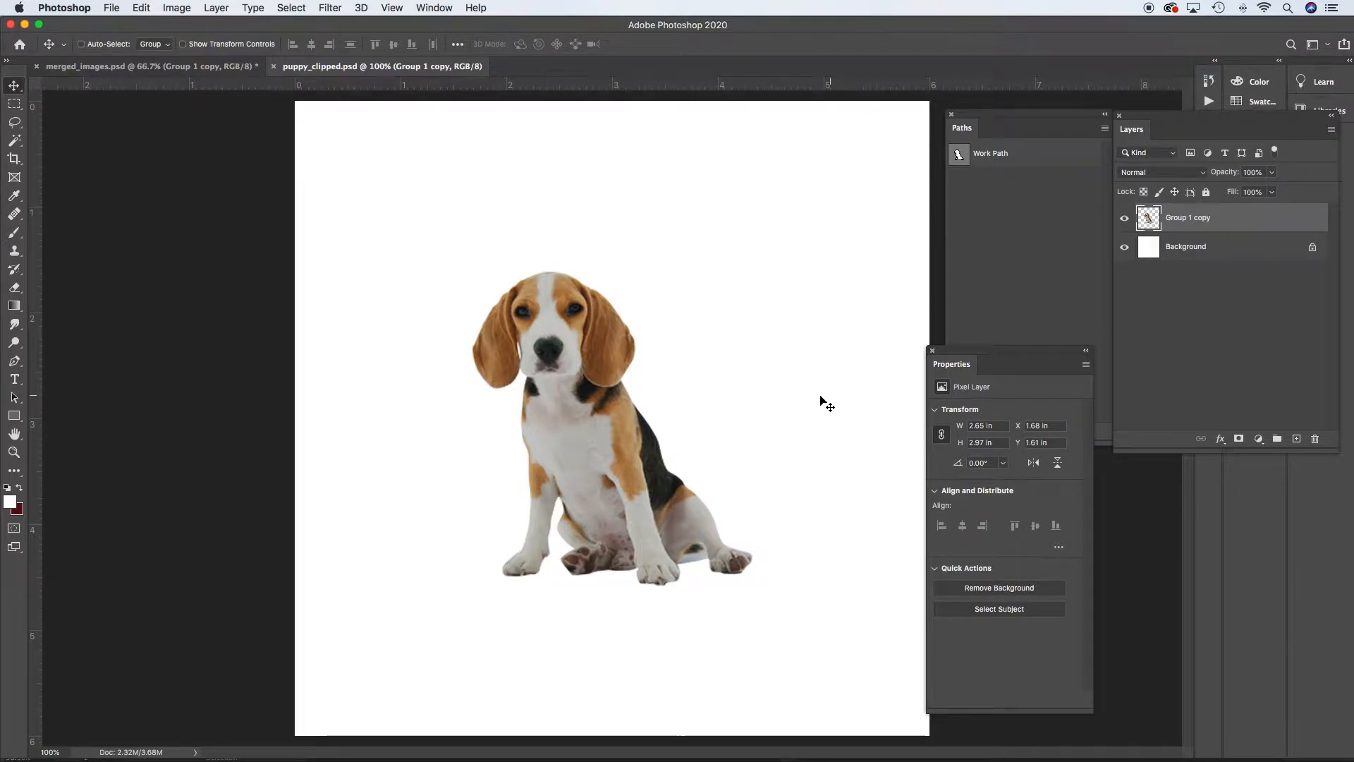
Step: Display the puppy's work path and compare puppy_clipped.psd with the merged_images.psd composite
left_click(1051, 152)
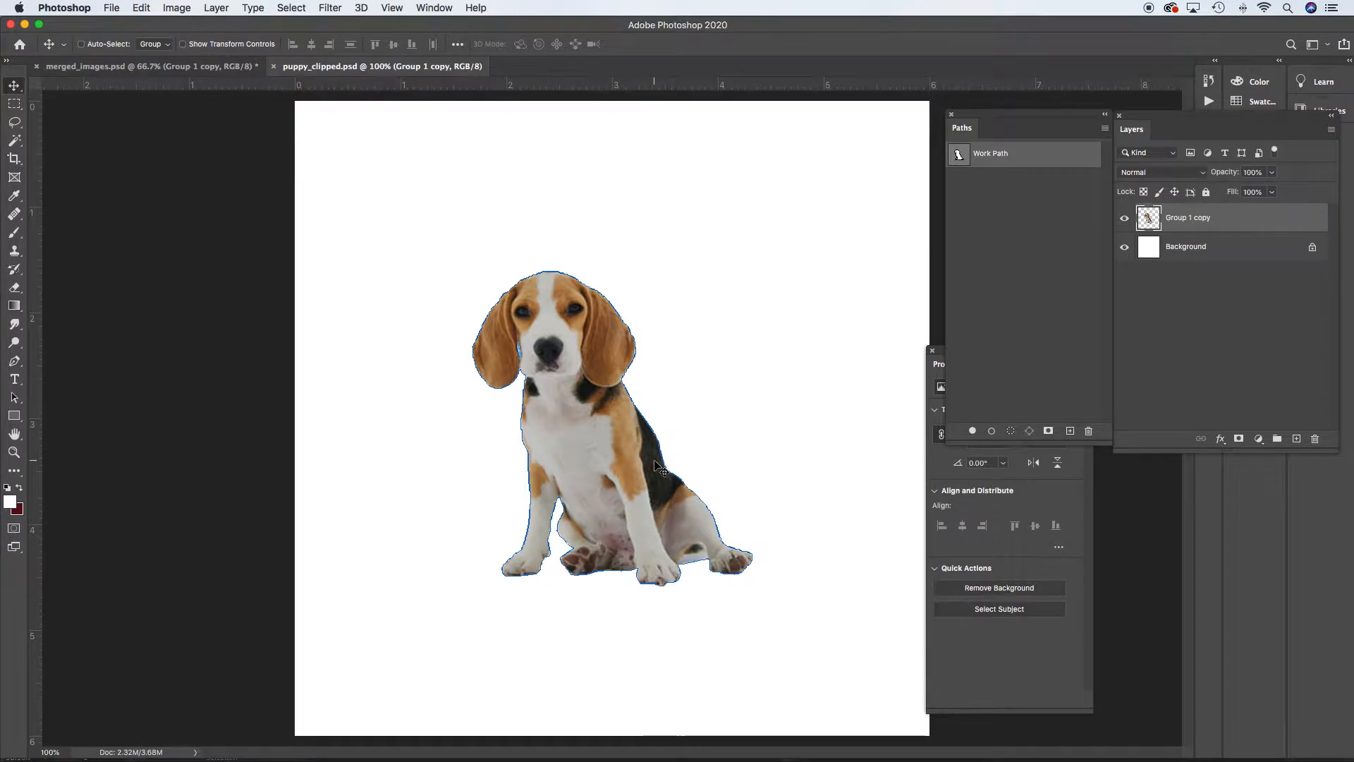
left_click(106, 66)
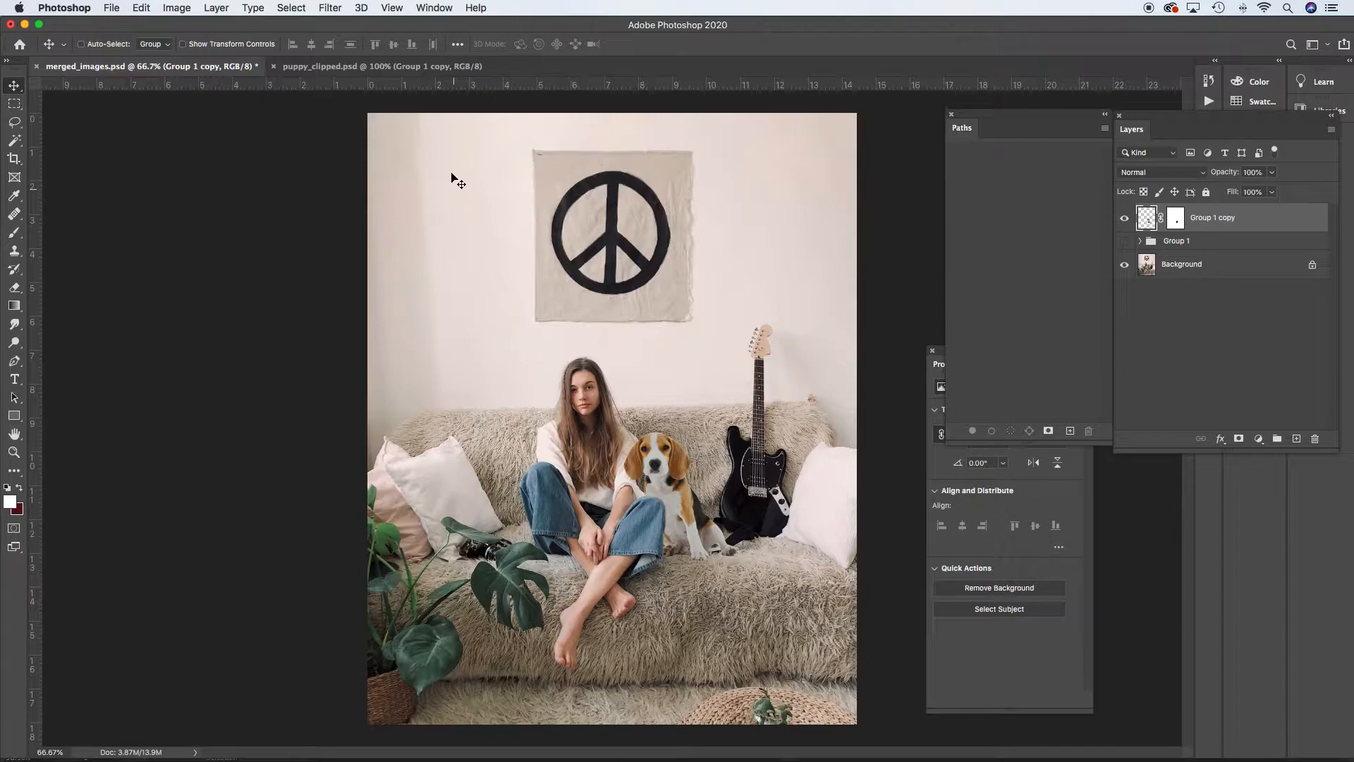
left_click(411, 68)
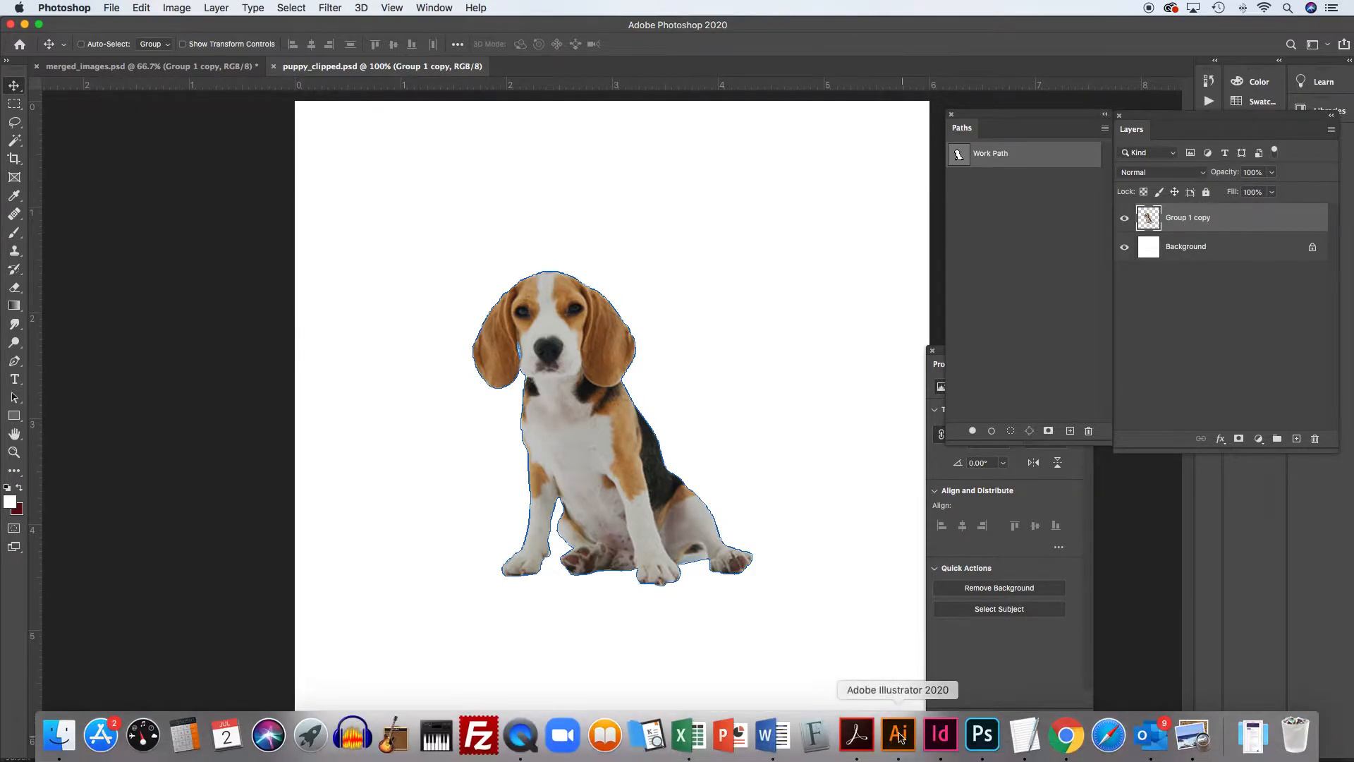
Step: Switch to Illustrator and place puppy_clipped.psd as an embedded image on the first artboard of the 4x6 flyer
left_click(900, 736)
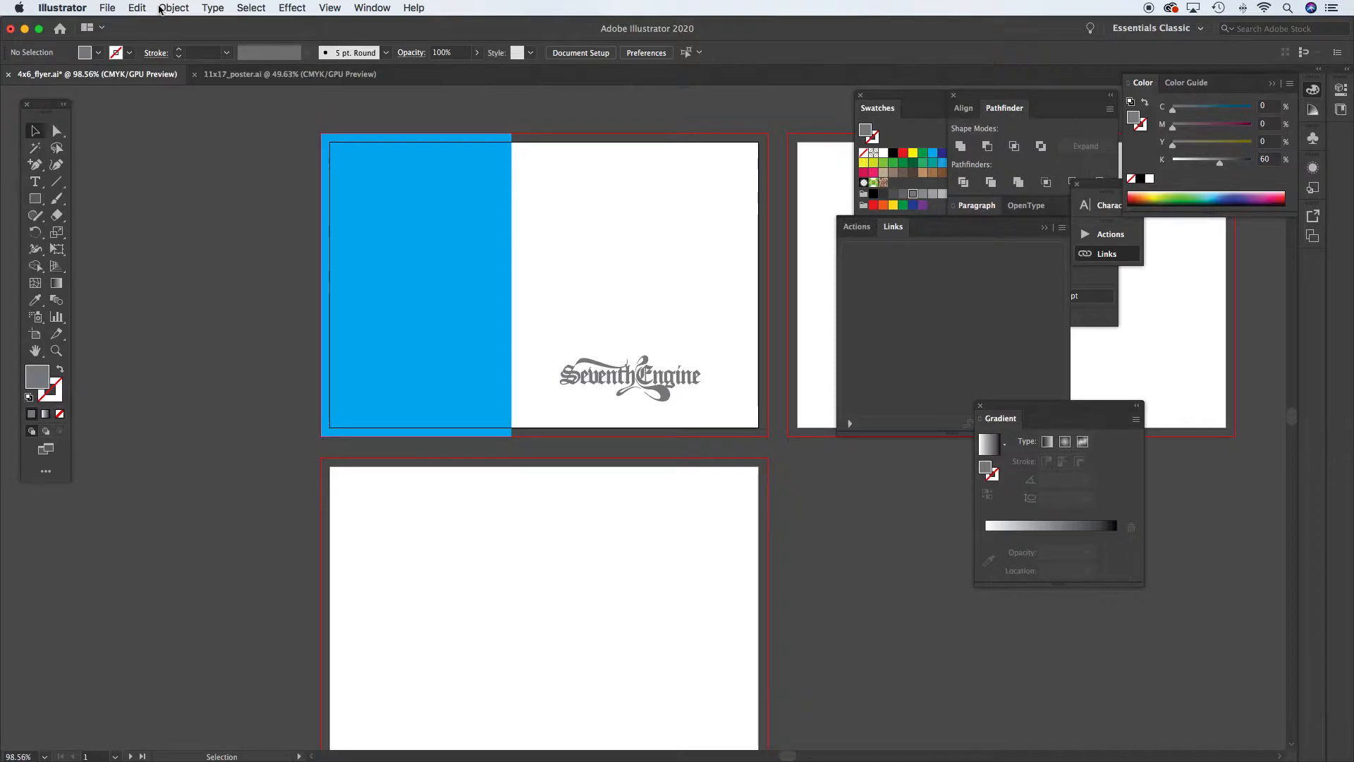
left_click(113, 5)
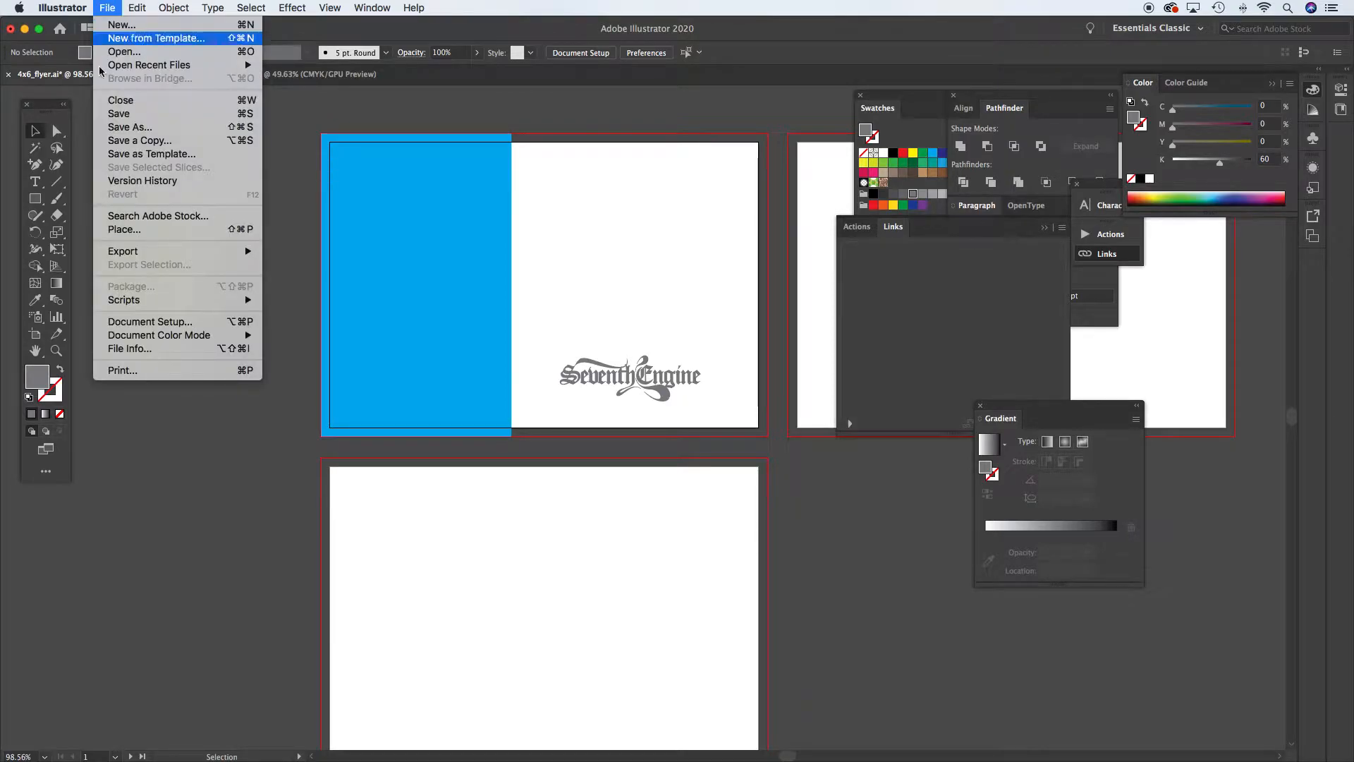
left_click(131, 230)
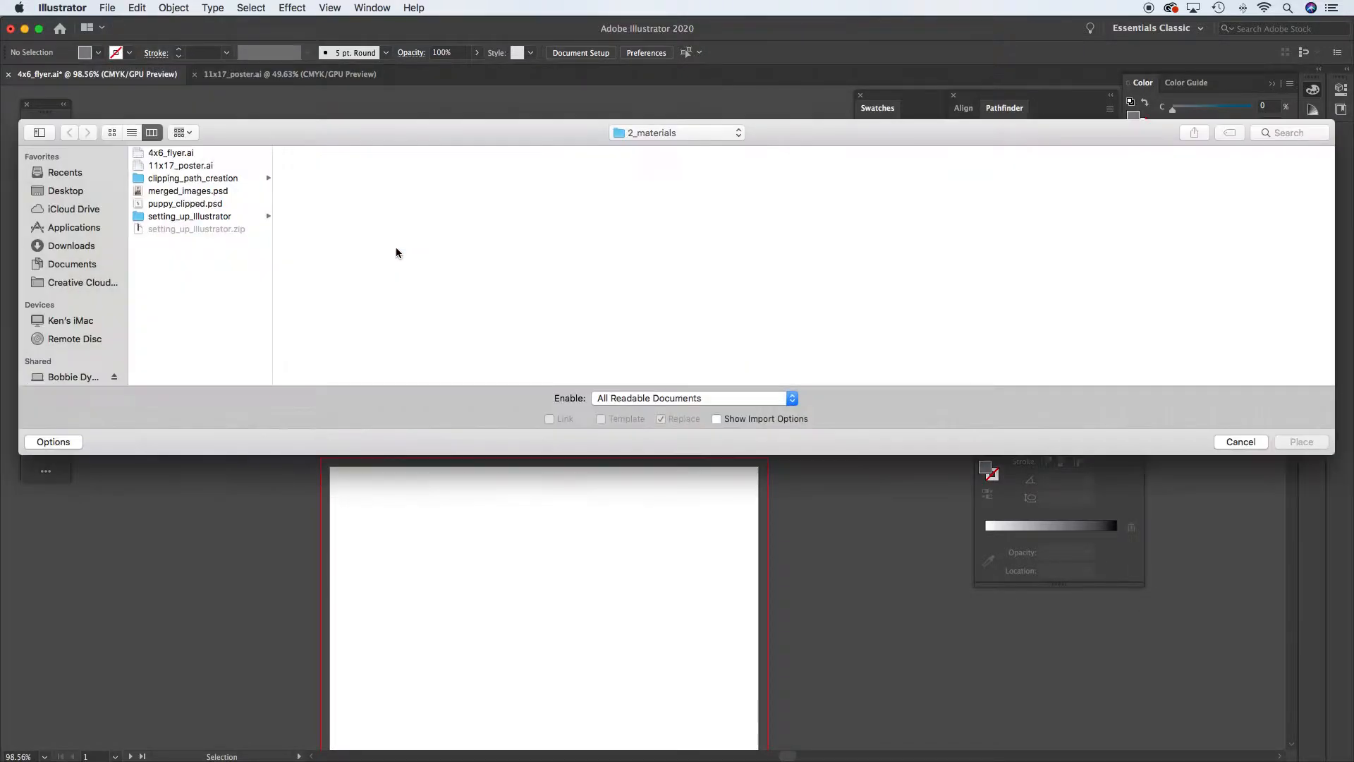
left_click(177, 204)
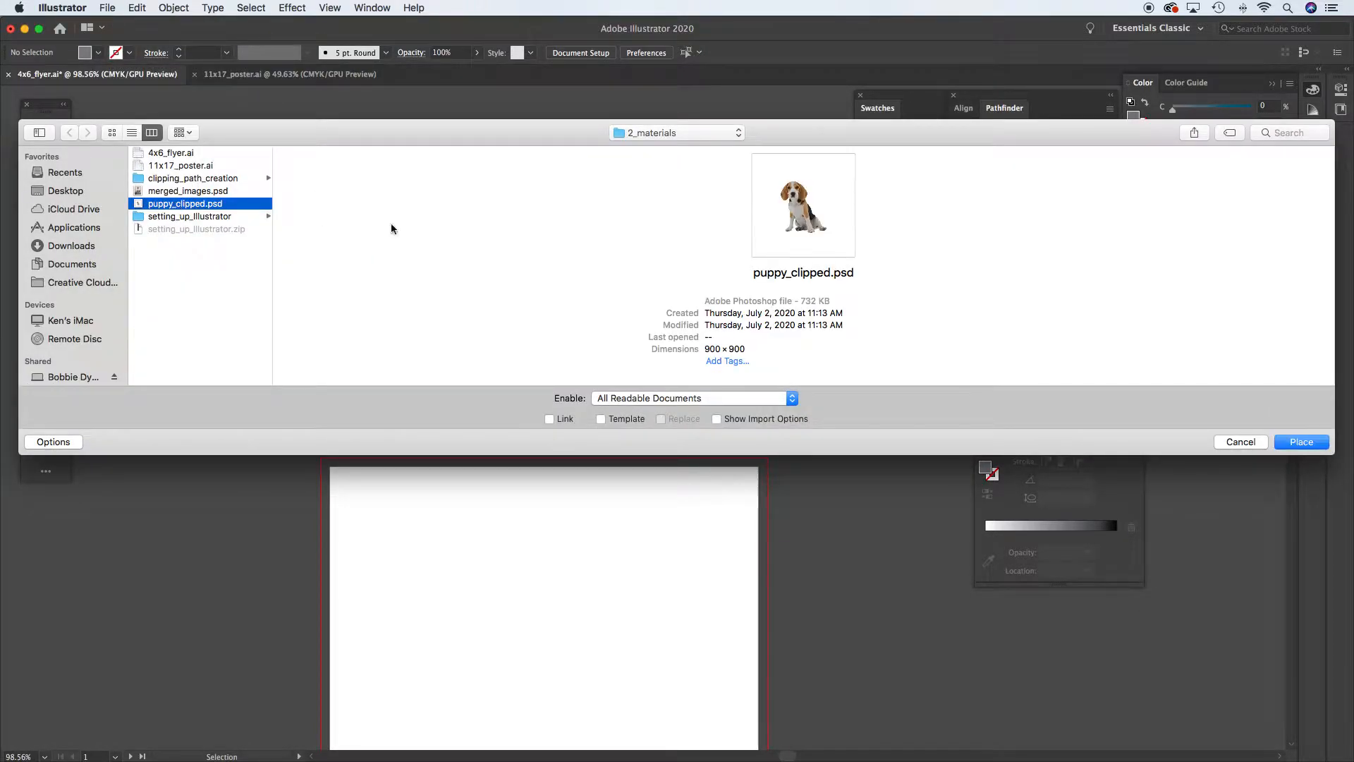
left_click(1303, 440)
left_click(385, 155)
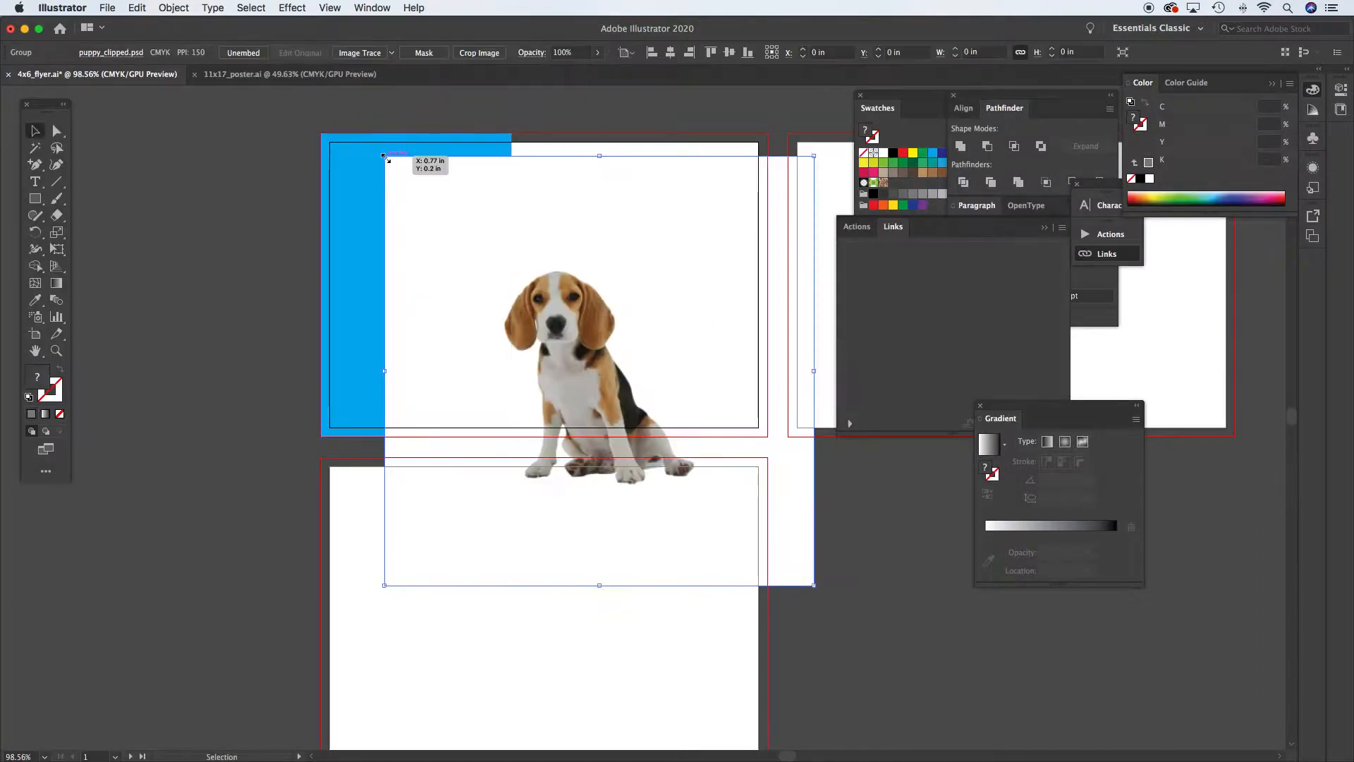
Step: Scale the placed puppy image down to about 3.14 in square and position it across the blue block's inner edge
left_click_drag(813, 156, 659, 311)
left_click_drag(592, 363, 523, 230)
left_click_drag(628, 431, 599, 386)
left_click_drag(482, 281, 570, 255)
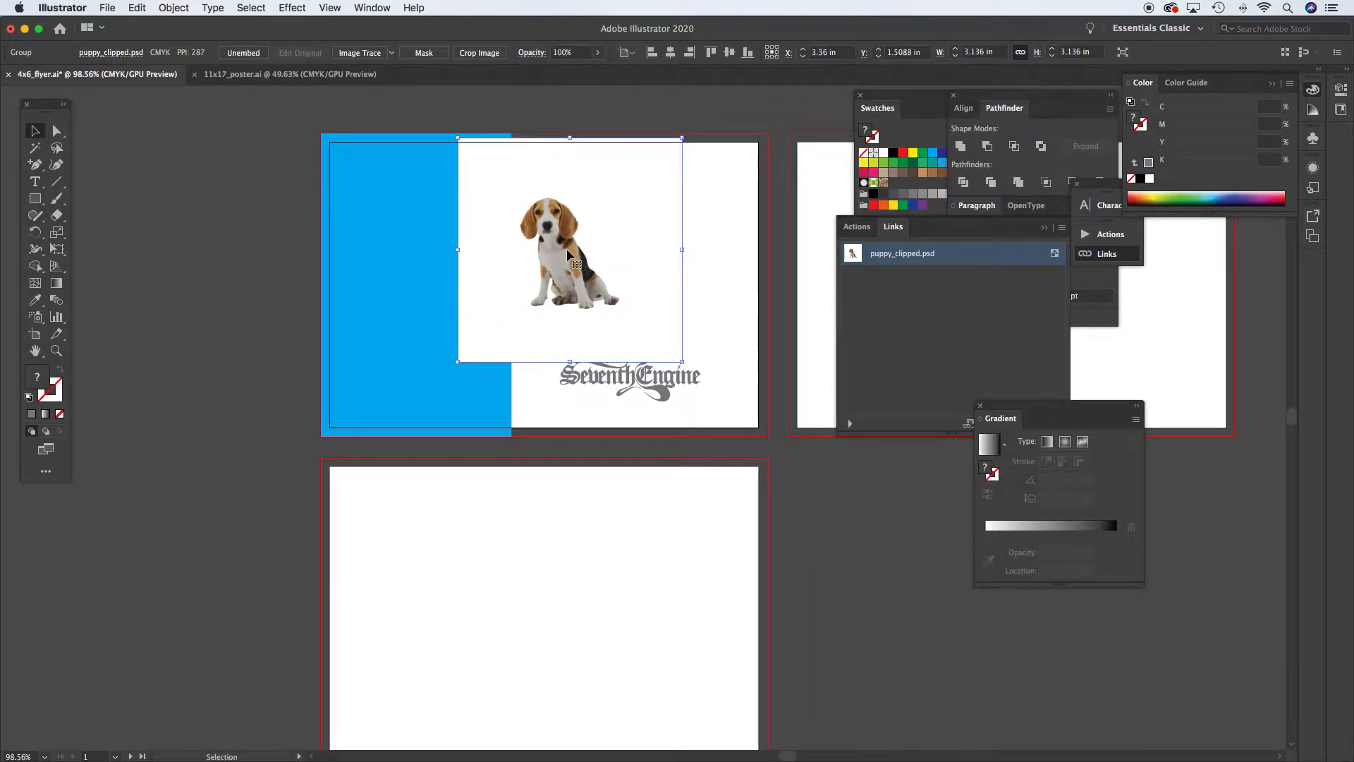
Step: Send the puppy image to the back and shift it behind the blue block and out onto the white area
right_click(565, 253)
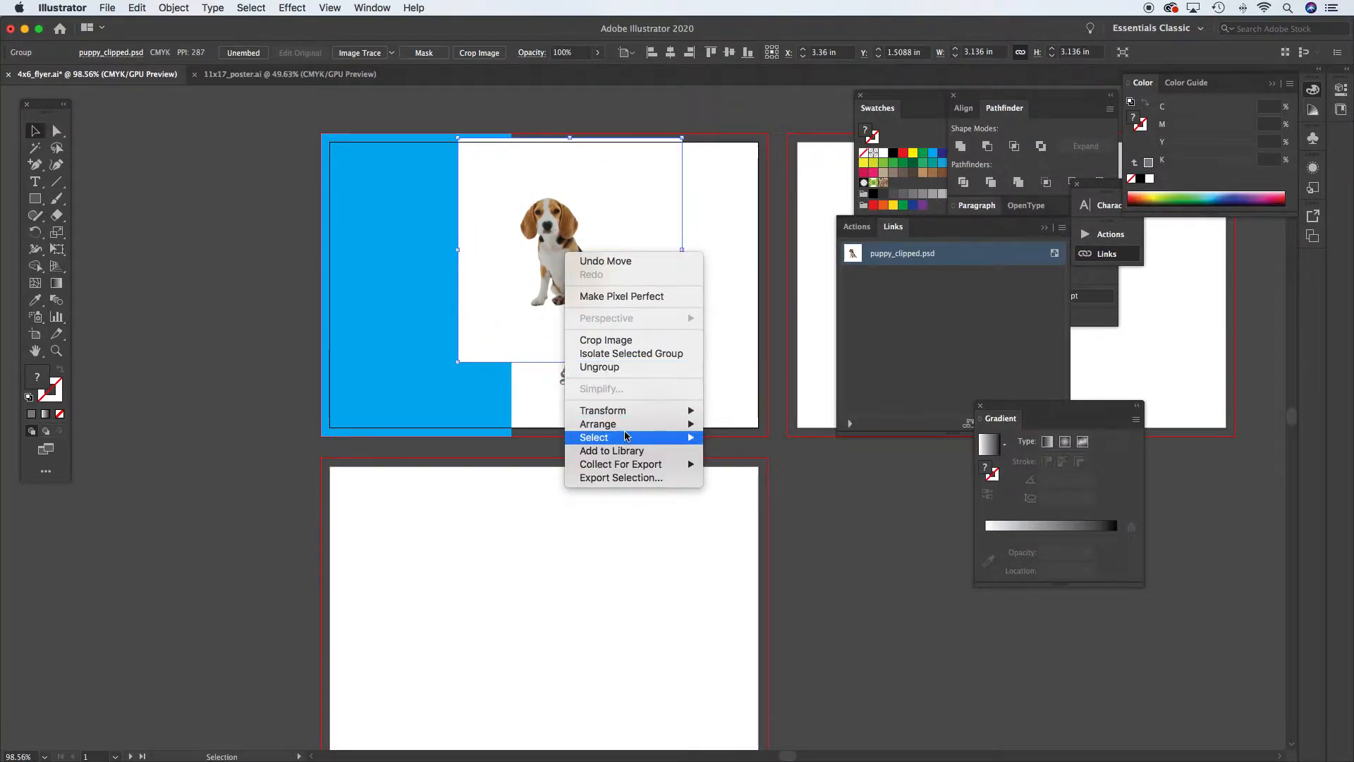
mouse_move(634, 423)
left_click(741, 463)
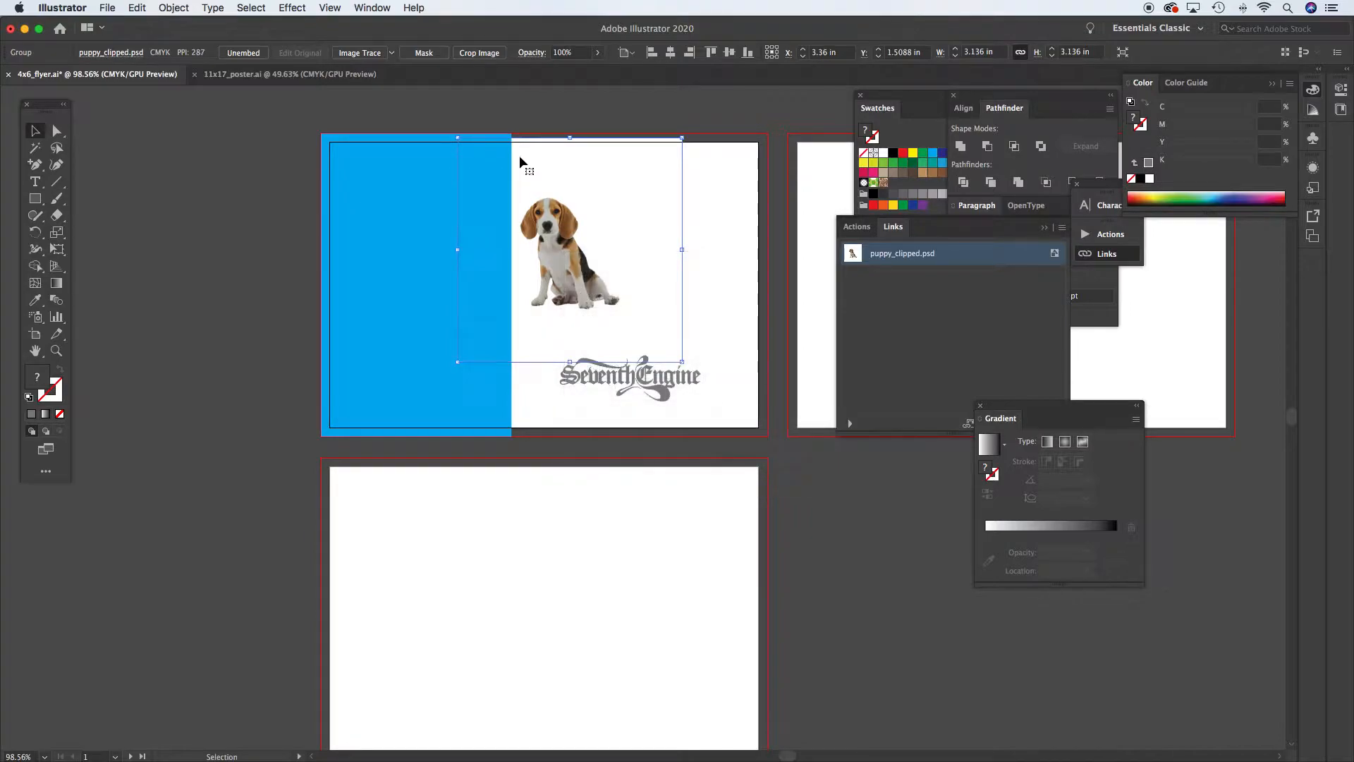
left_click_drag(574, 188, 533, 188)
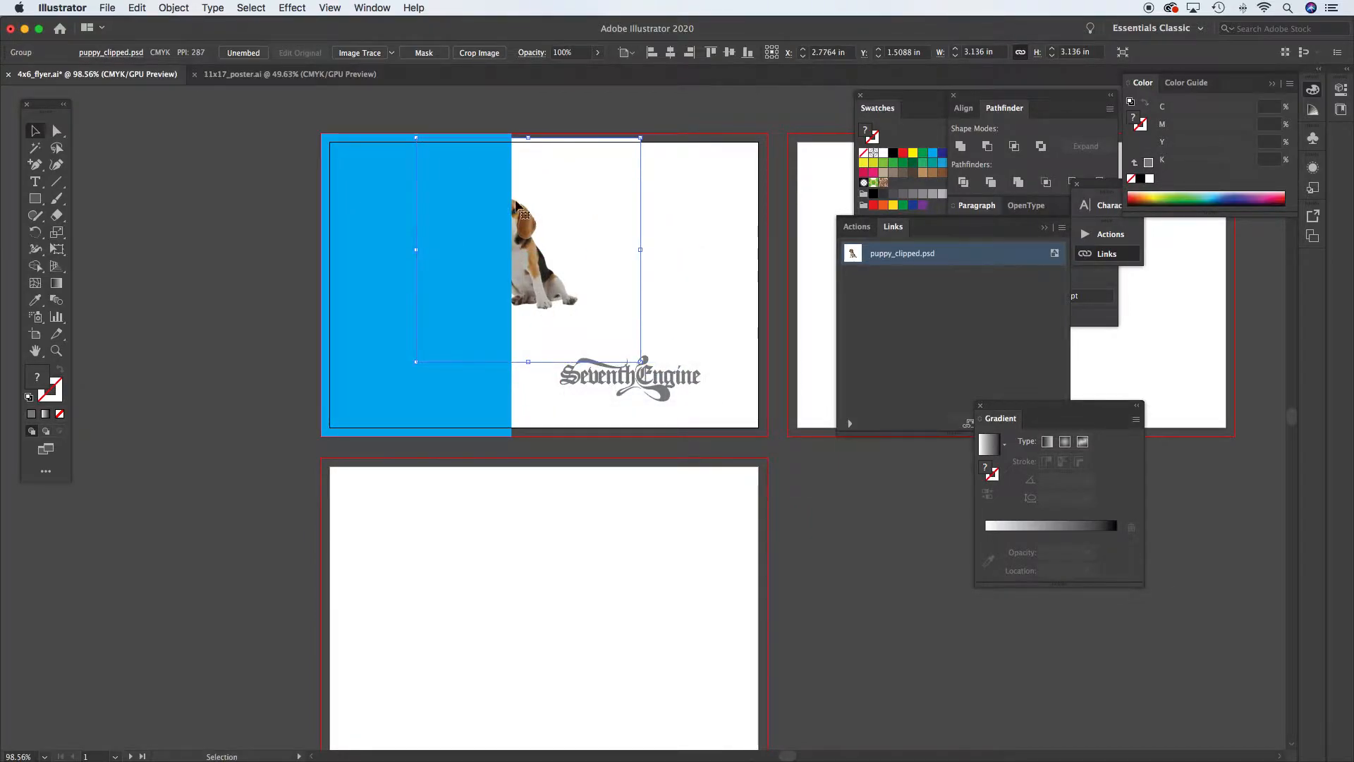
left_click(610, 120)
left_click_drag(582, 245, 619, 246)
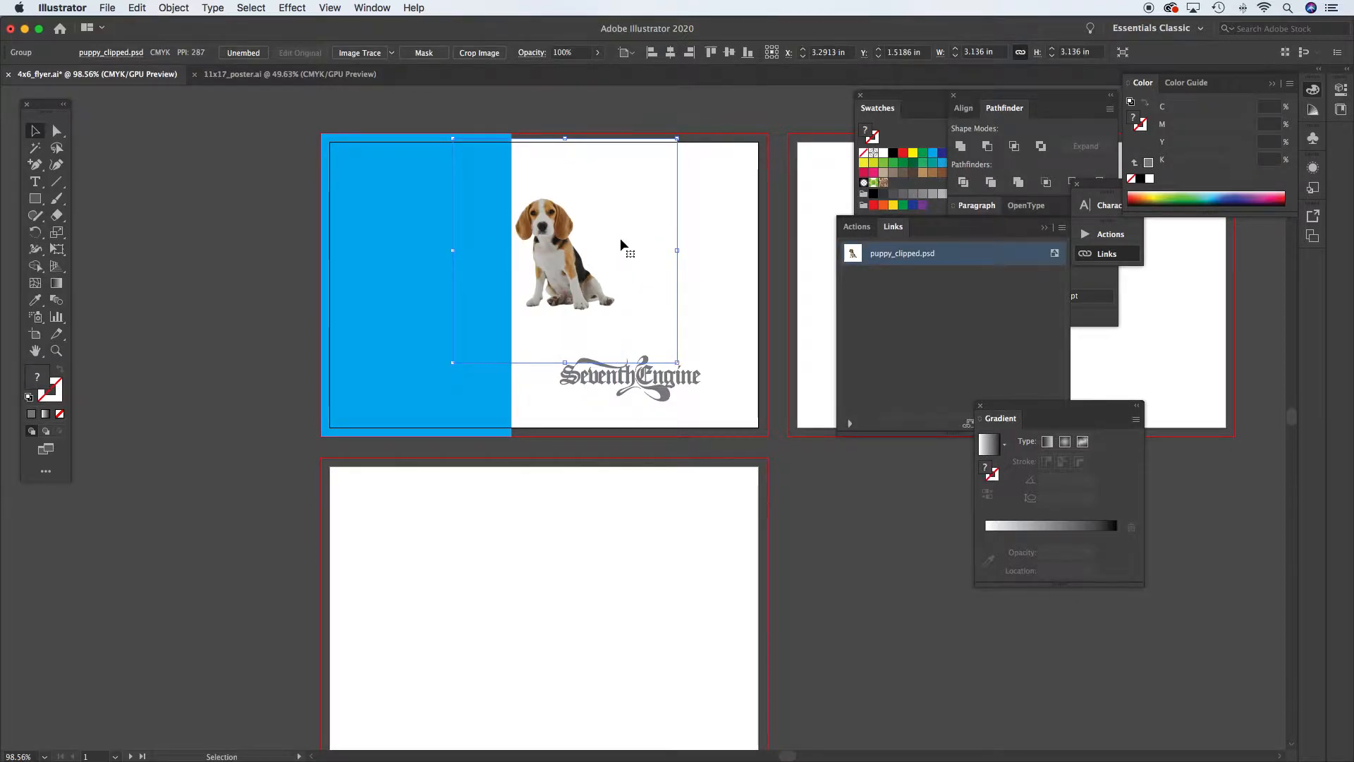
Step: Bring the puppy image to the front and move it so it straddles the blue block and the white area
right_click(621, 244)
mouse_move(706, 416)
left_click(804, 419)
left_click_drag(620, 235, 556, 246)
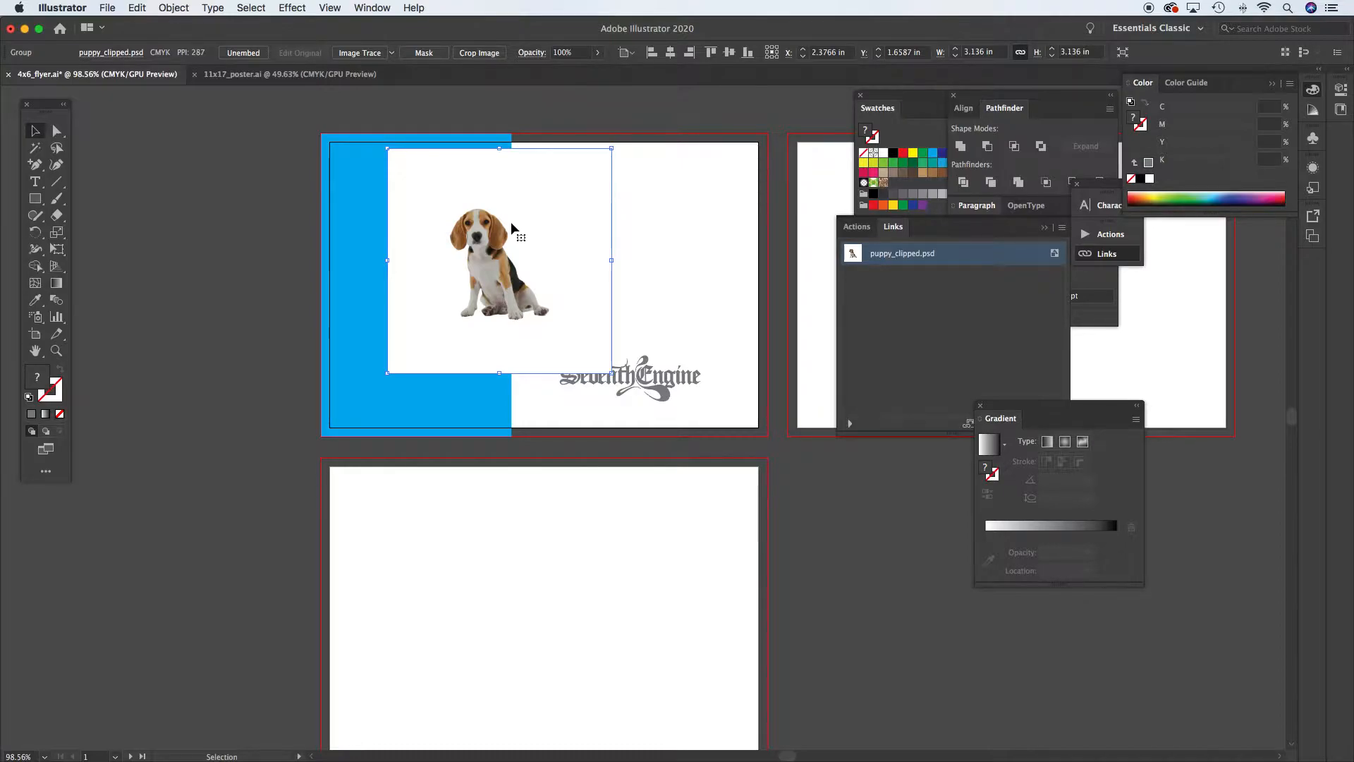
Step: Show the transparency settings beside the artboard and set the puppy image's blending mode to Multiply
left_click(374, 8)
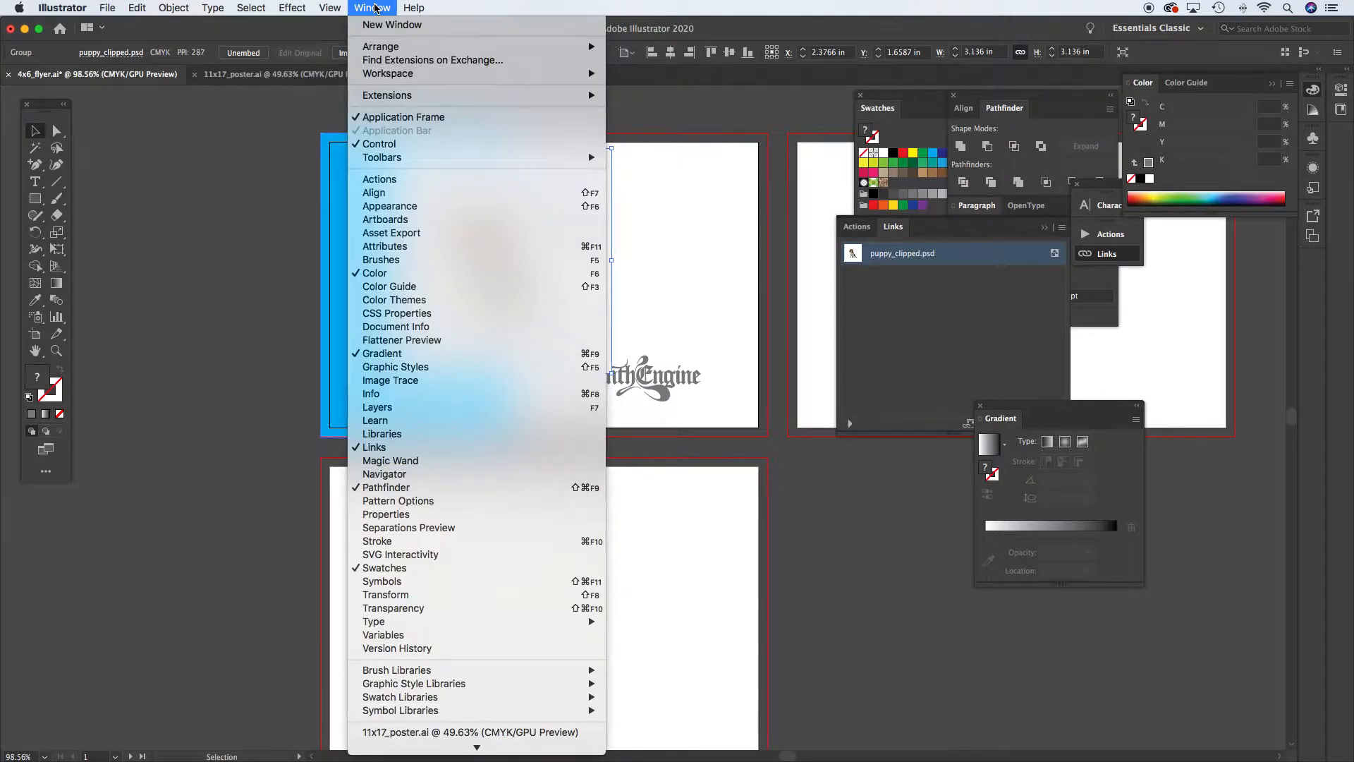
left_click(449, 608)
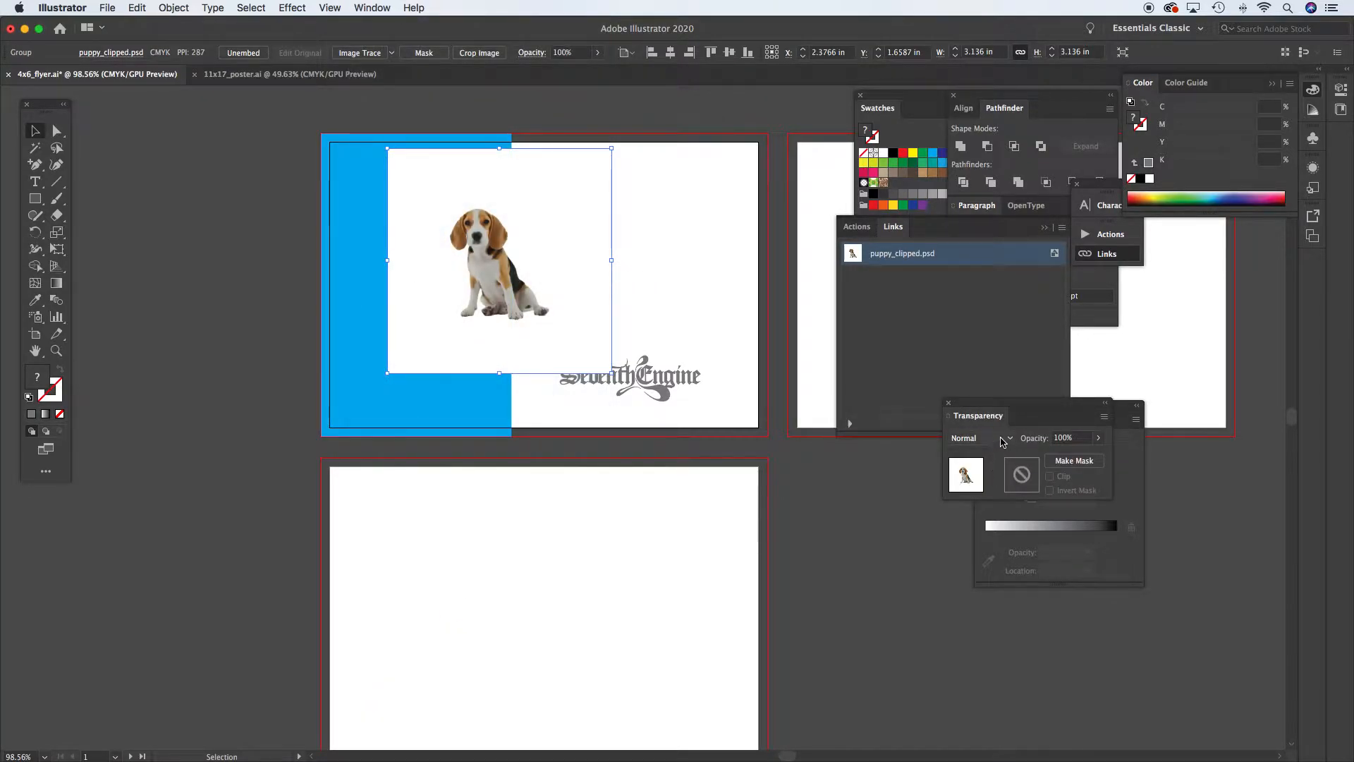
left_click_drag(999, 406, 208, 144)
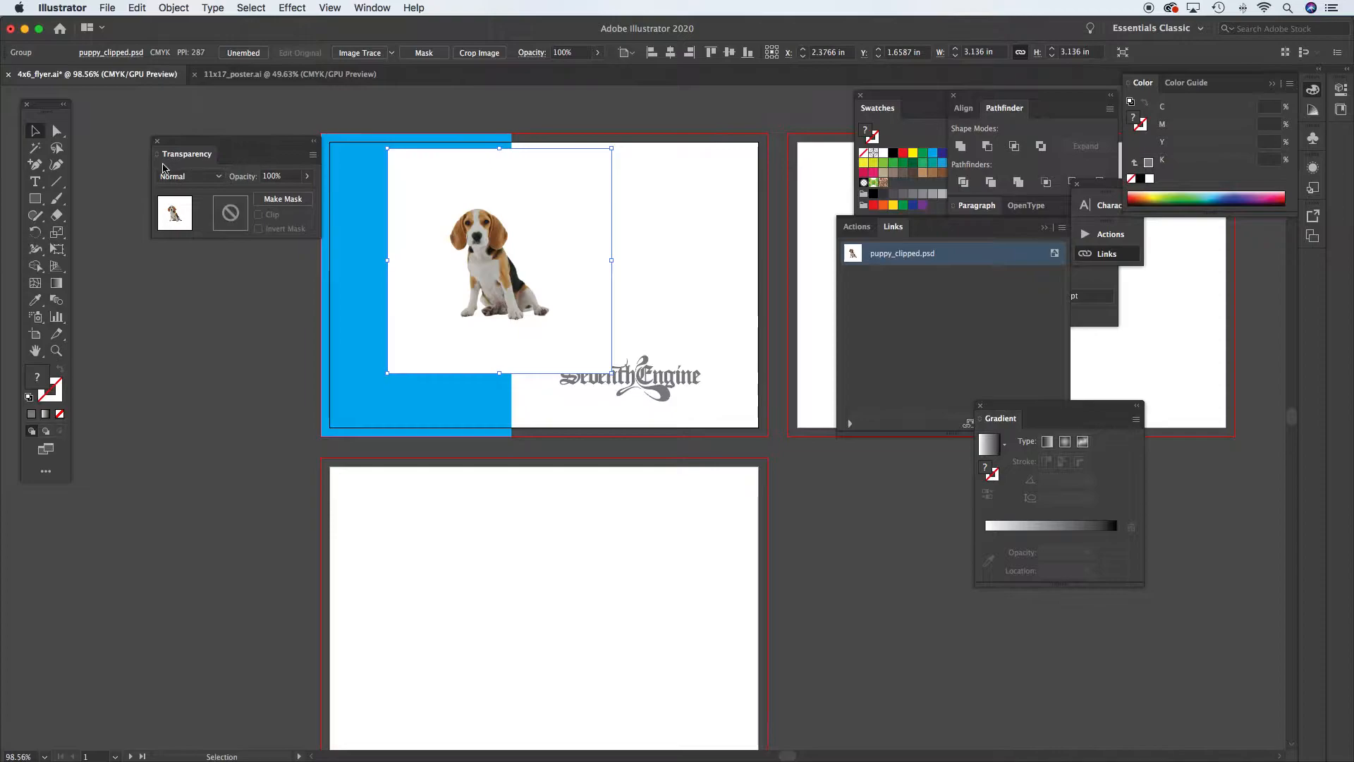
left_click(202, 179)
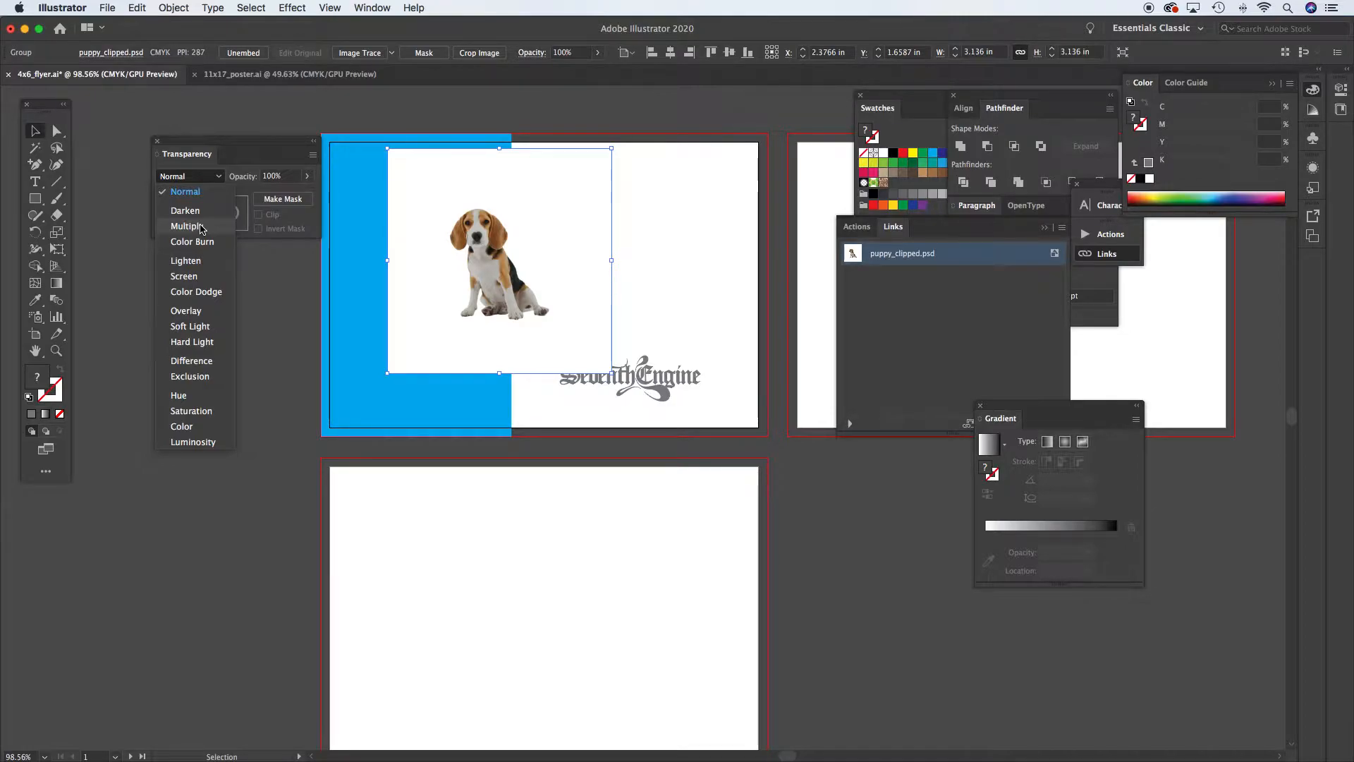
left_click(201, 226)
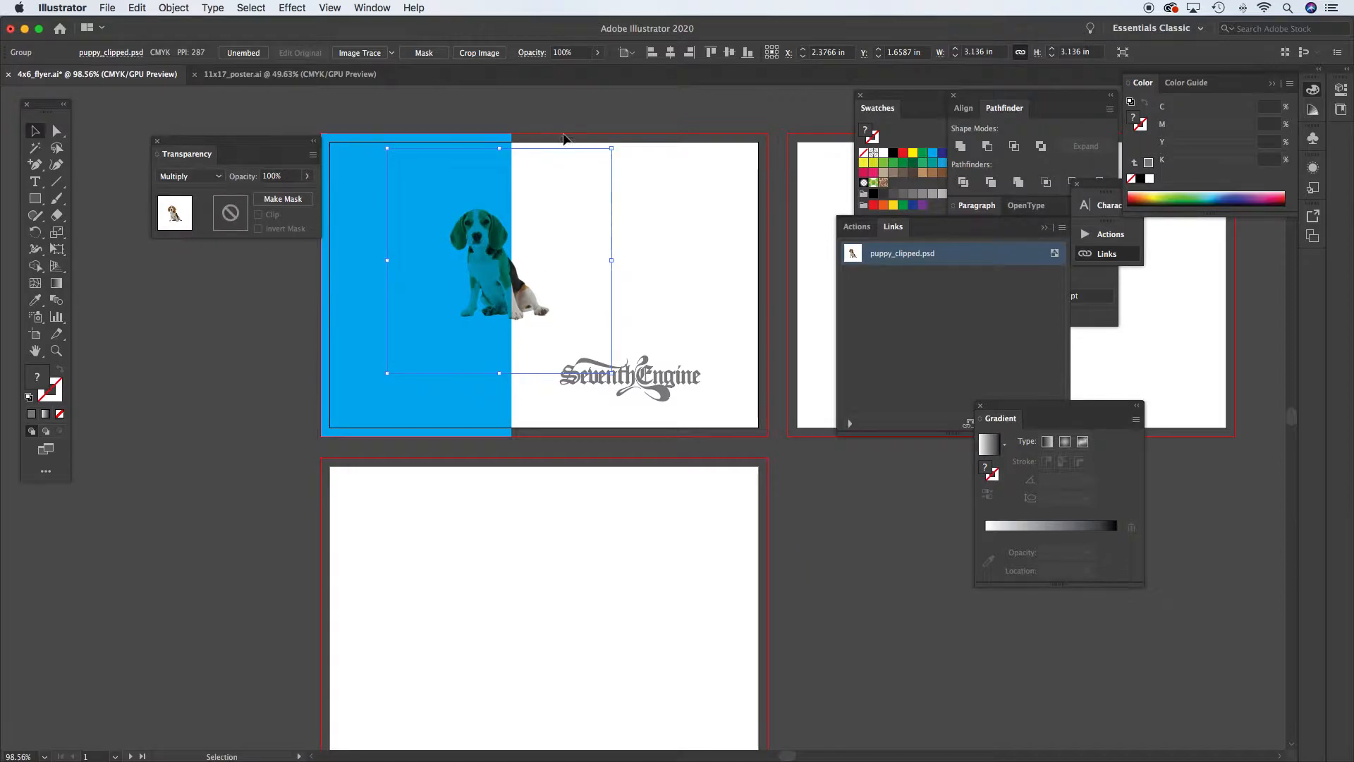
Step: Move the puppy onto the white area so its paws overlap the SeventhEngine logo, and inspect the overlap up close
left_click(564, 145)
left_click_drag(542, 298, 654, 291)
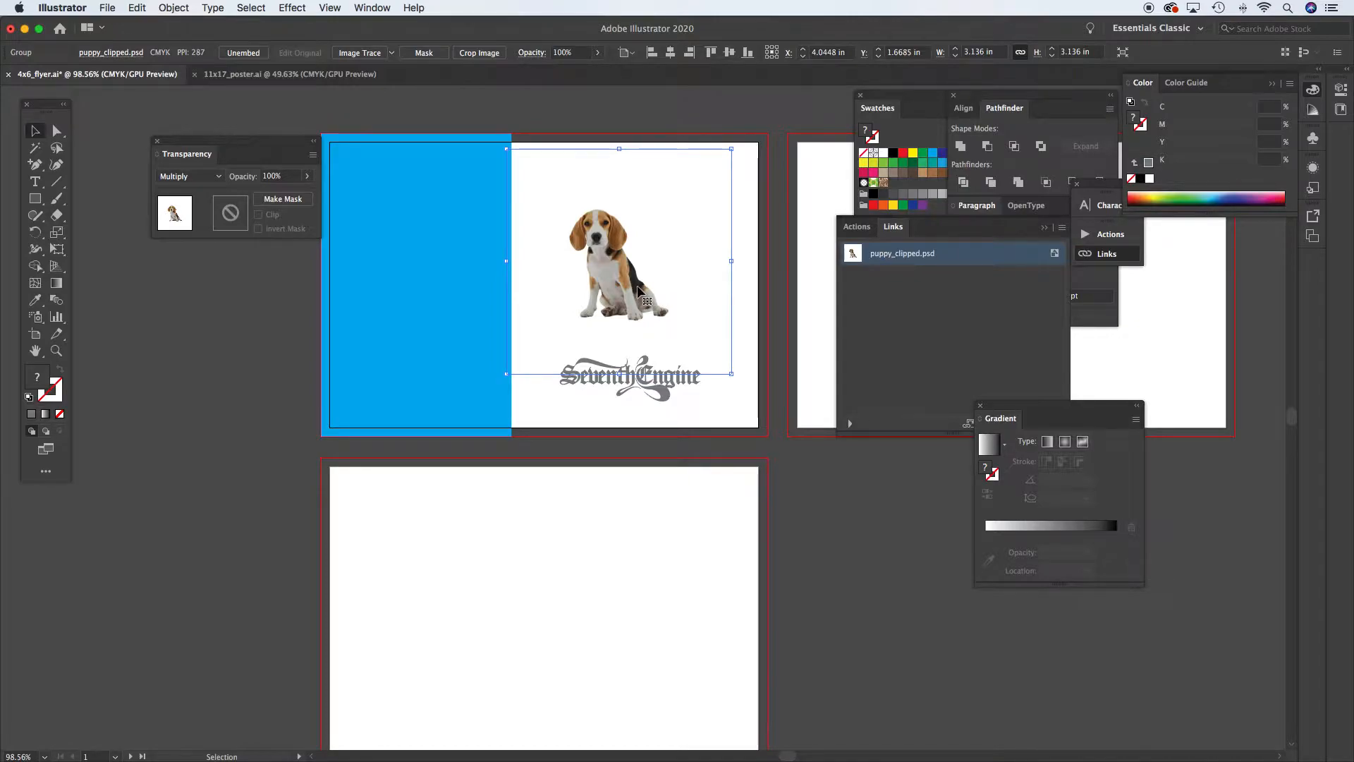
left_click_drag(642, 297, 620, 321)
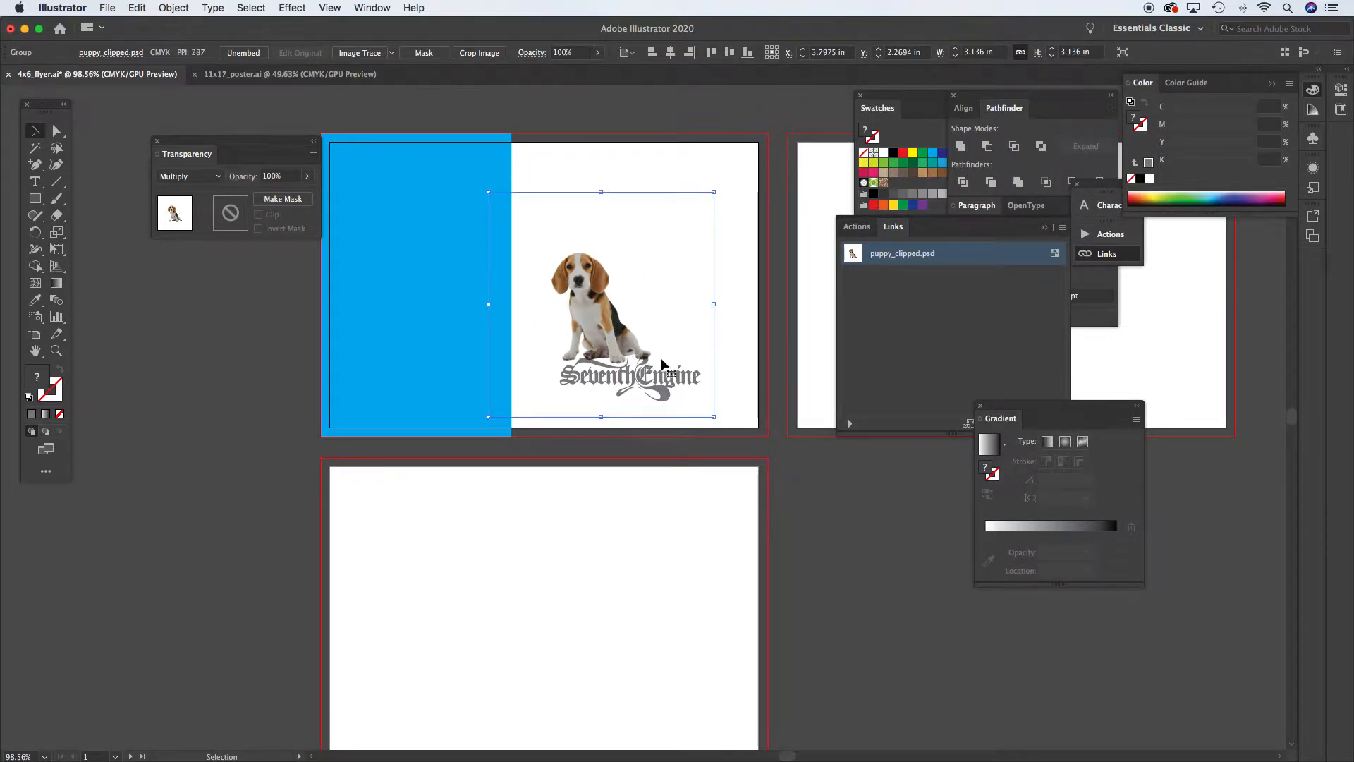
left_click_drag(590, 341, 811, 429)
left_click_drag(615, 399, 653, 439)
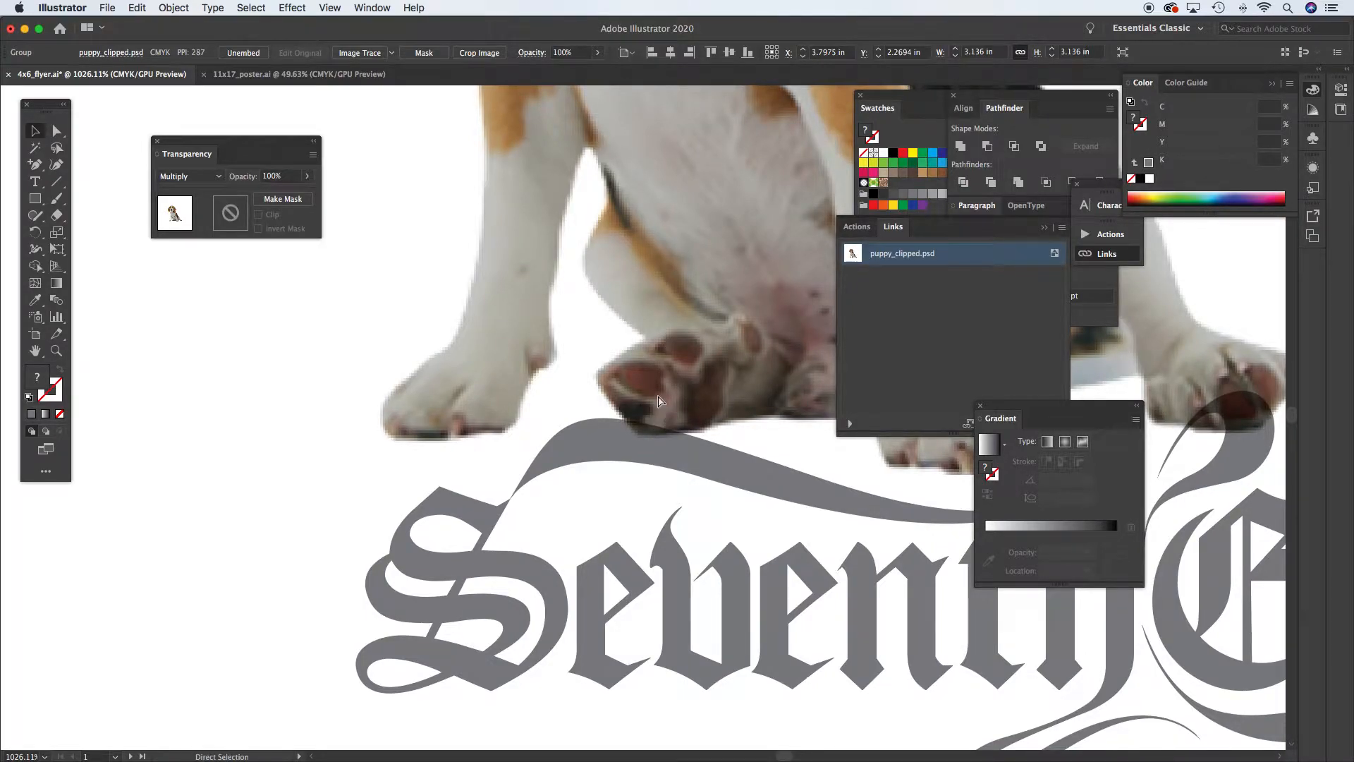
key("super+0")
Step: Move the multiplied puppy image away from the logo and back across the blue block's inner edge
left_click_drag(731, 419, 549, 360)
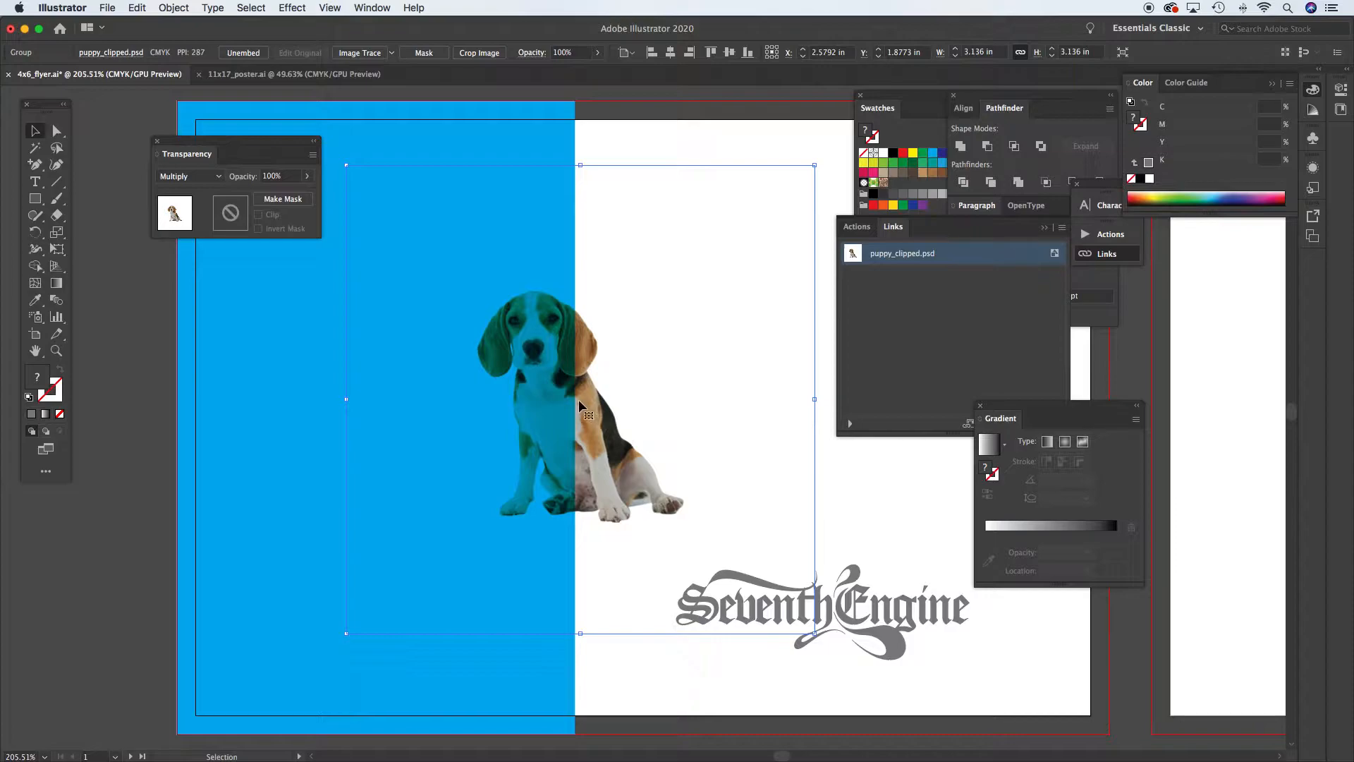
key("super+minus")
left_click_drag(625, 401, 503, 353)
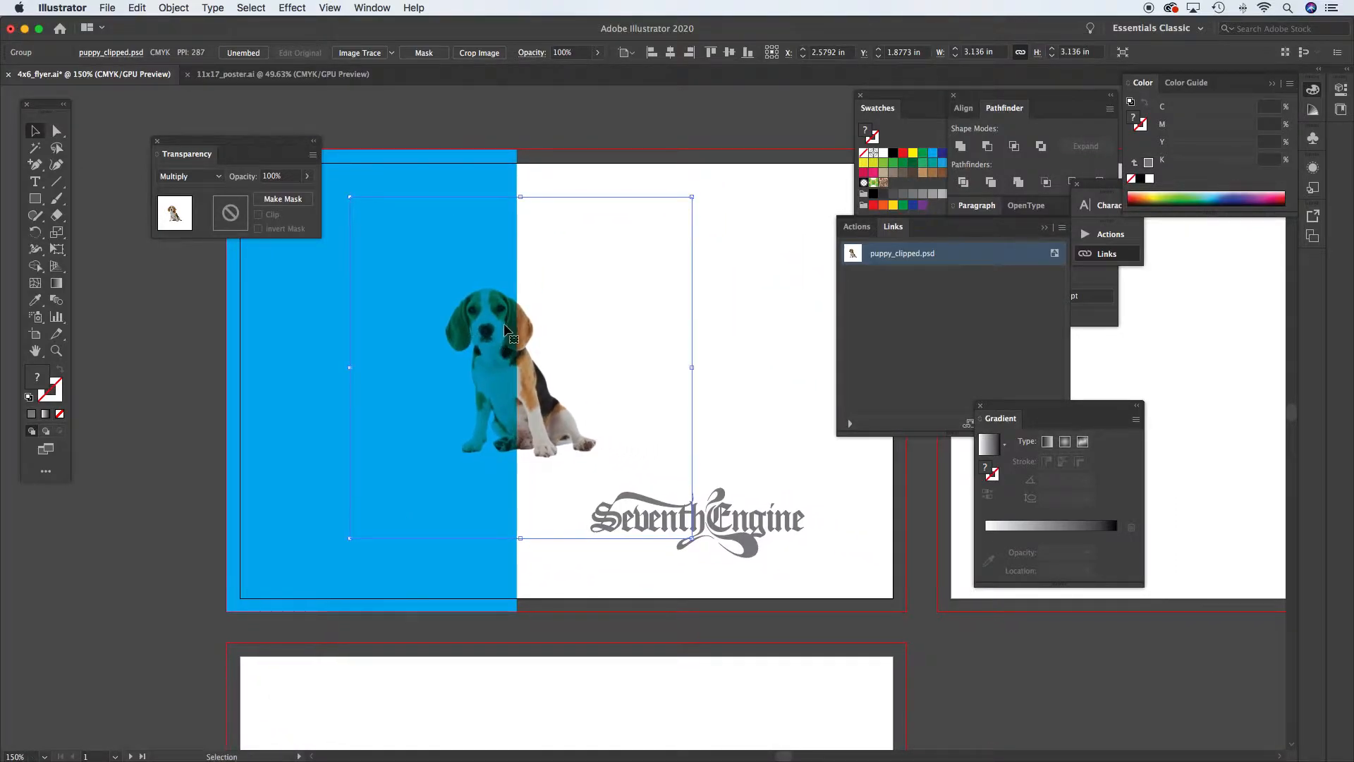
Step: Set the puppy image's blending mode to Normal and delete the image from the flyer
left_click(205, 177)
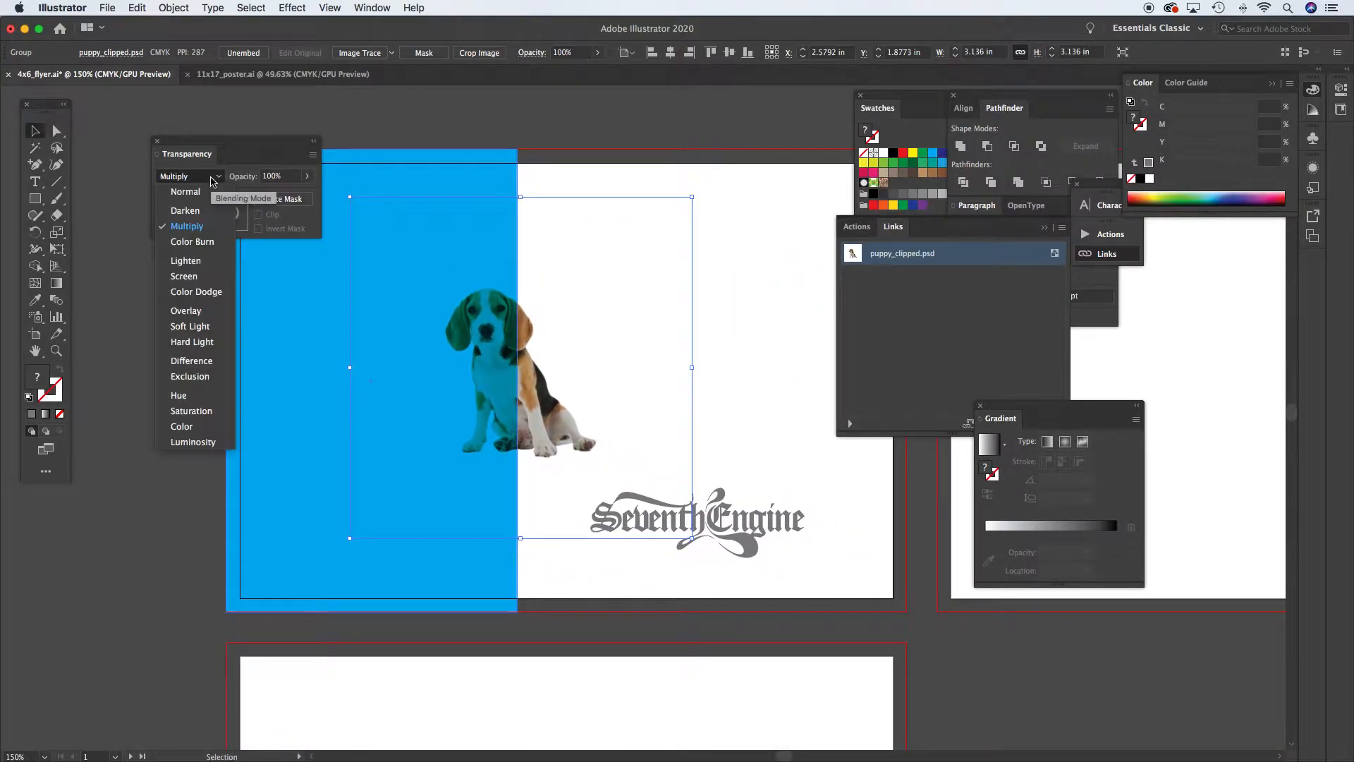
left_click(206, 193)
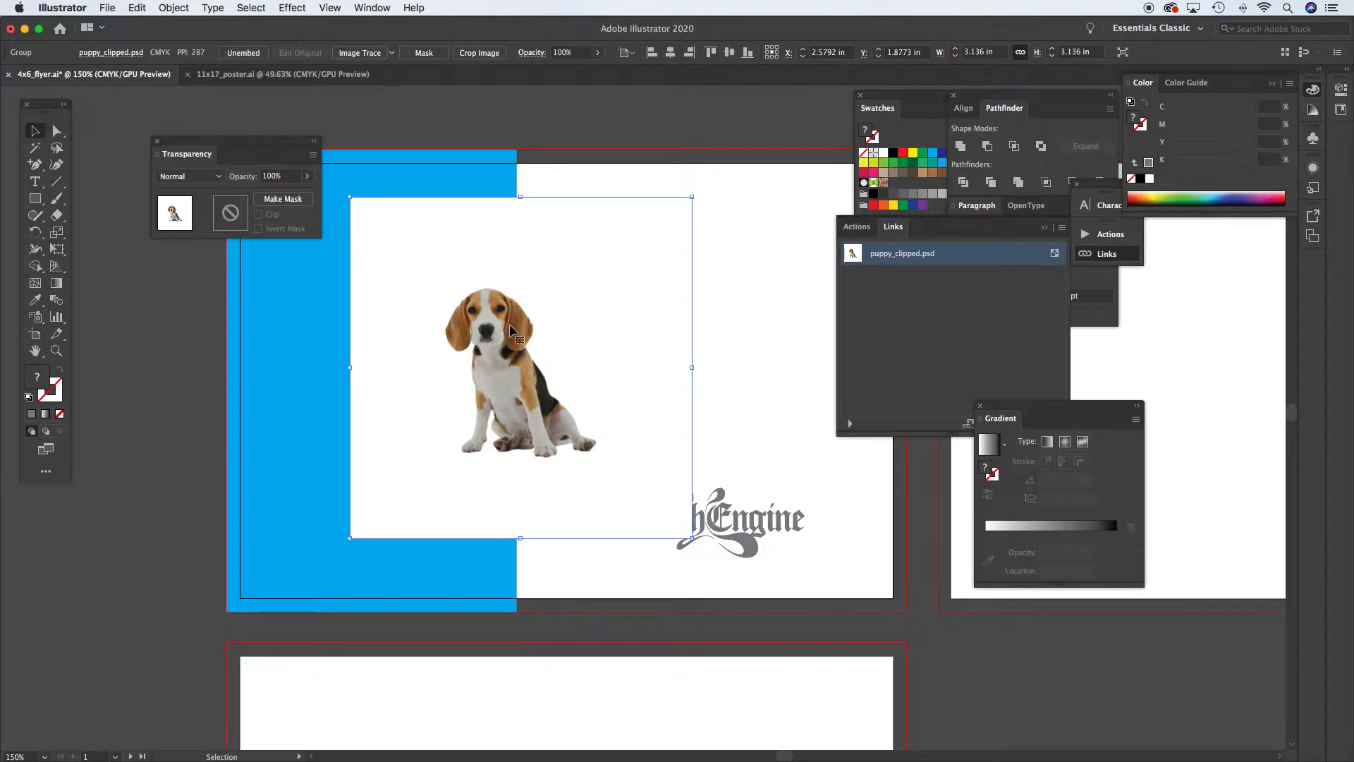
key("Delete")
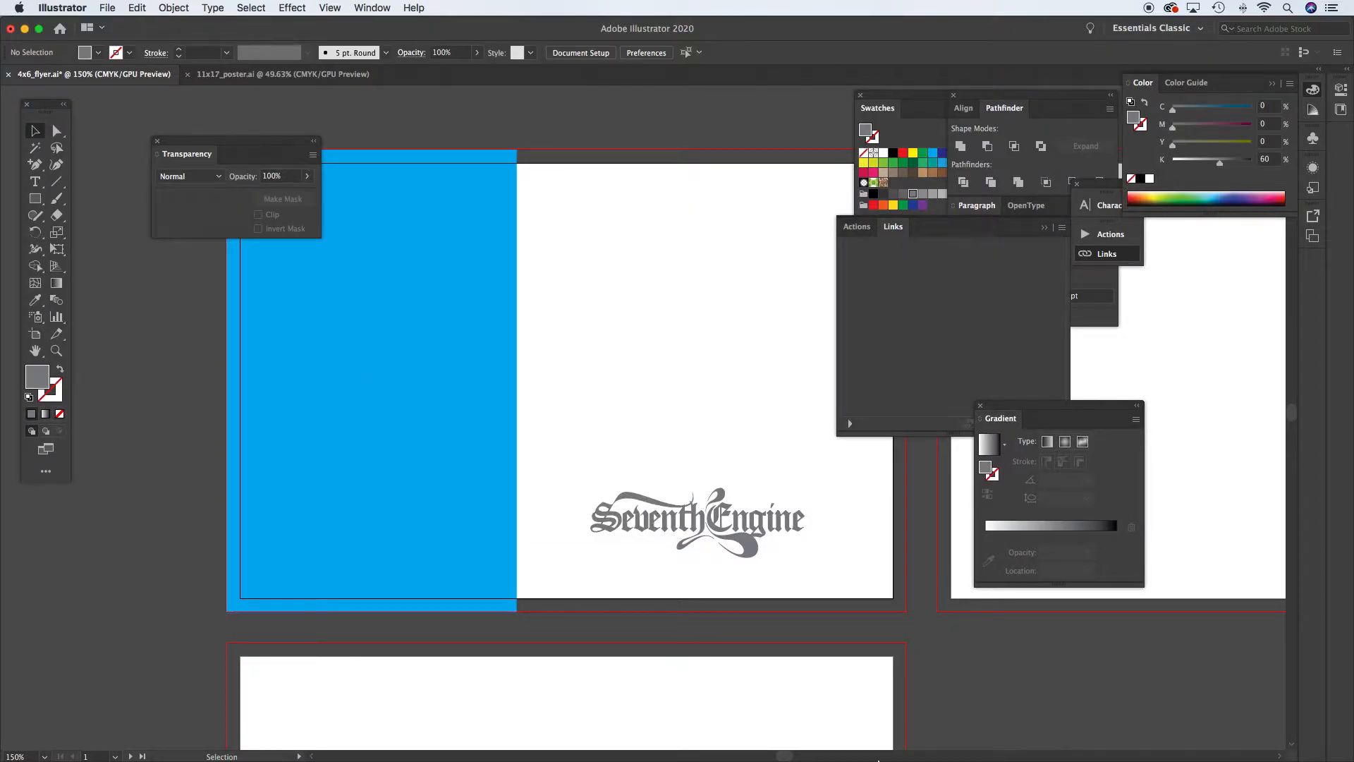
Step: Switch to Photoshop and save the puppy's work path as Path 1
left_click(983, 734)
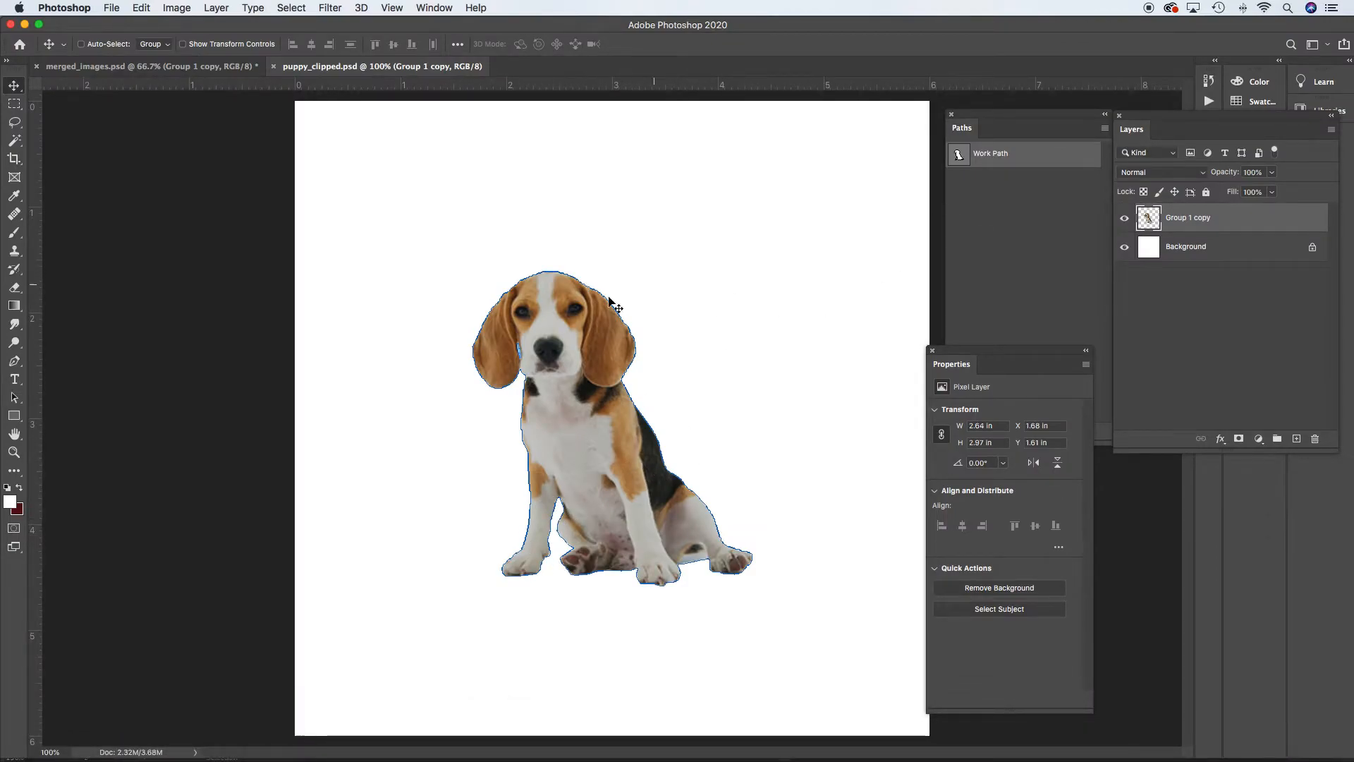
left_click_drag(1024, 122, 831, 115)
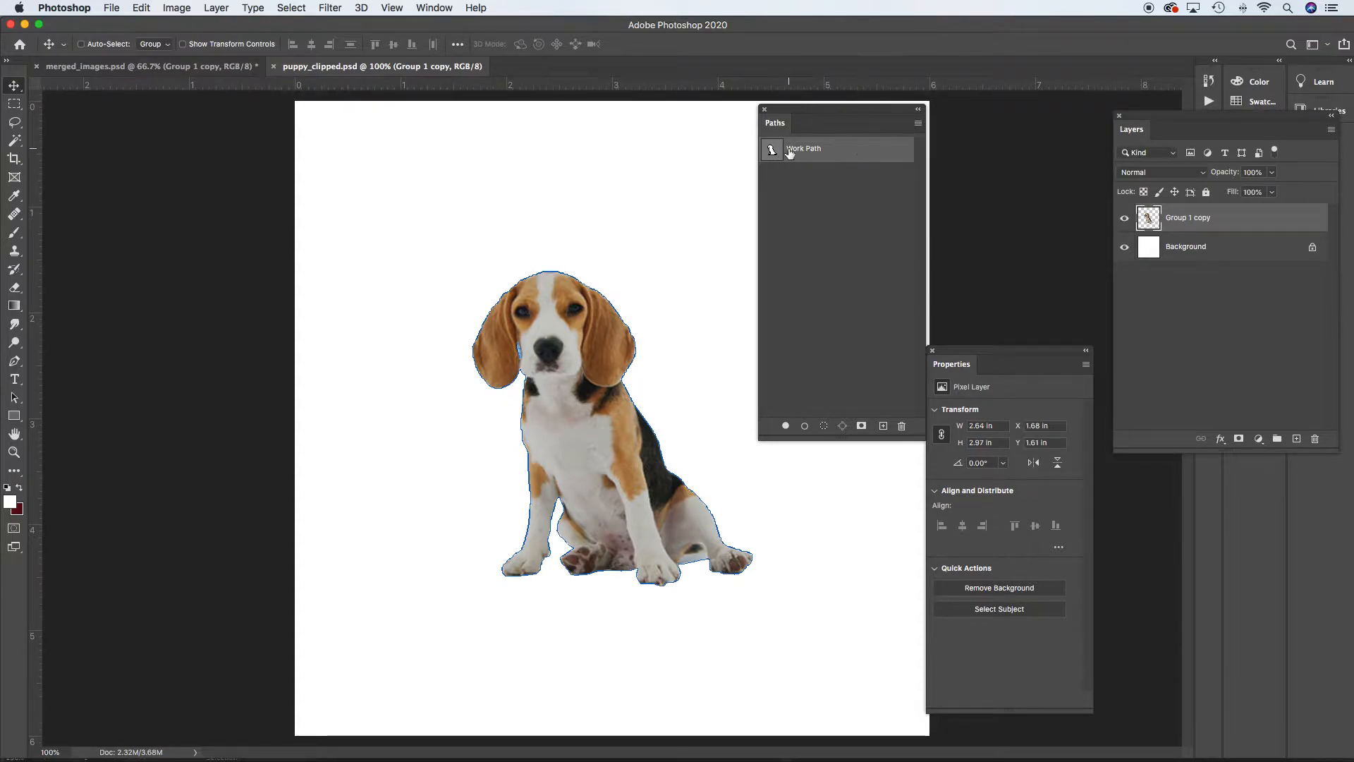
double_click(863, 154)
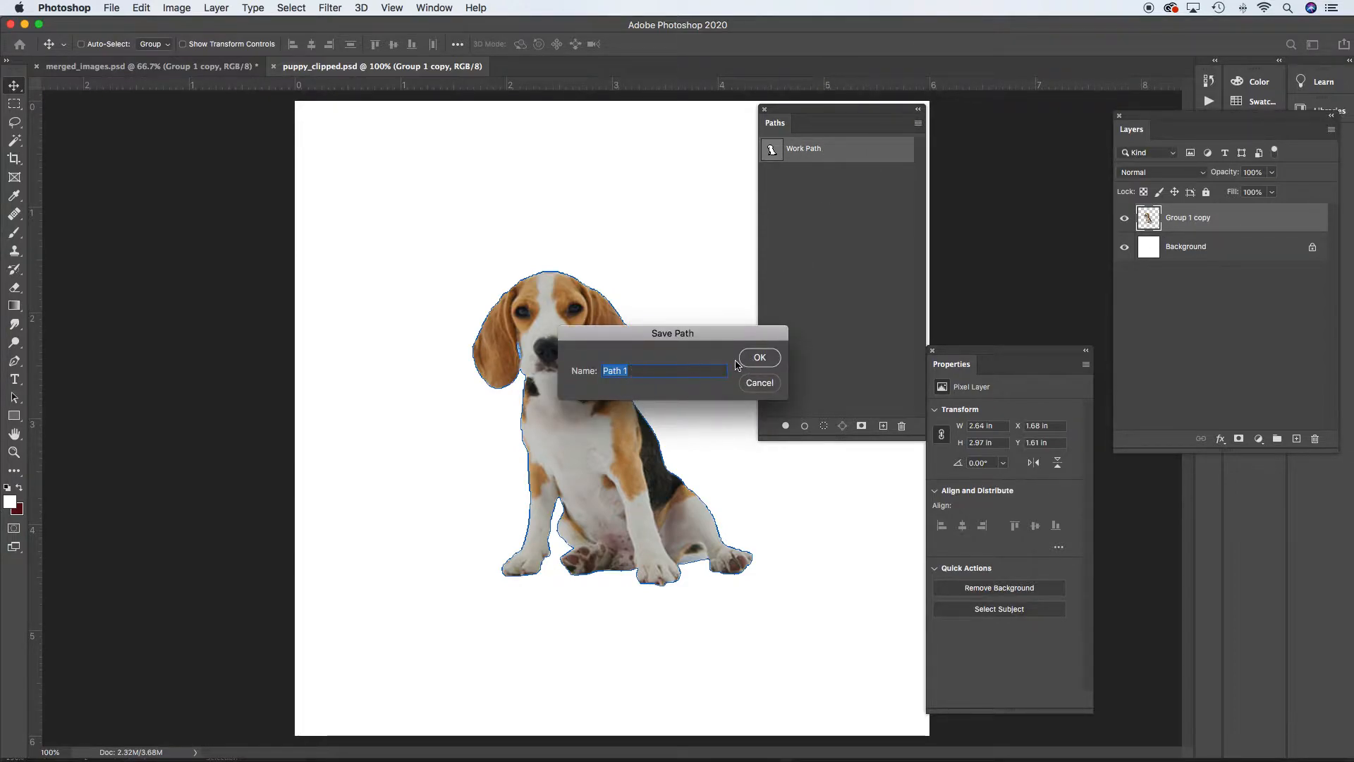
left_click(759, 358)
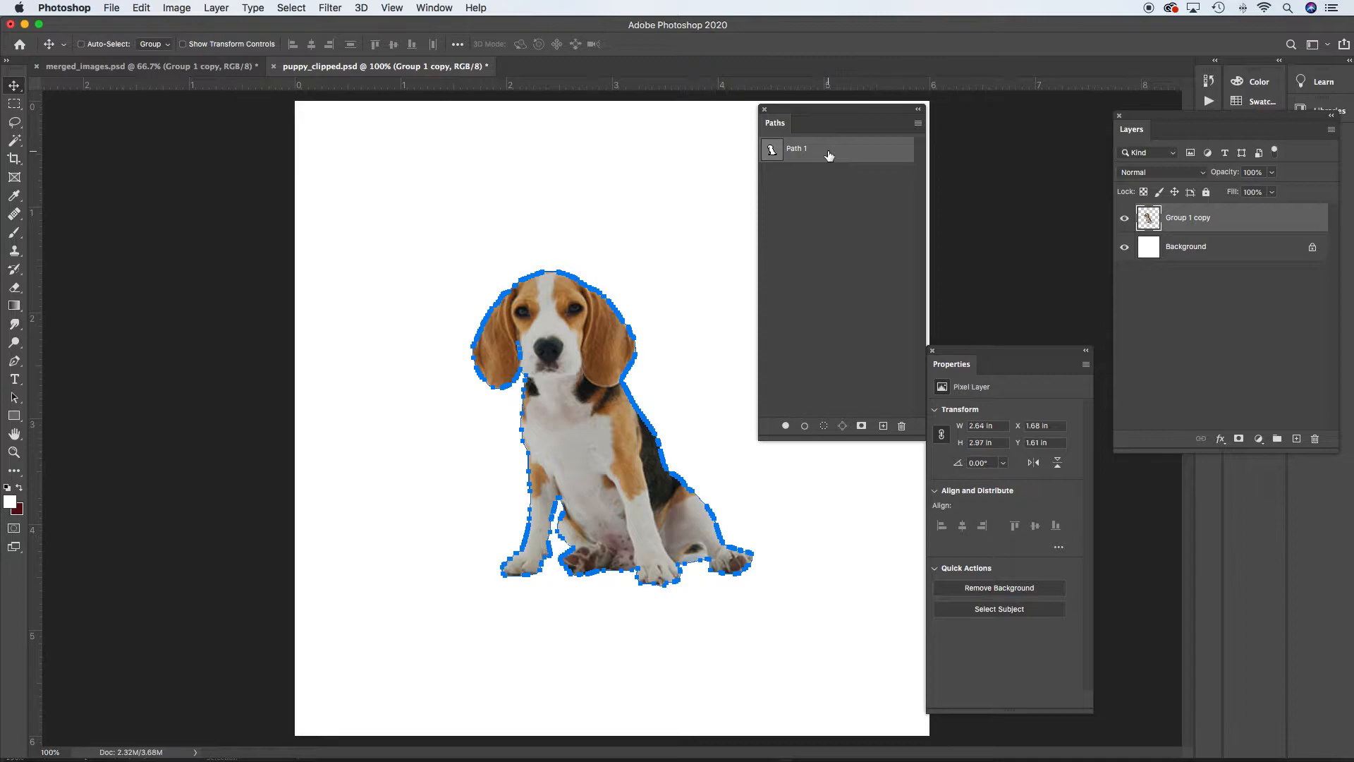
Step: Assign Path 1 as the puppy image's clipping path, leaving its flatness value blank
left_click(844, 182)
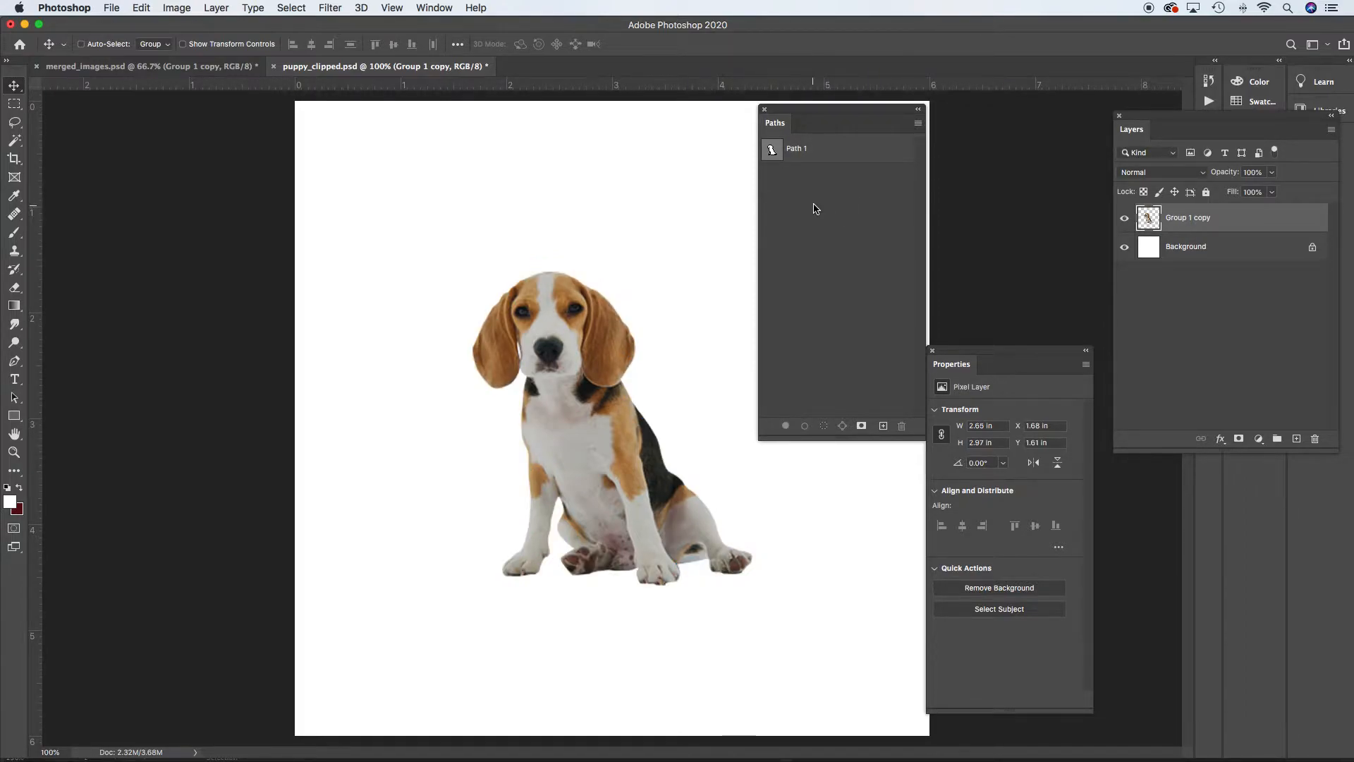
left_click(840, 151)
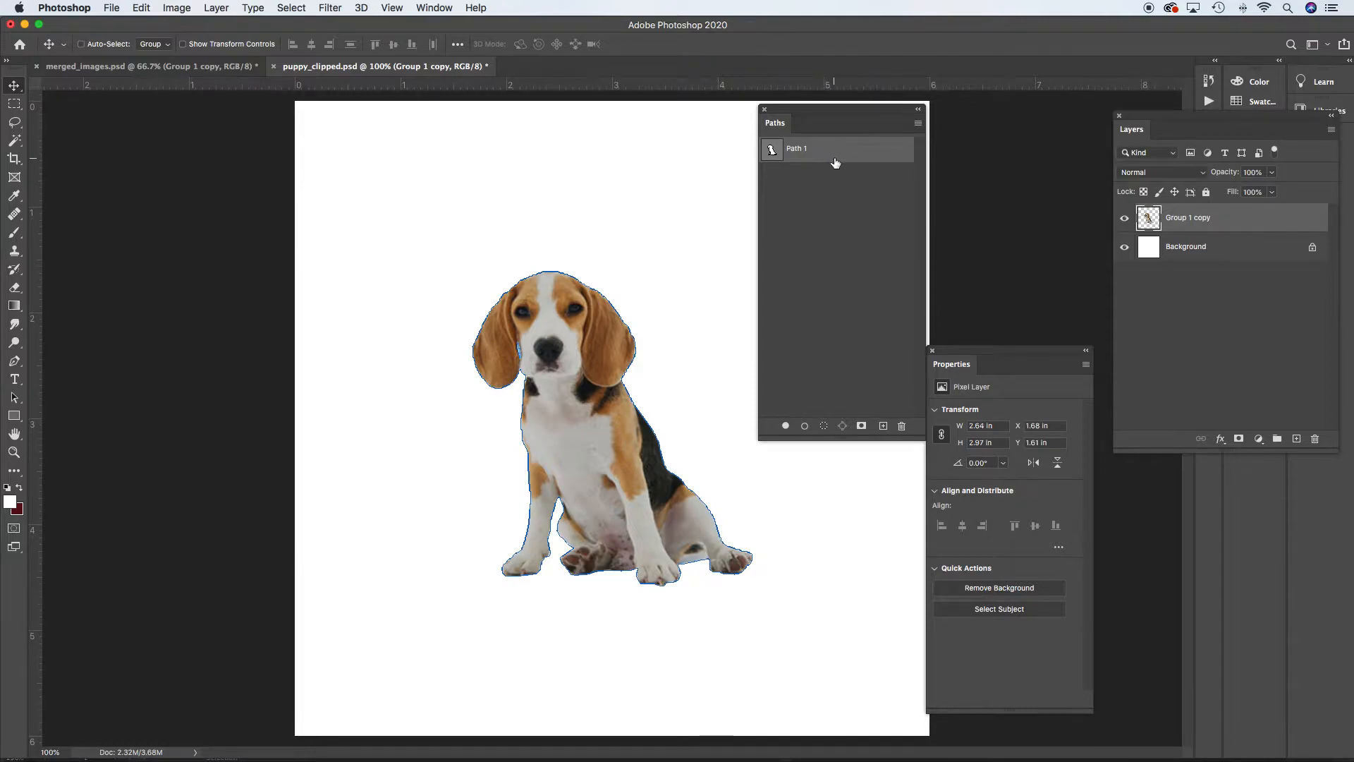
left_click(918, 126)
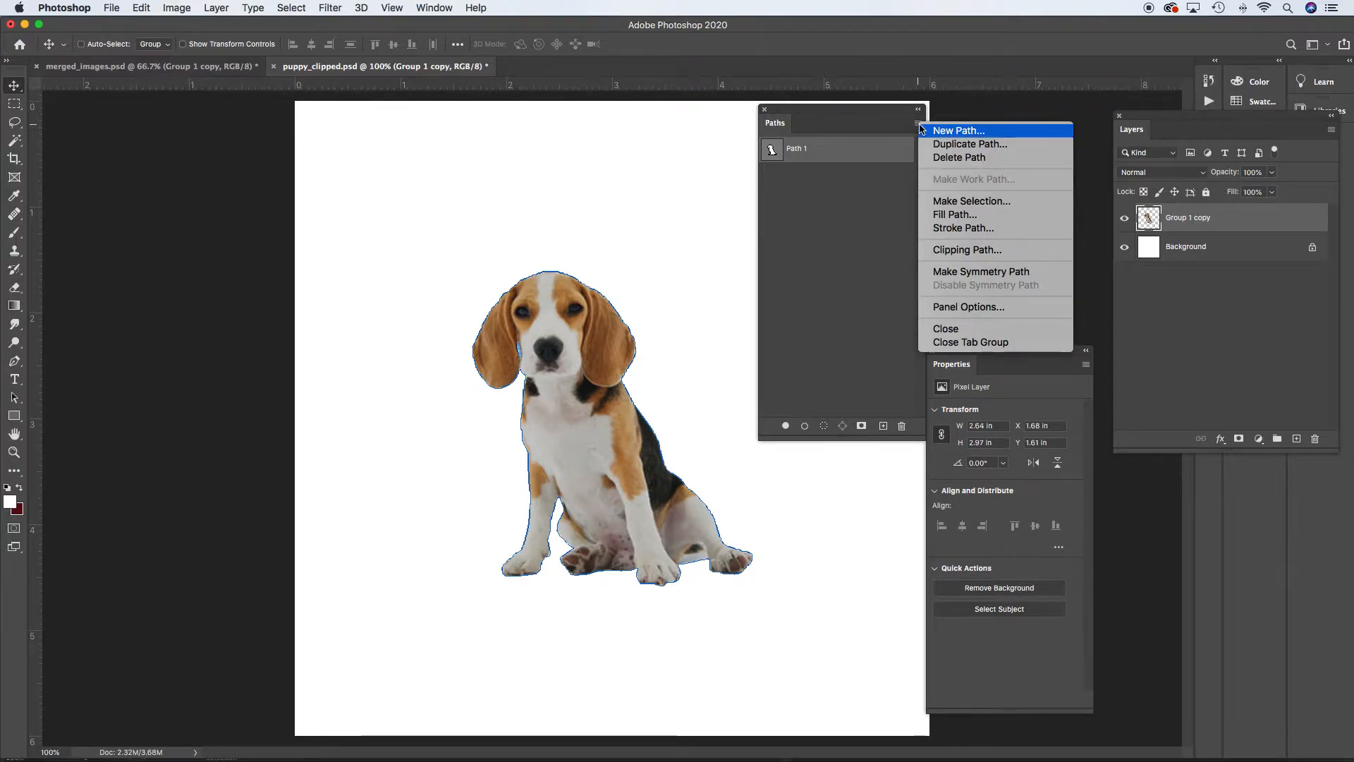
left_click(967, 251)
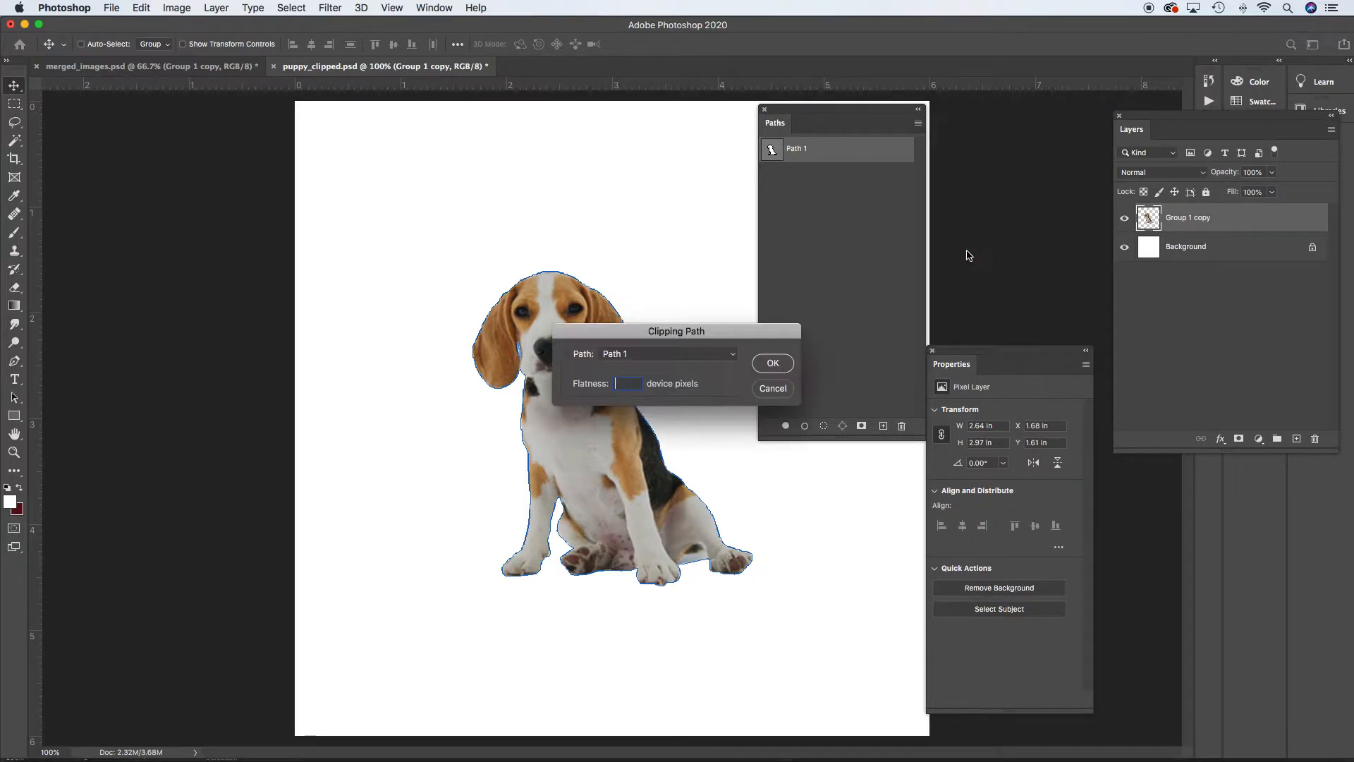
left_click(670, 356)
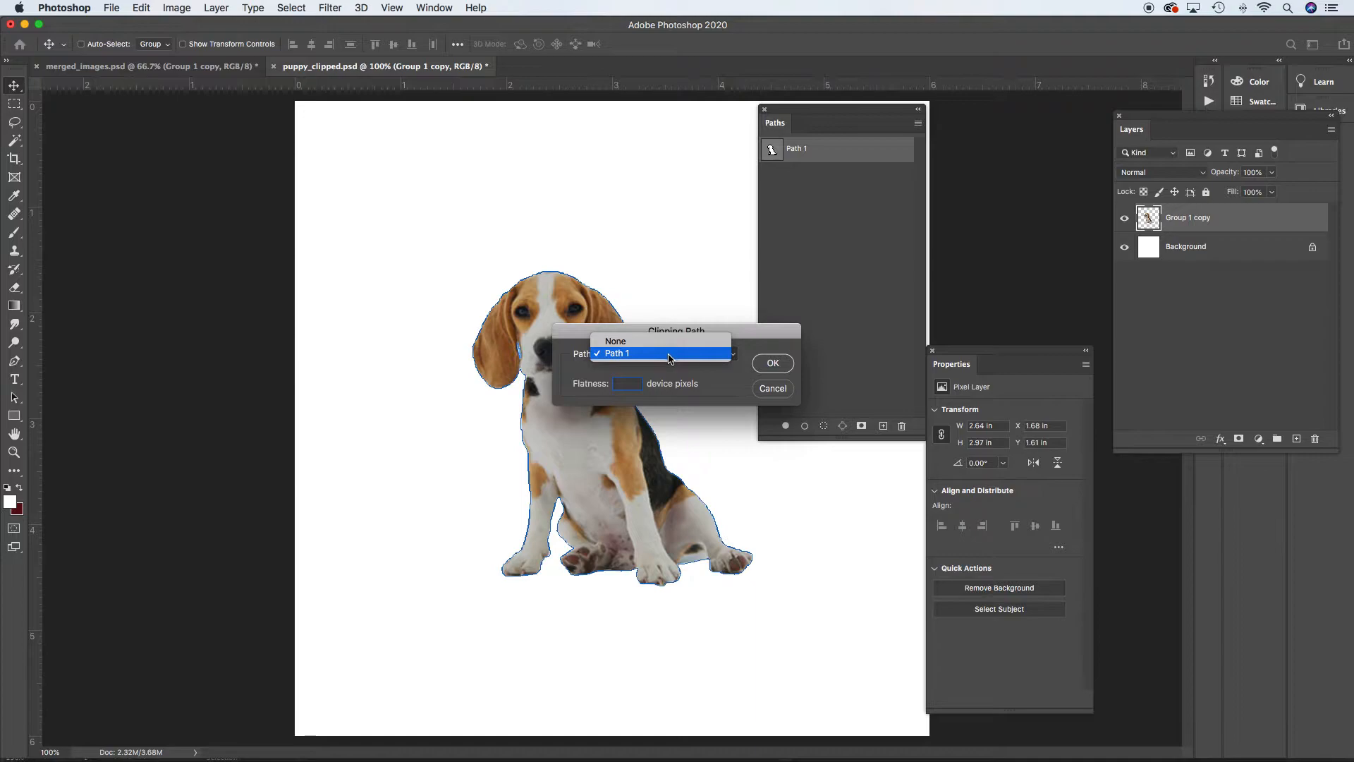
left_click(753, 354)
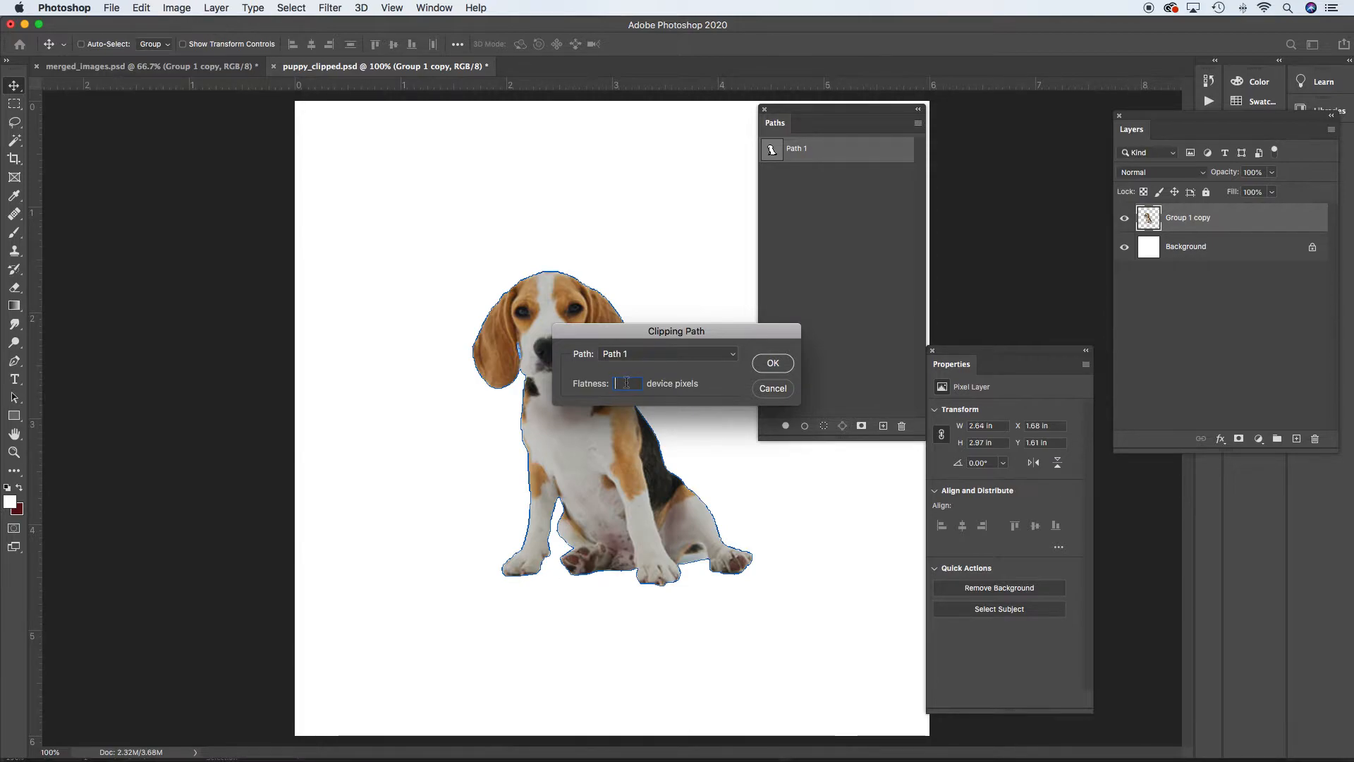
left_click(774, 364)
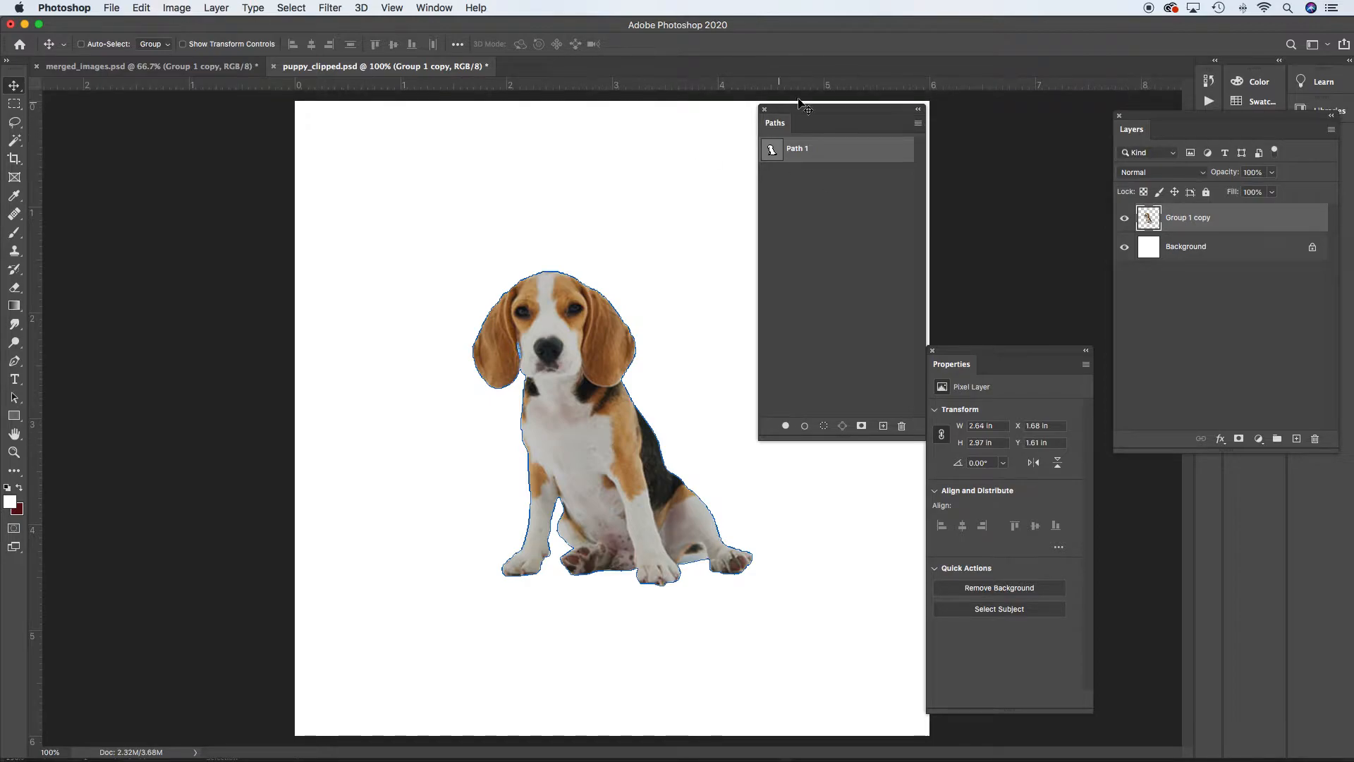
Step: Crop the canvas tightly around the puppy on all four sides, and redisplay the document's saved path
left_click_drag(810, 109, 1004, 111)
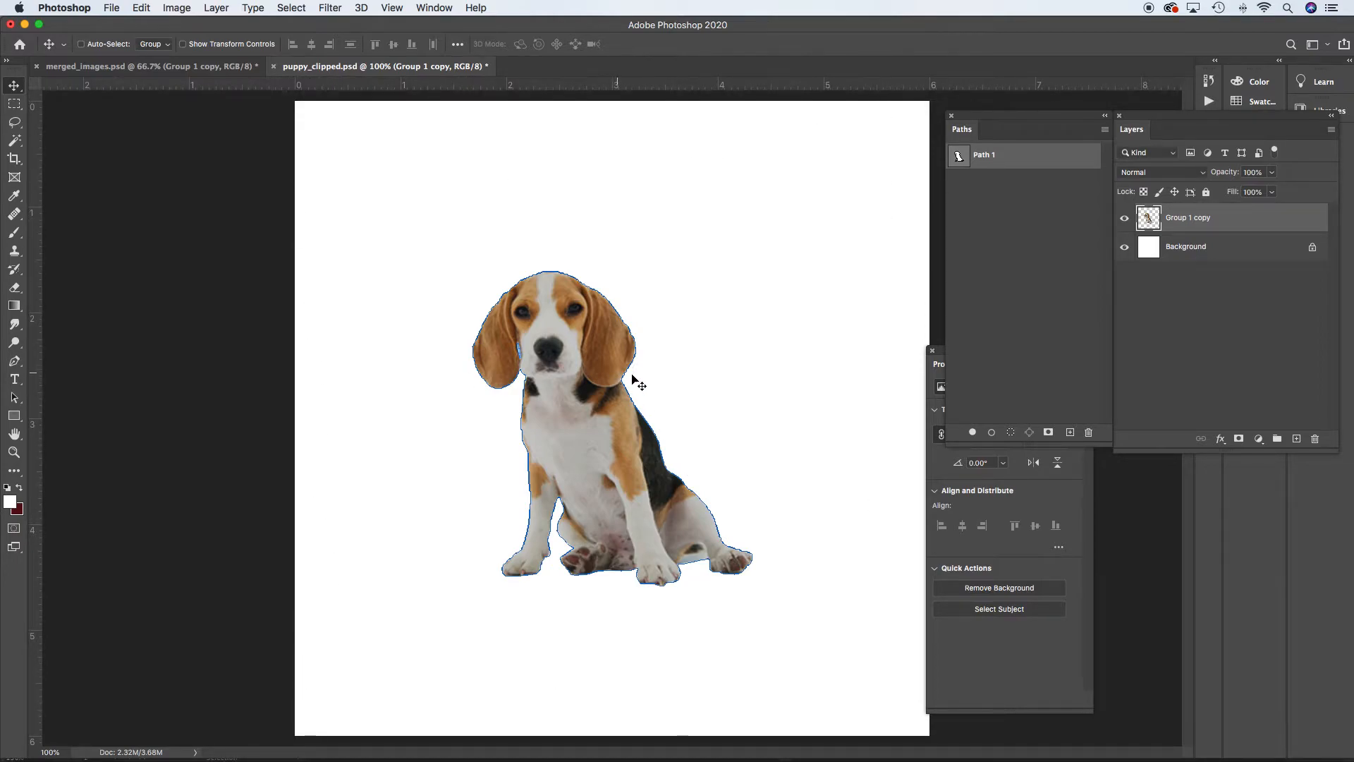
left_click(14, 160)
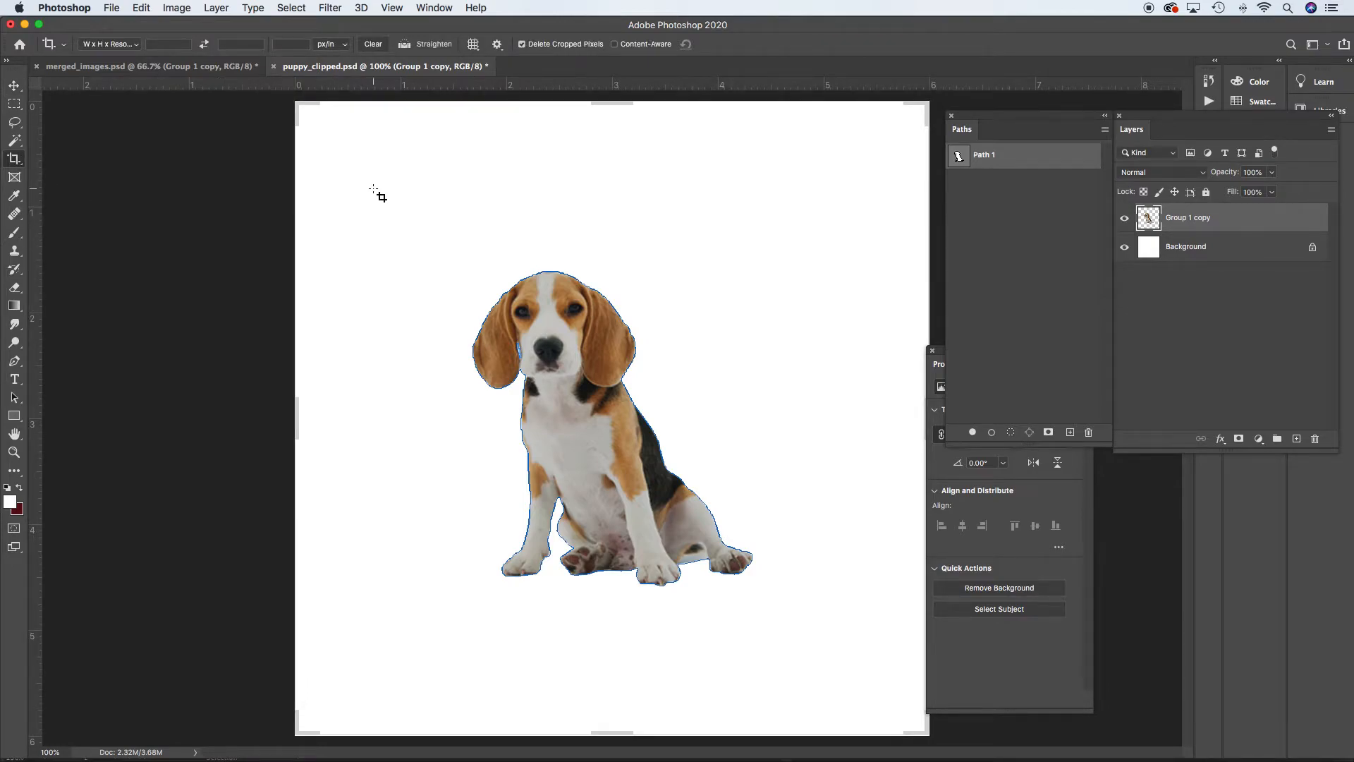
left_click_drag(612, 104, 610, 156)
left_click_drag(613, 181, 613, 183)
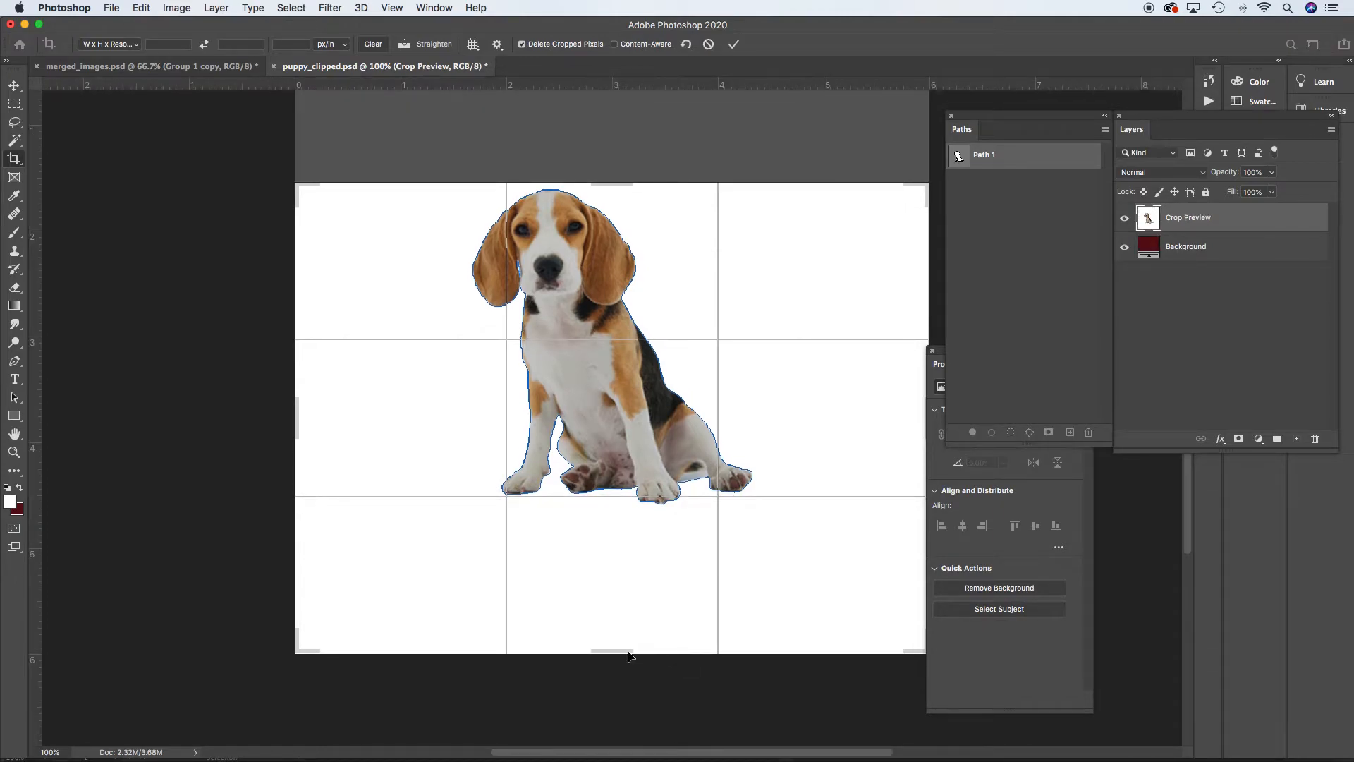
left_click_drag(621, 656, 613, 576)
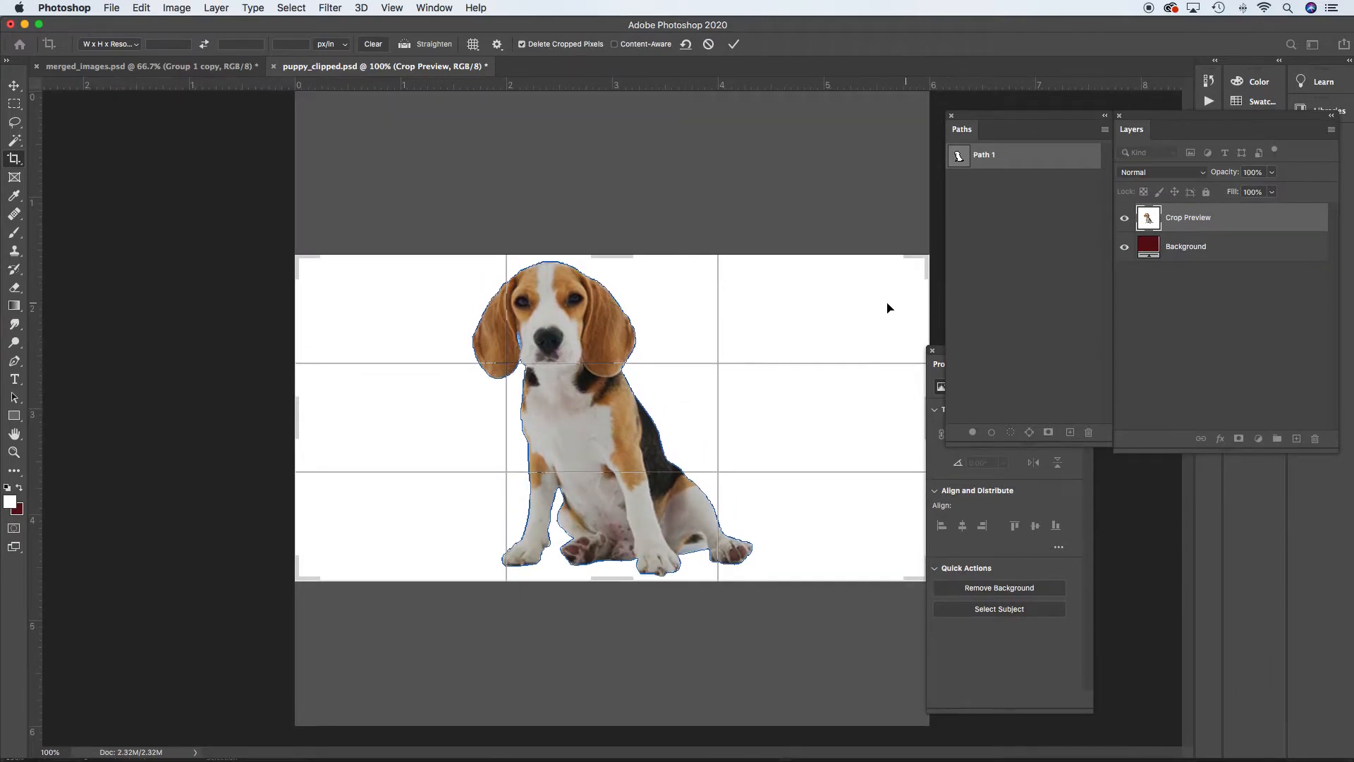
left_click_drag(939, 357, 949, 368)
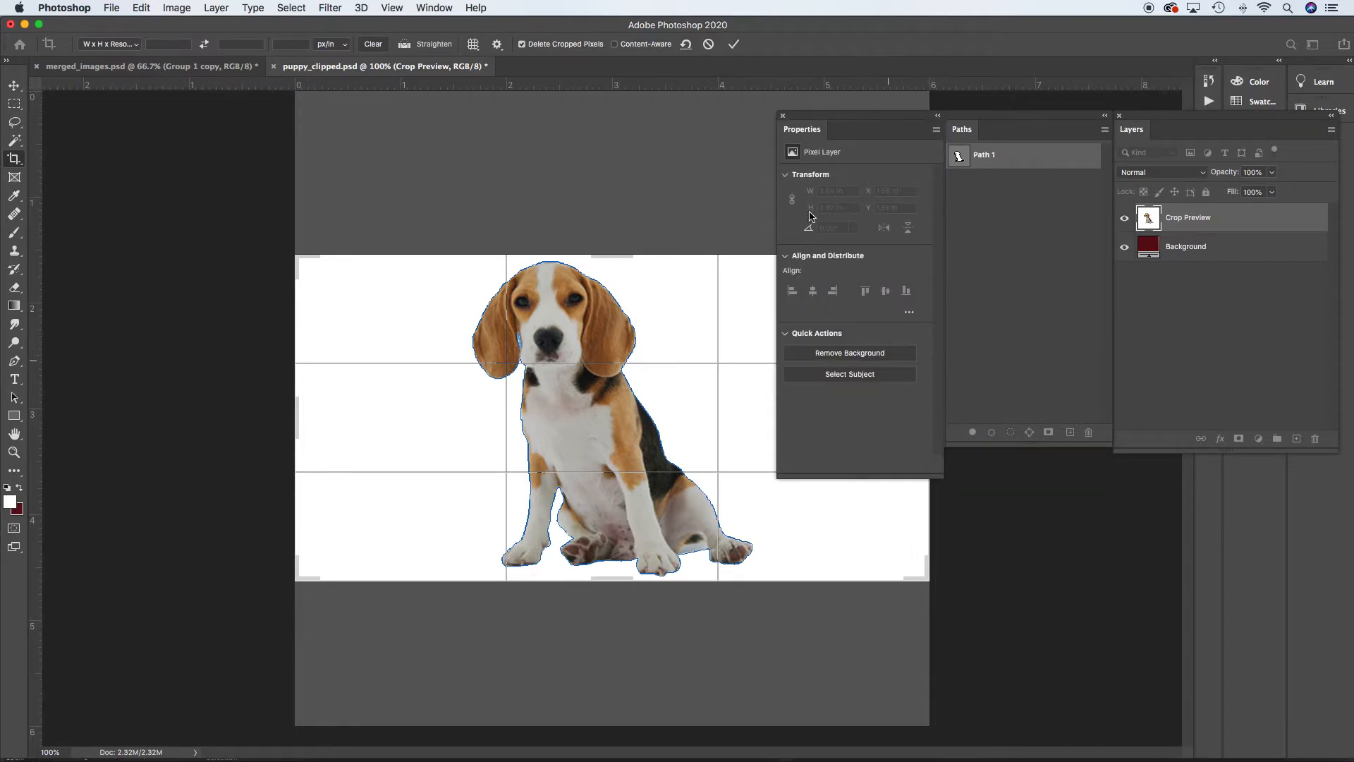
left_click(783, 117)
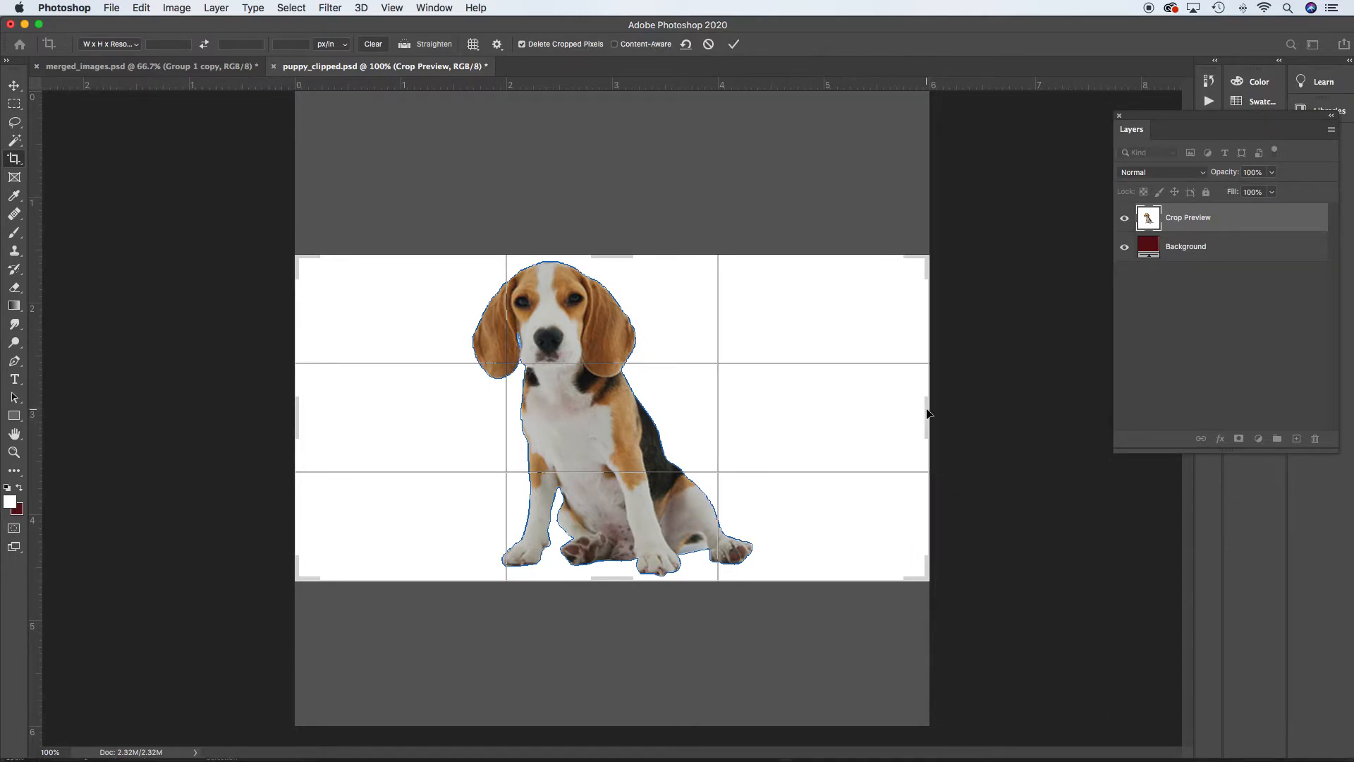
left_click_drag(929, 412, 843, 411)
left_click_drag(386, 429, 467, 411)
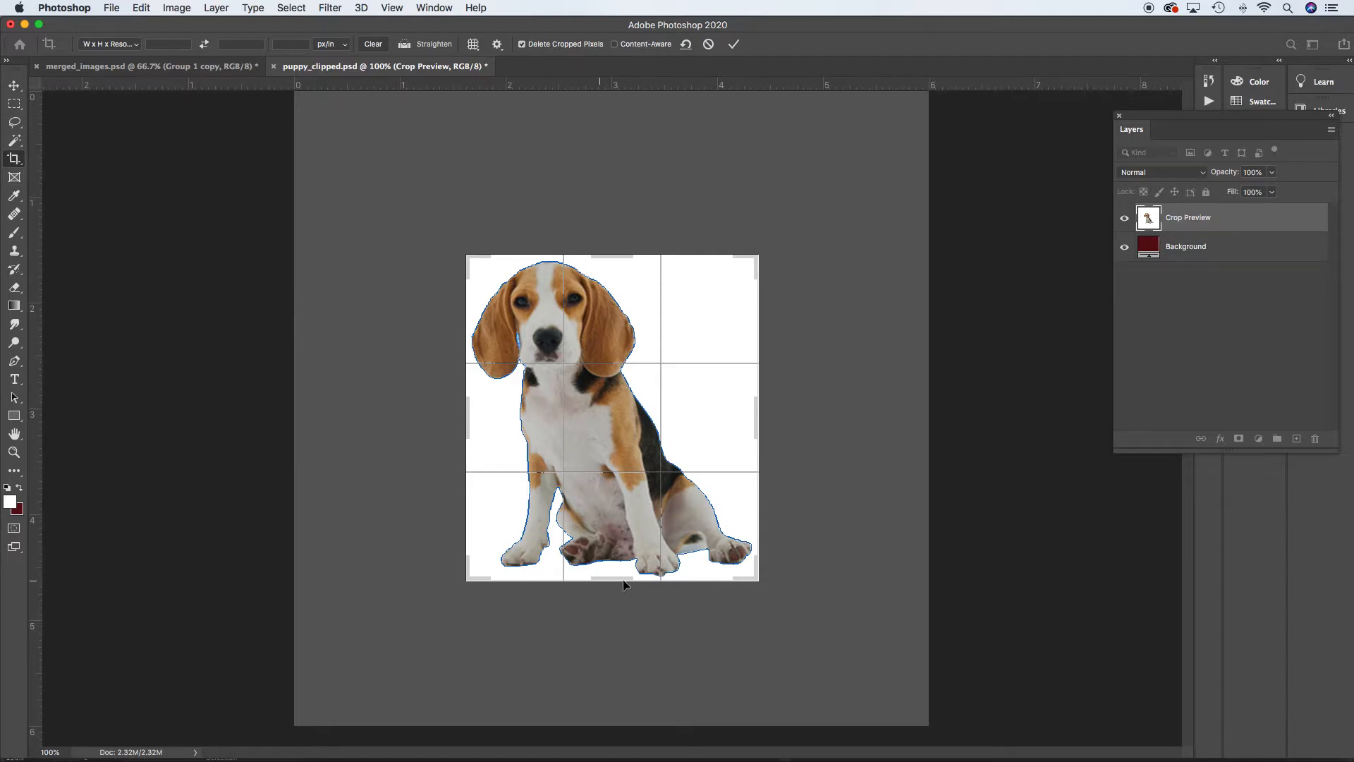
left_click(734, 45)
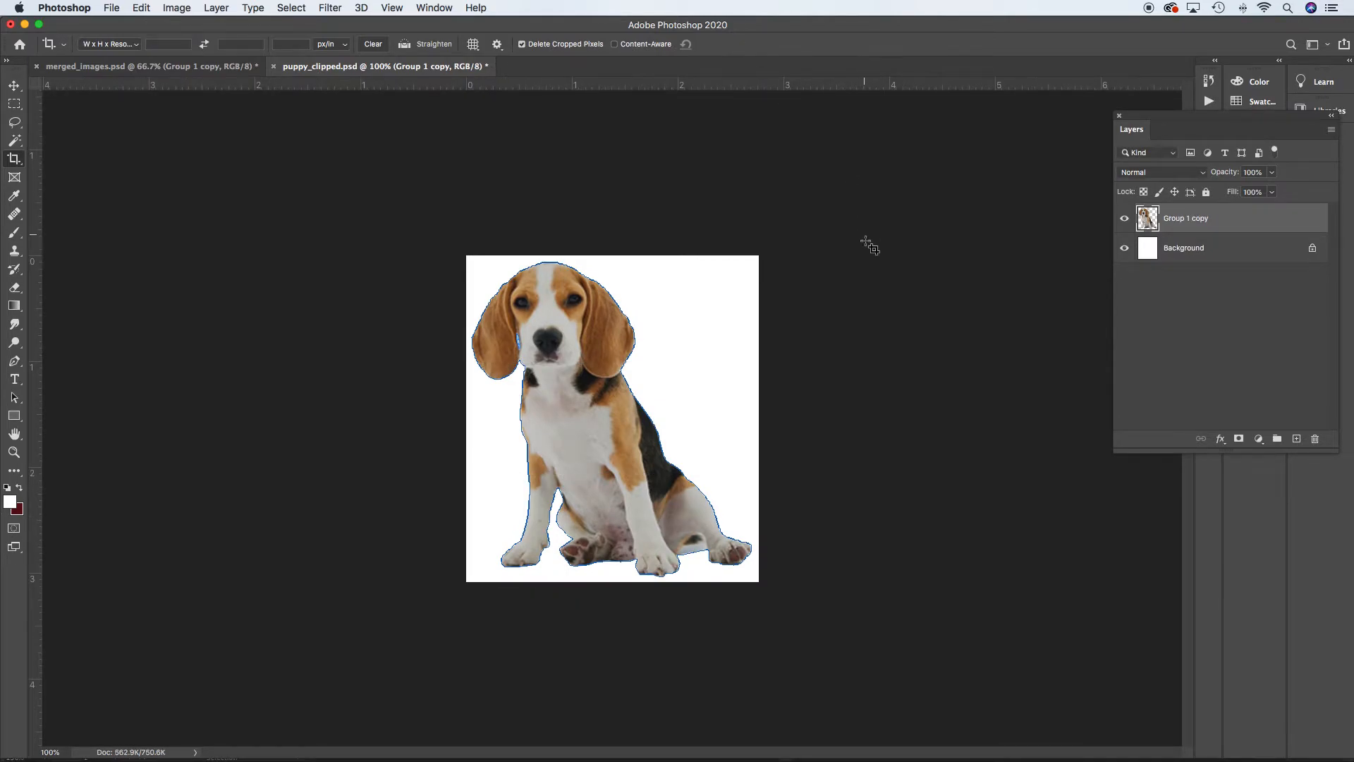
left_click(433, 7)
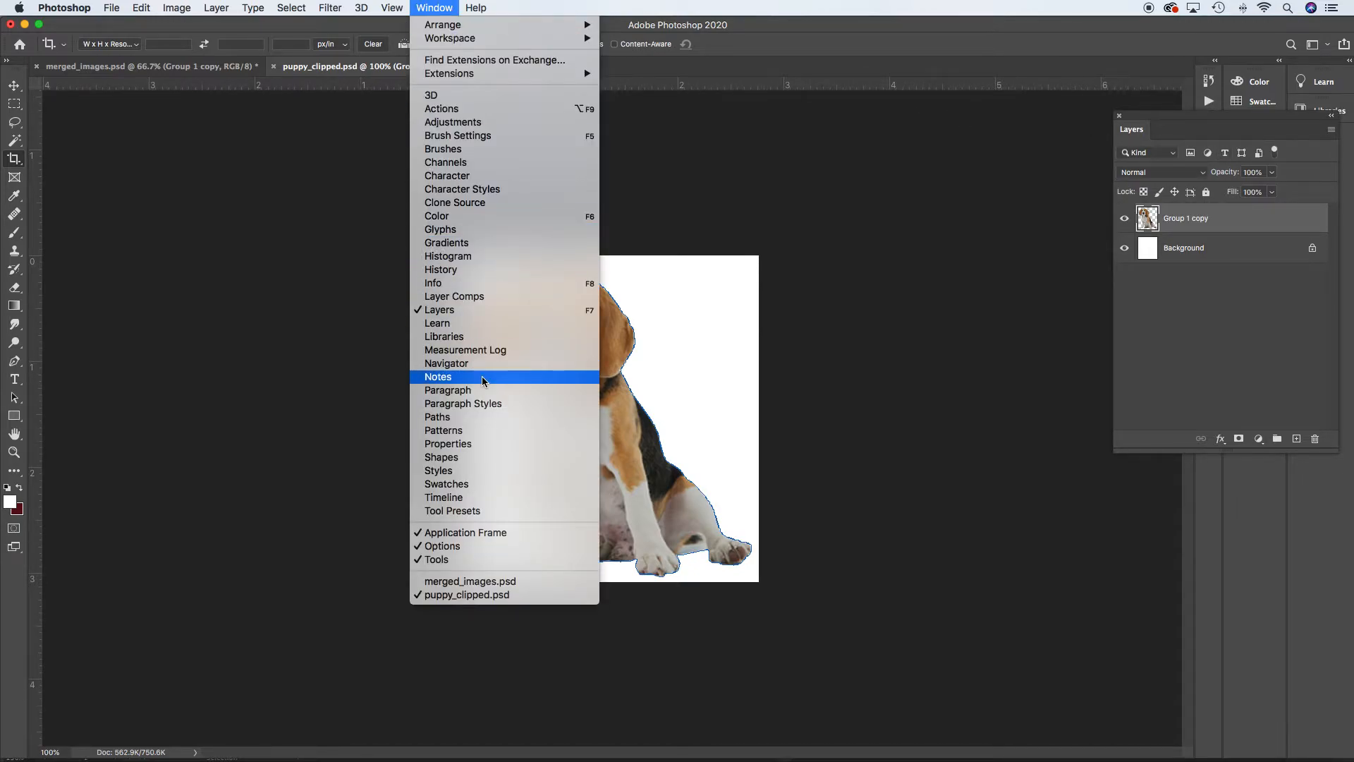
left_click(480, 418)
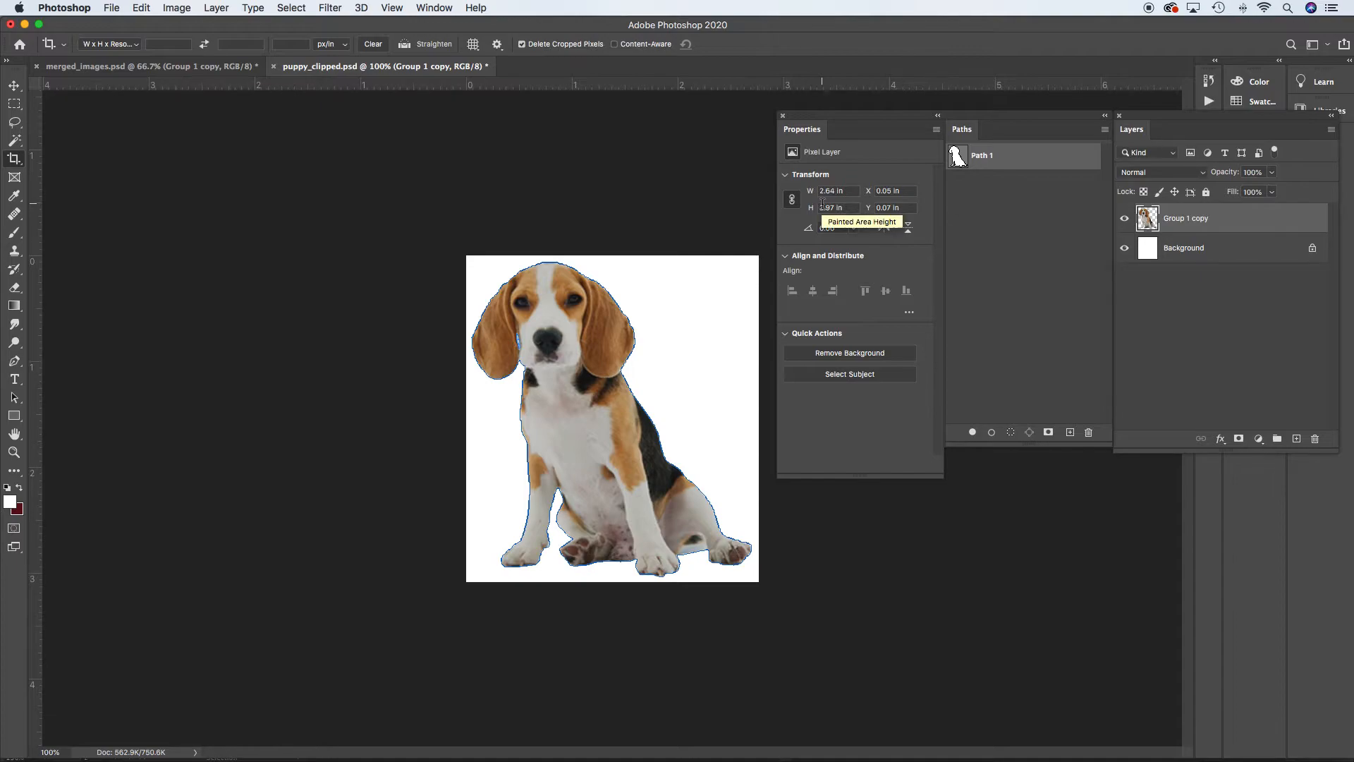
Step: Save the cropped image as puppy_clipped2.psd on the Desktop with Maximize Compatibility on, and switch to Illustrator
left_click(110, 7)
left_click(158, 168)
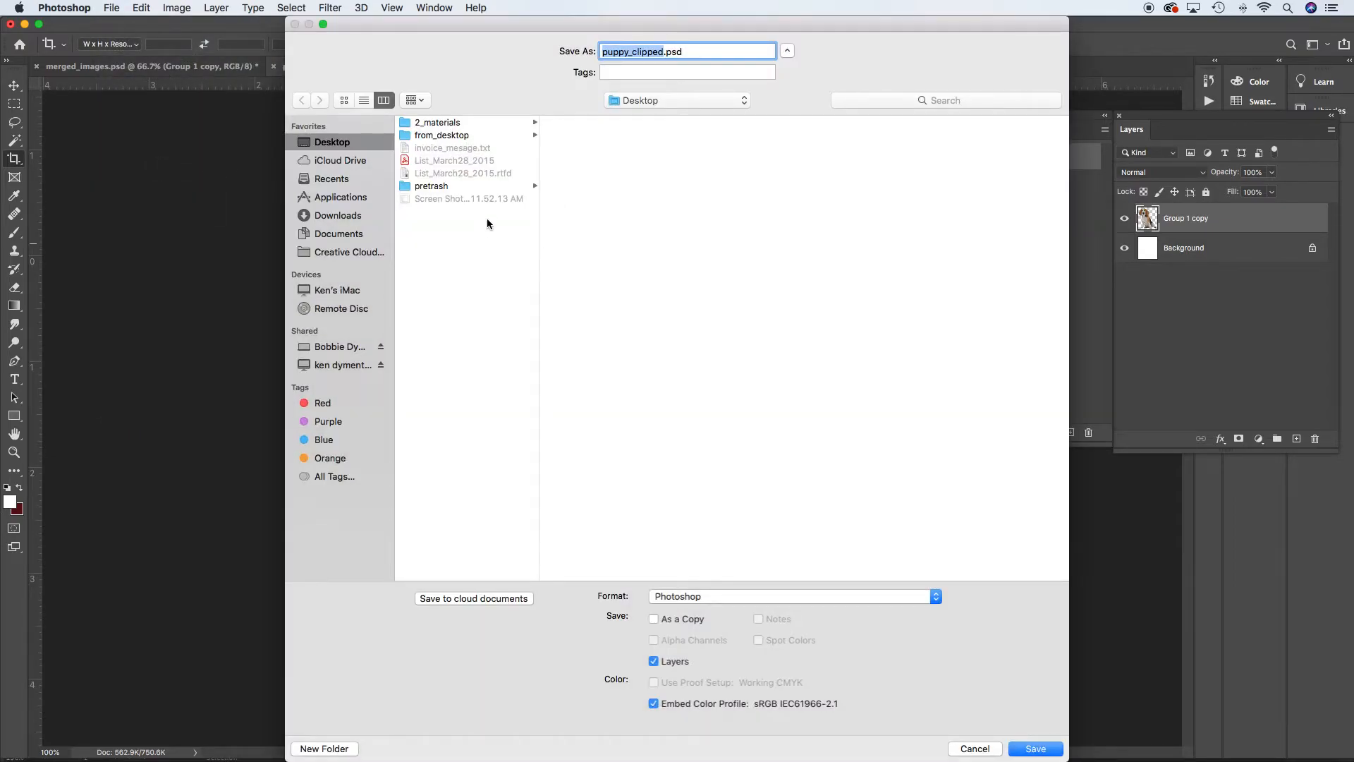
key("Right")
type("2")
left_click(1036, 749)
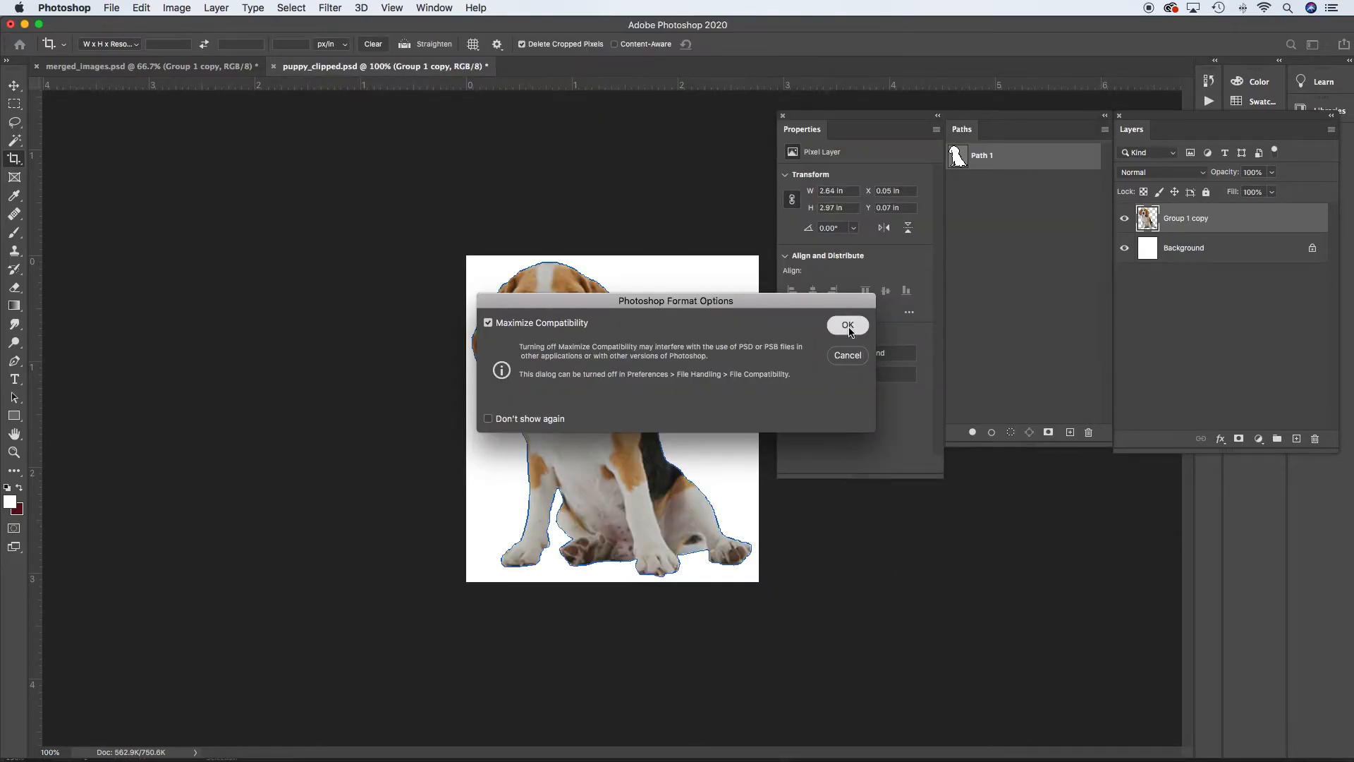
left_click(848, 326)
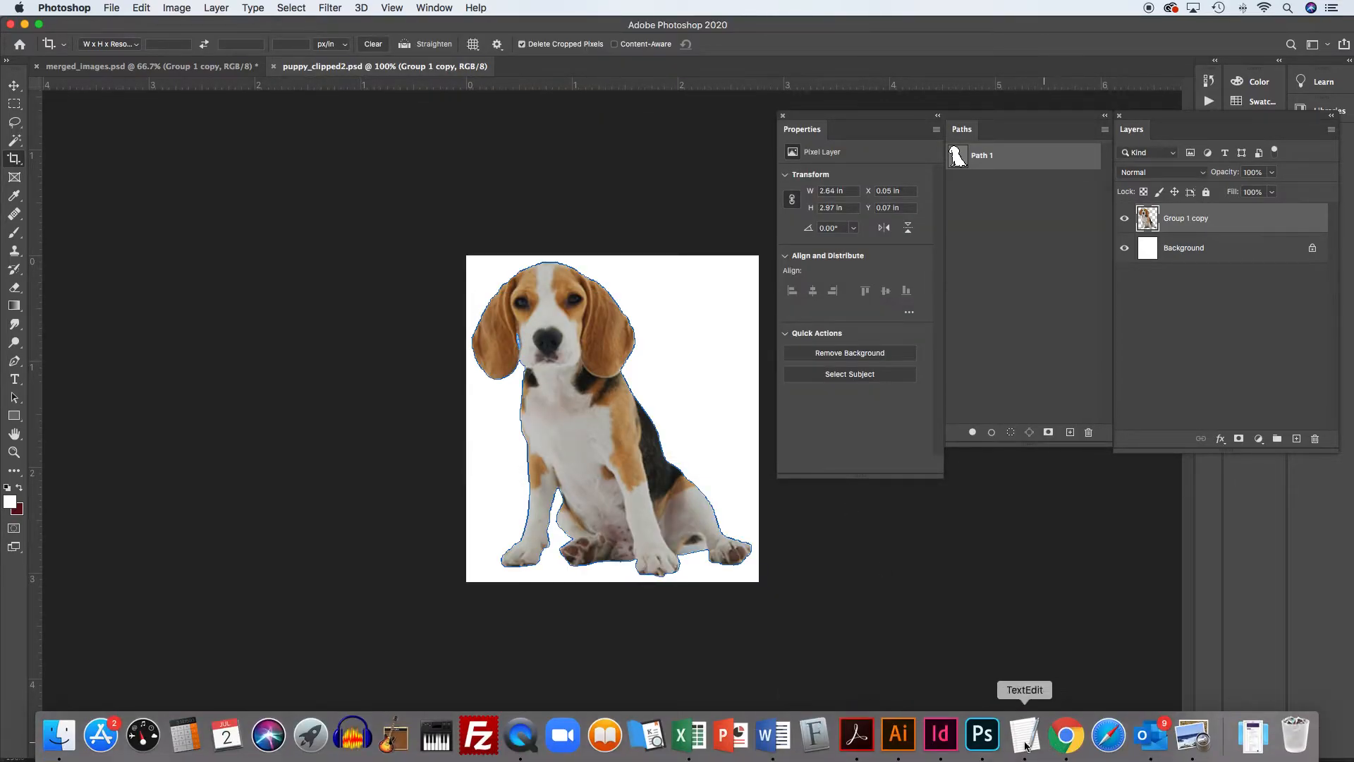
left_click(897, 733)
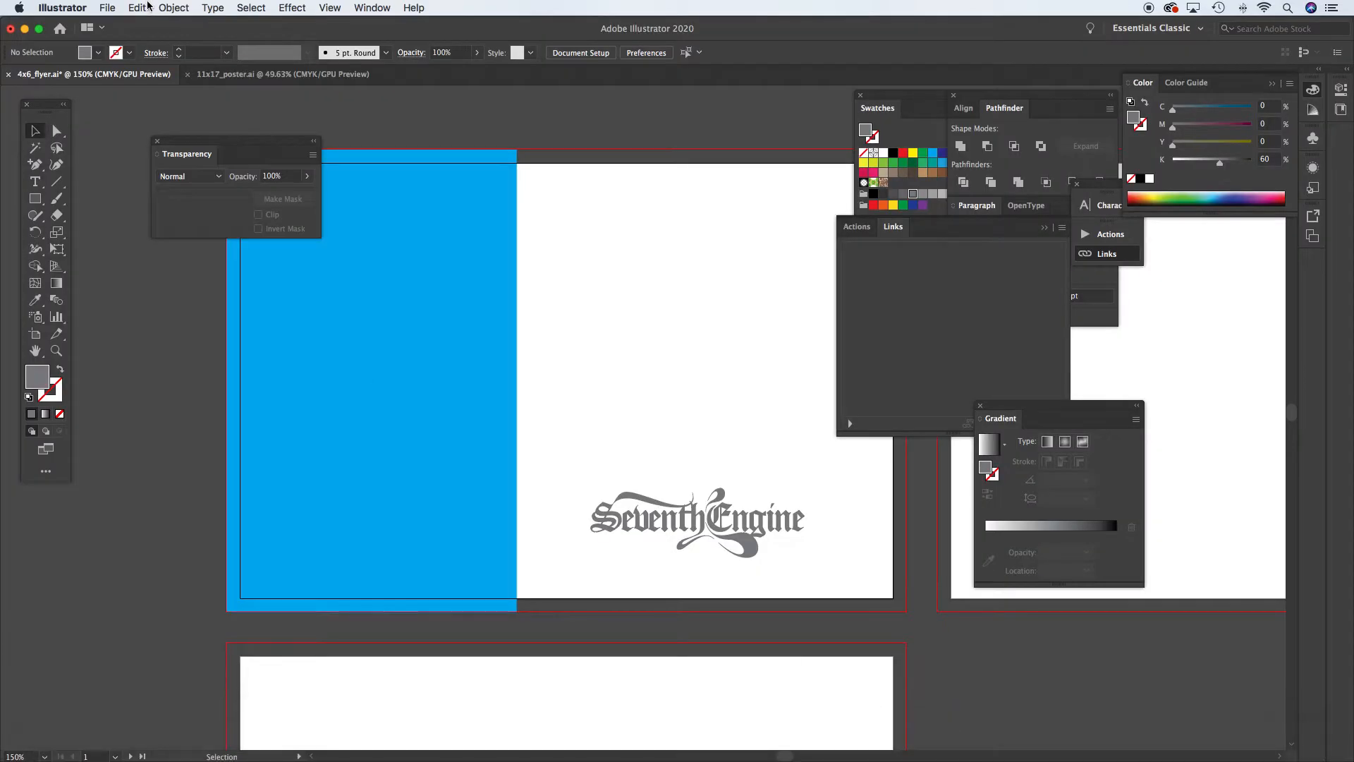
left_click(105, 9)
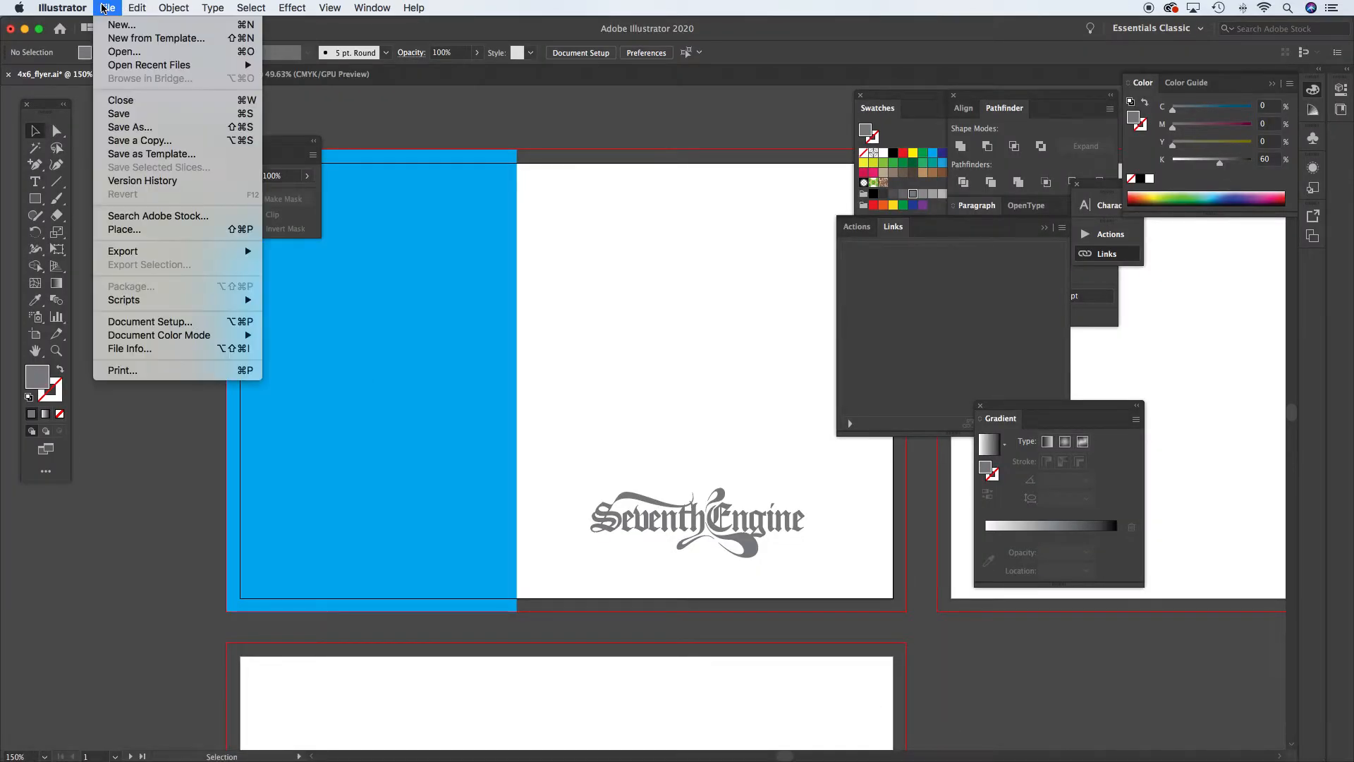
left_click(134, 229)
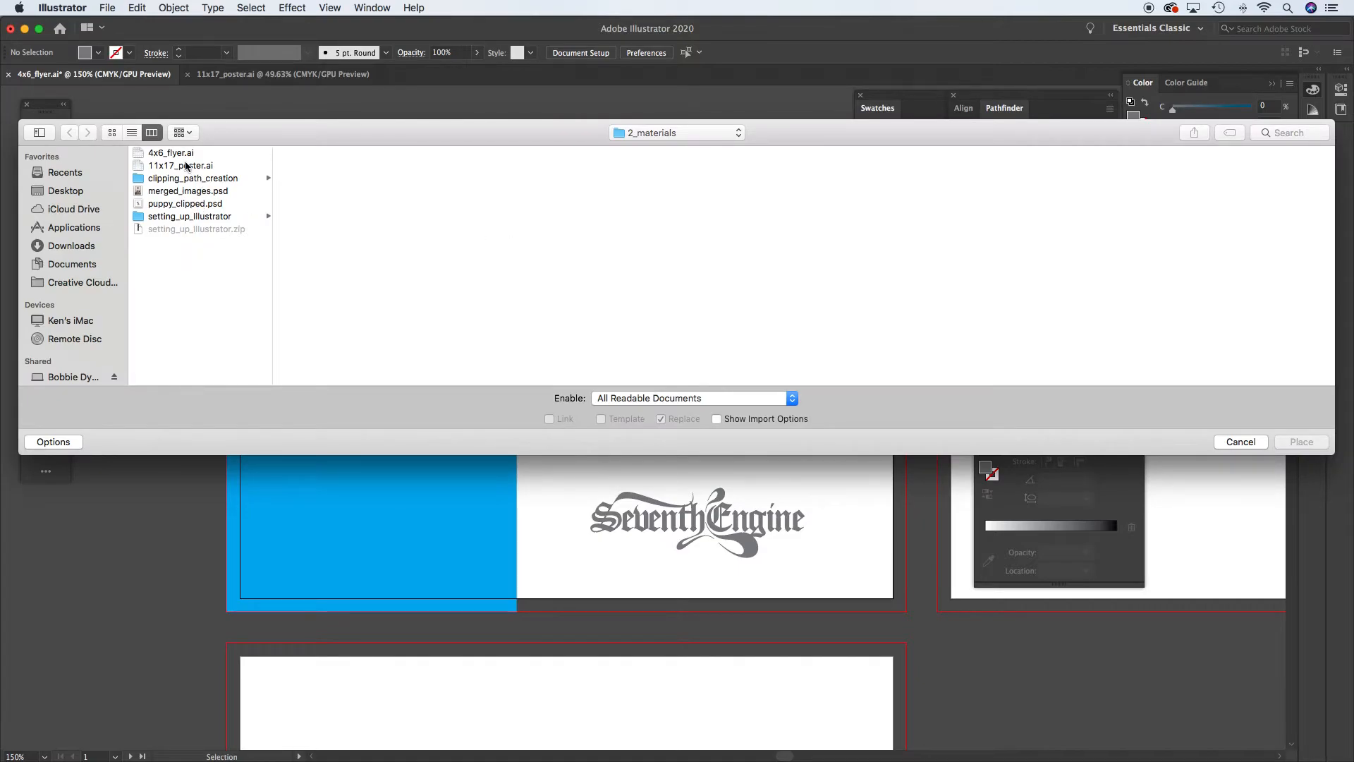
left_click(191, 204)
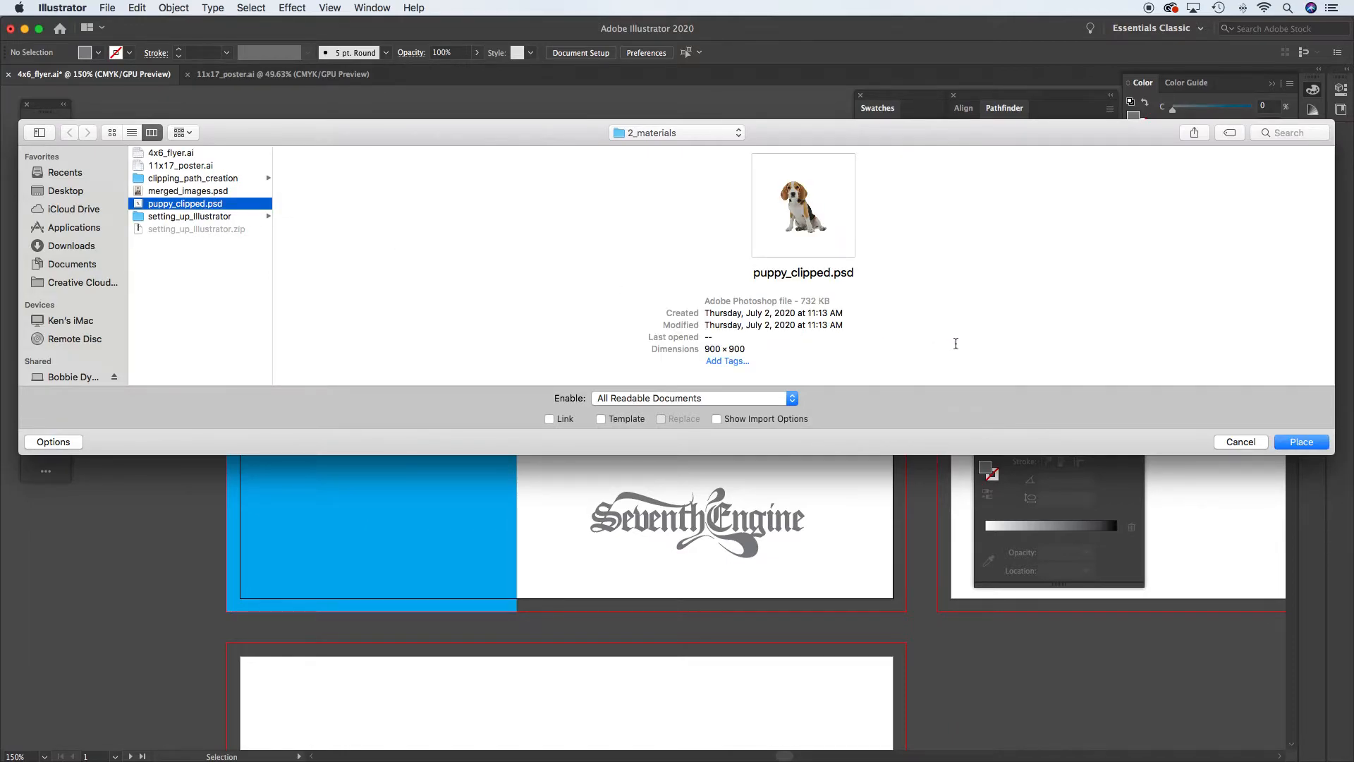
left_click(1301, 441)
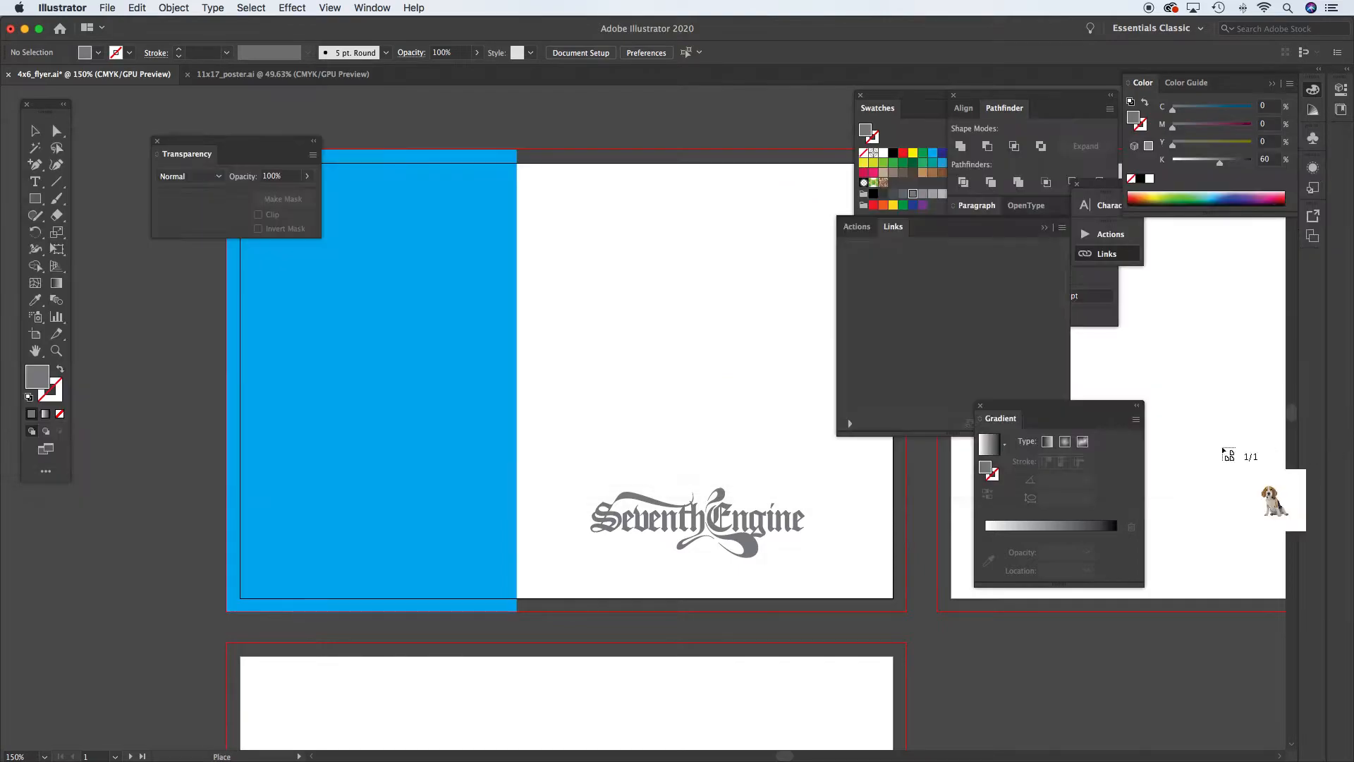
left_click(400, 252)
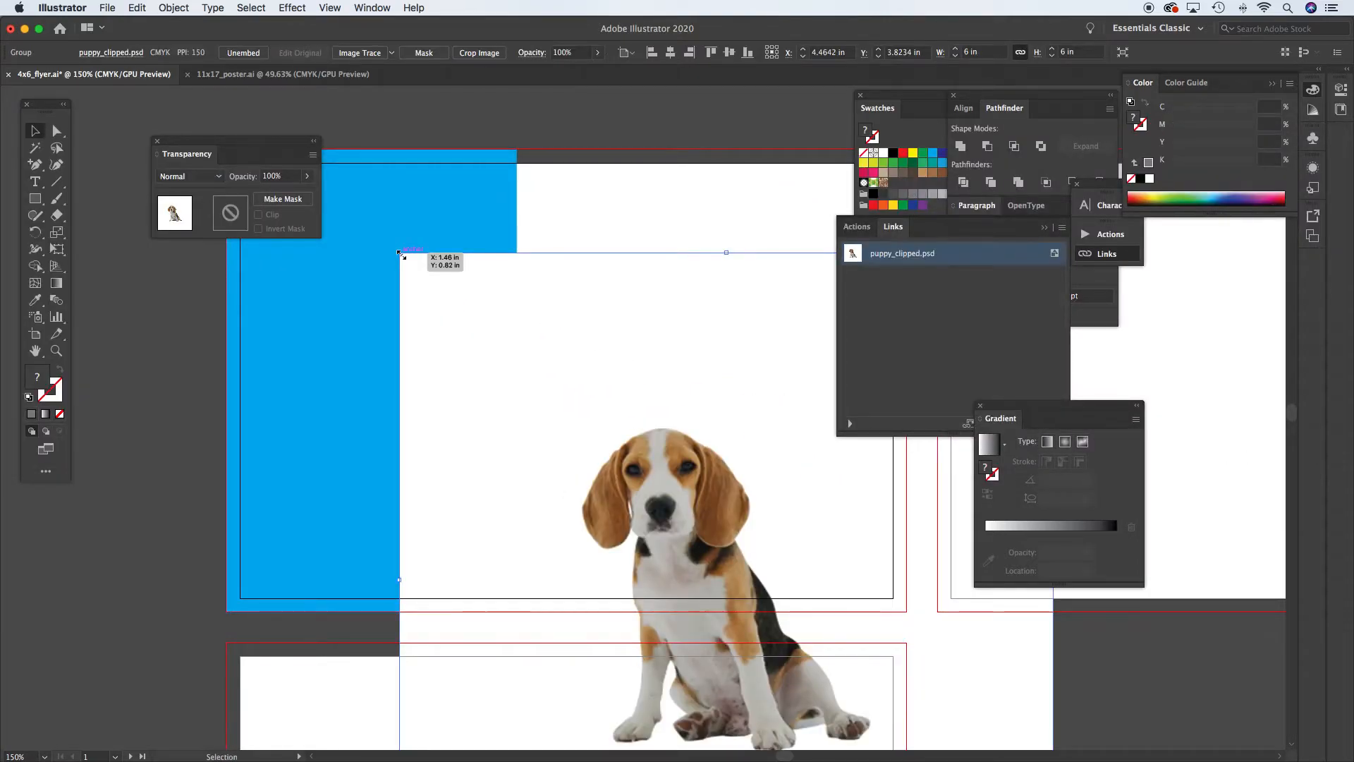
key("Delete")
Step: Place puppy_clipped2.psd from the Desktop over the flyer's blue block and inspect its clipped edges up close
left_click(99, 7)
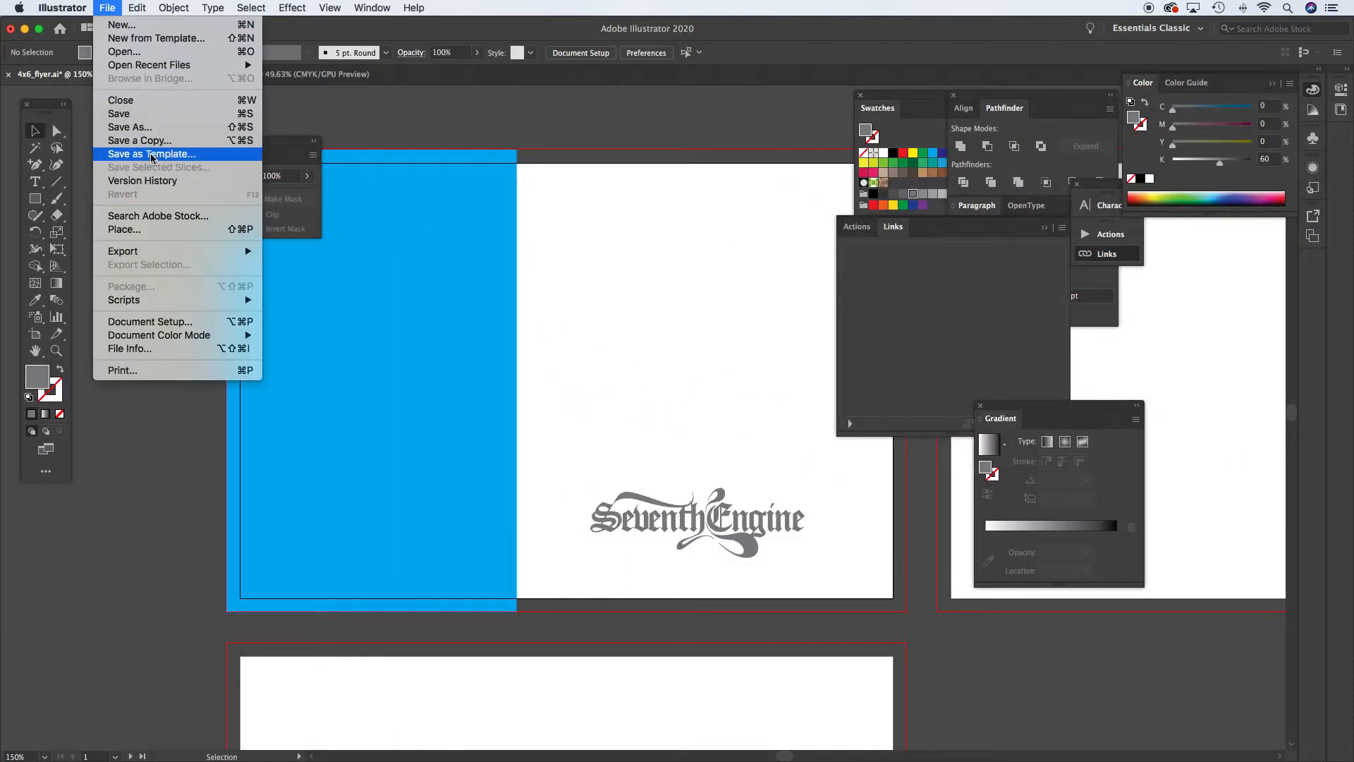
left_click(125, 230)
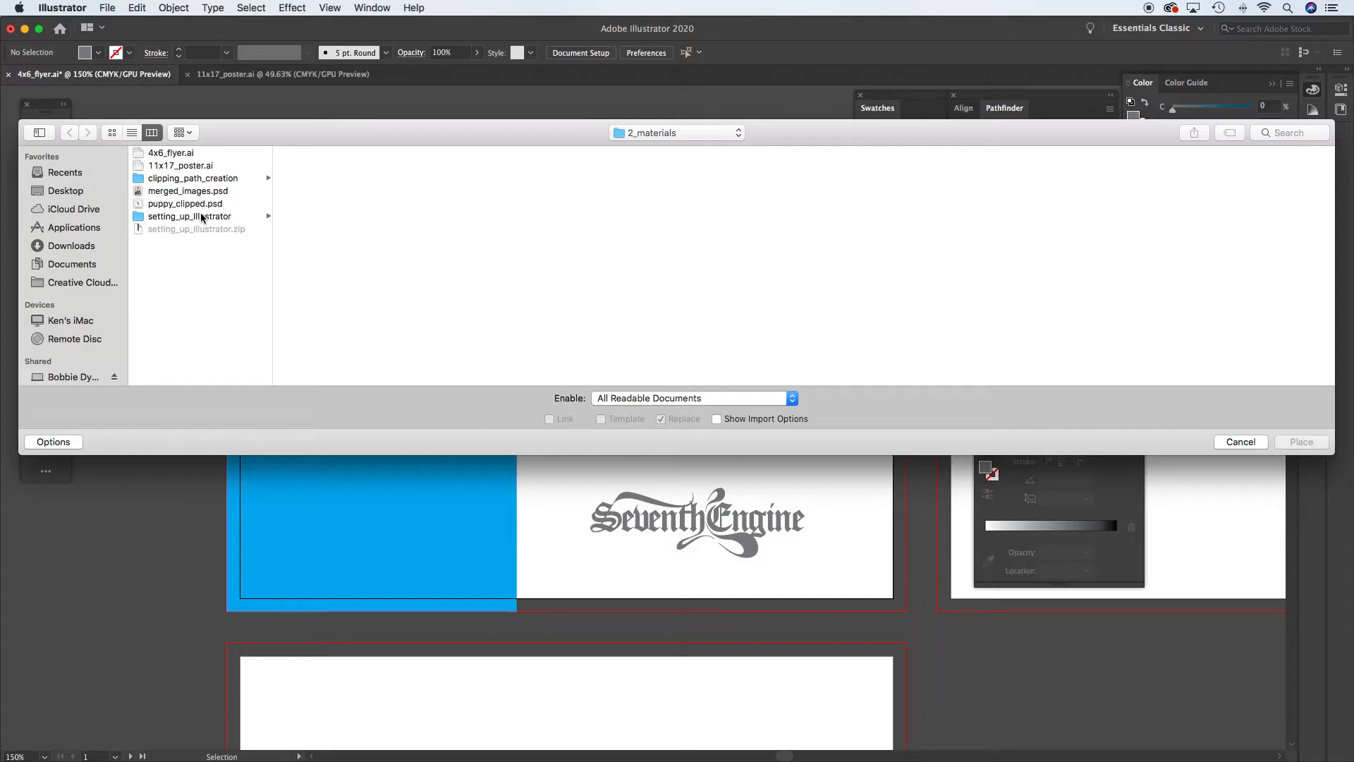
key("super+shift+d")
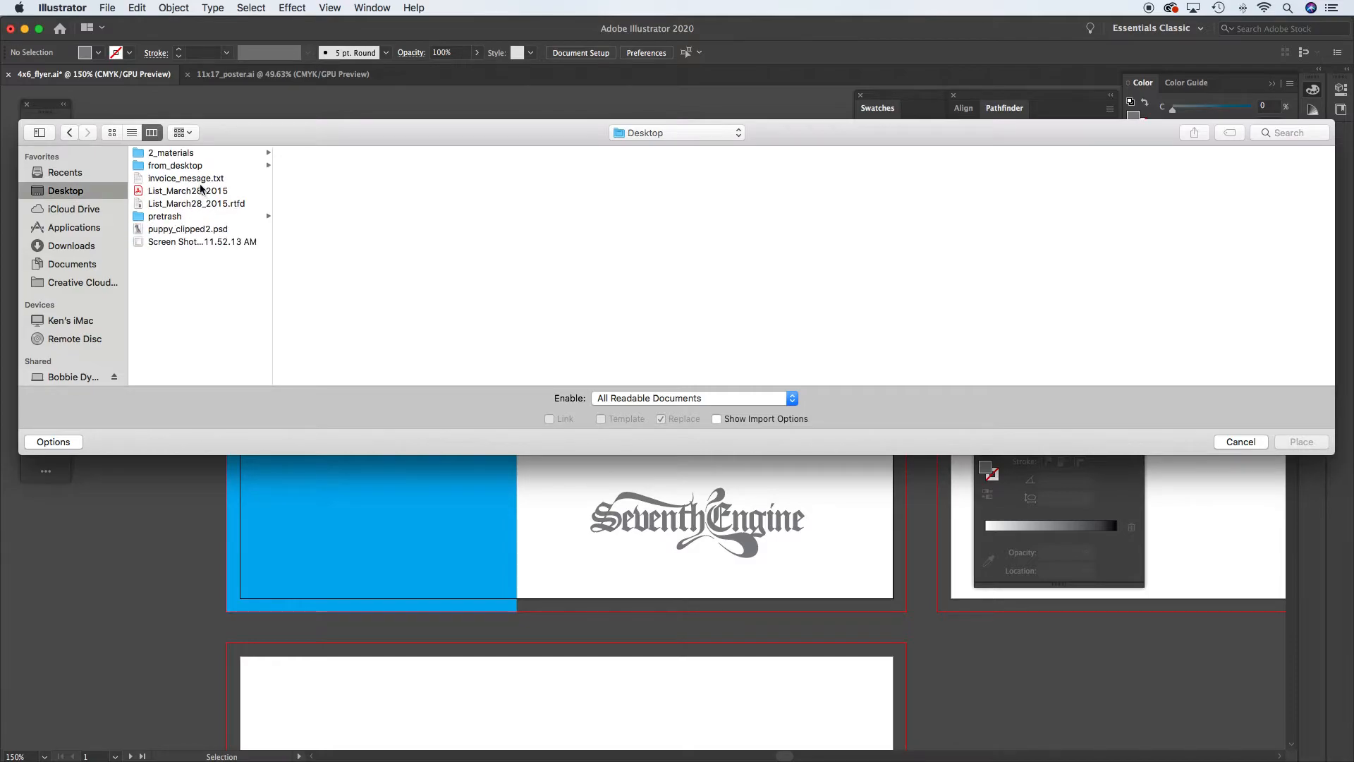
left_click(204, 231)
left_click(1308, 443)
left_click(394, 243)
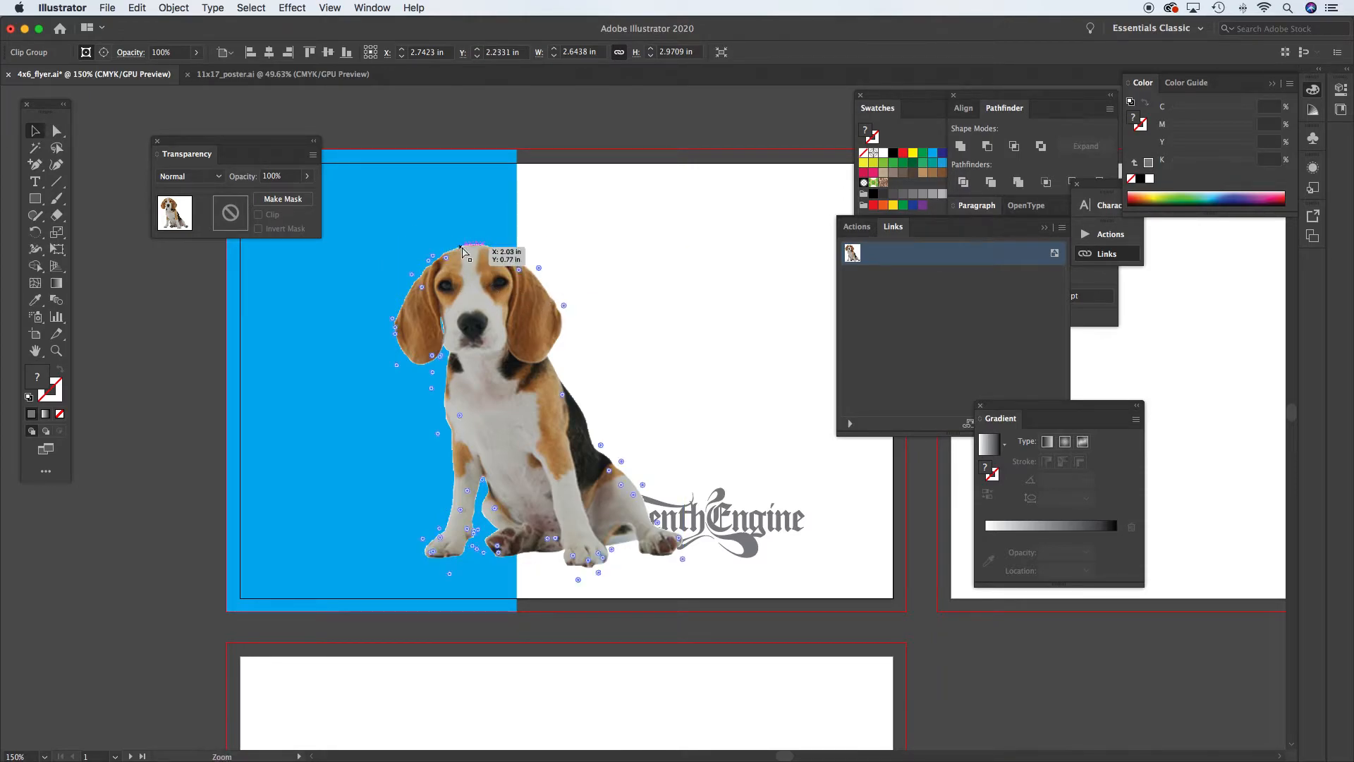
left_click_drag(446, 248, 706, 356)
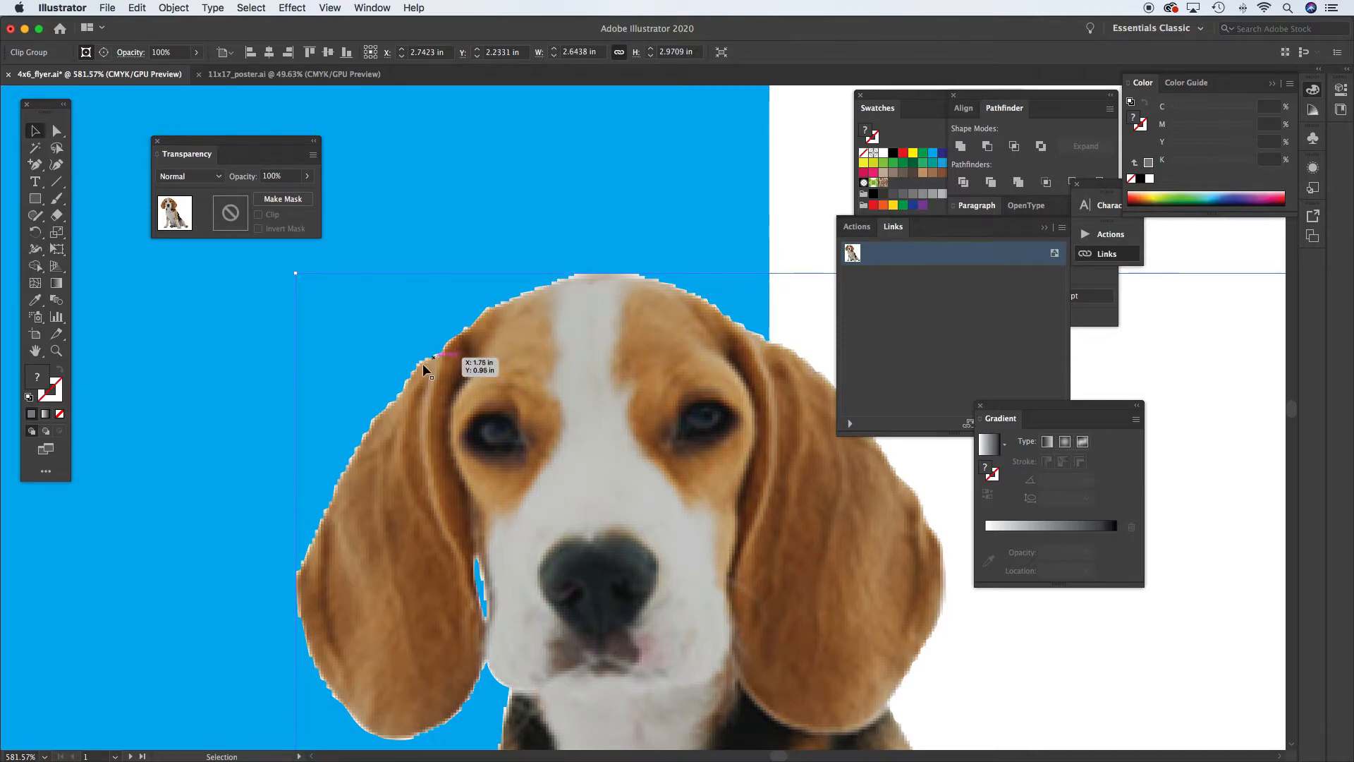
left_click(626, 476, "alt+super")
left_click(630, 497, "alt+super")
left_click_drag(648, 490, 626, 450)
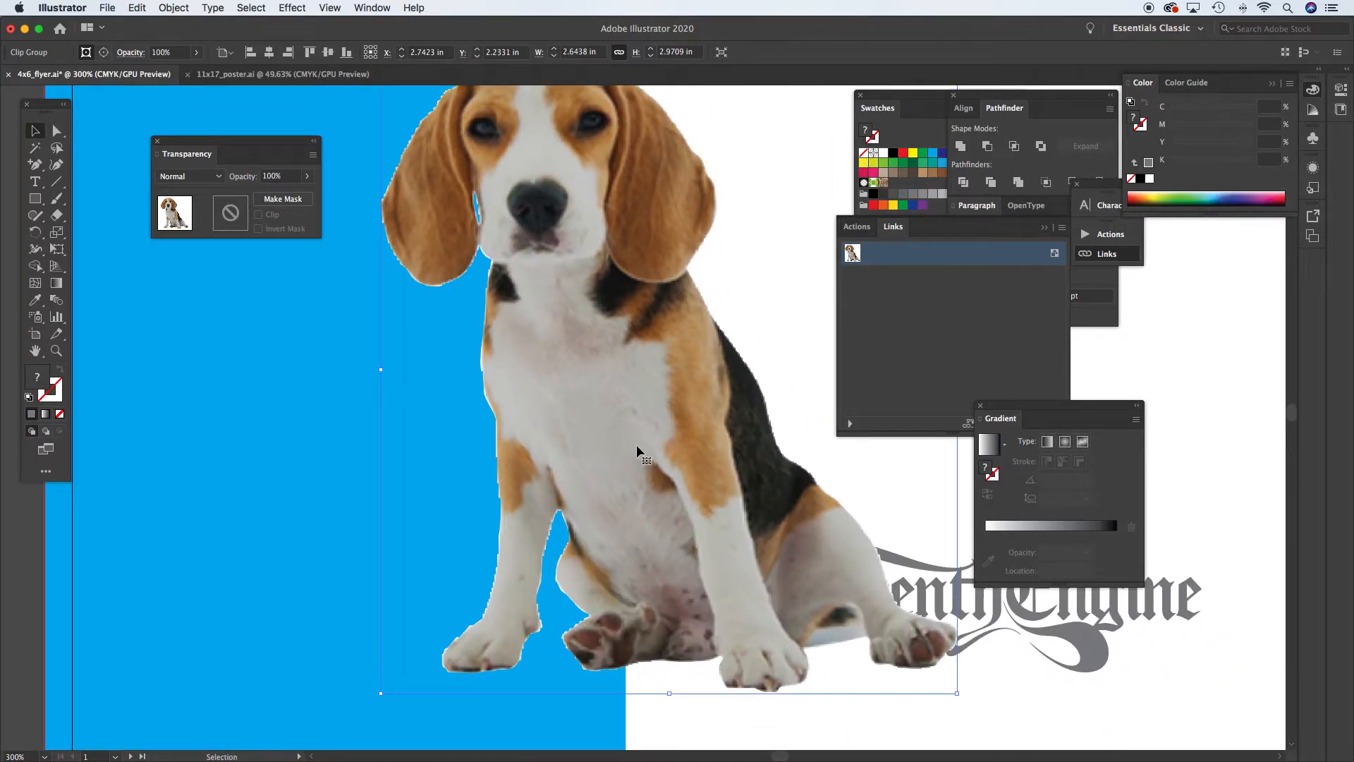
Step: Delete the placed puppy from the flyer, fit the artboard in view, and switch back to Photoshop
key("Delete")
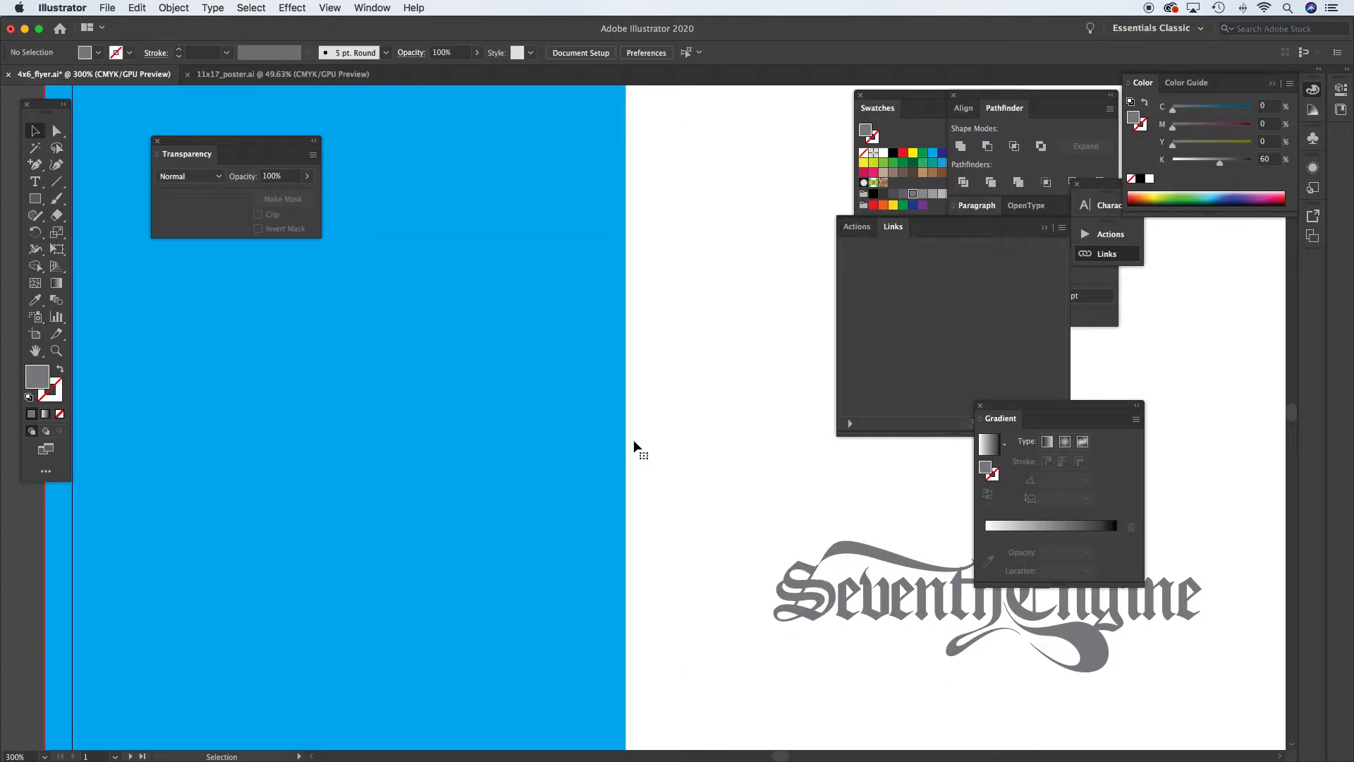
key("super+0")
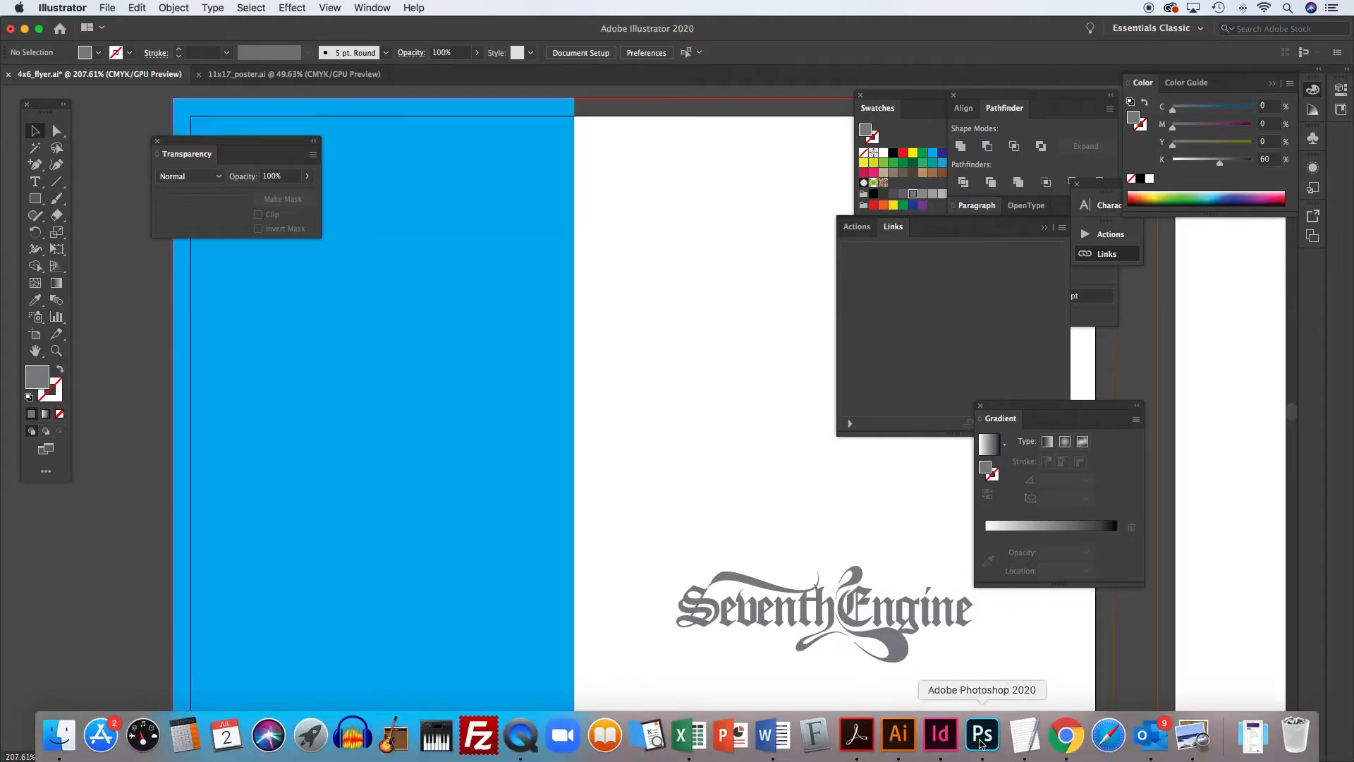
left_click(982, 737)
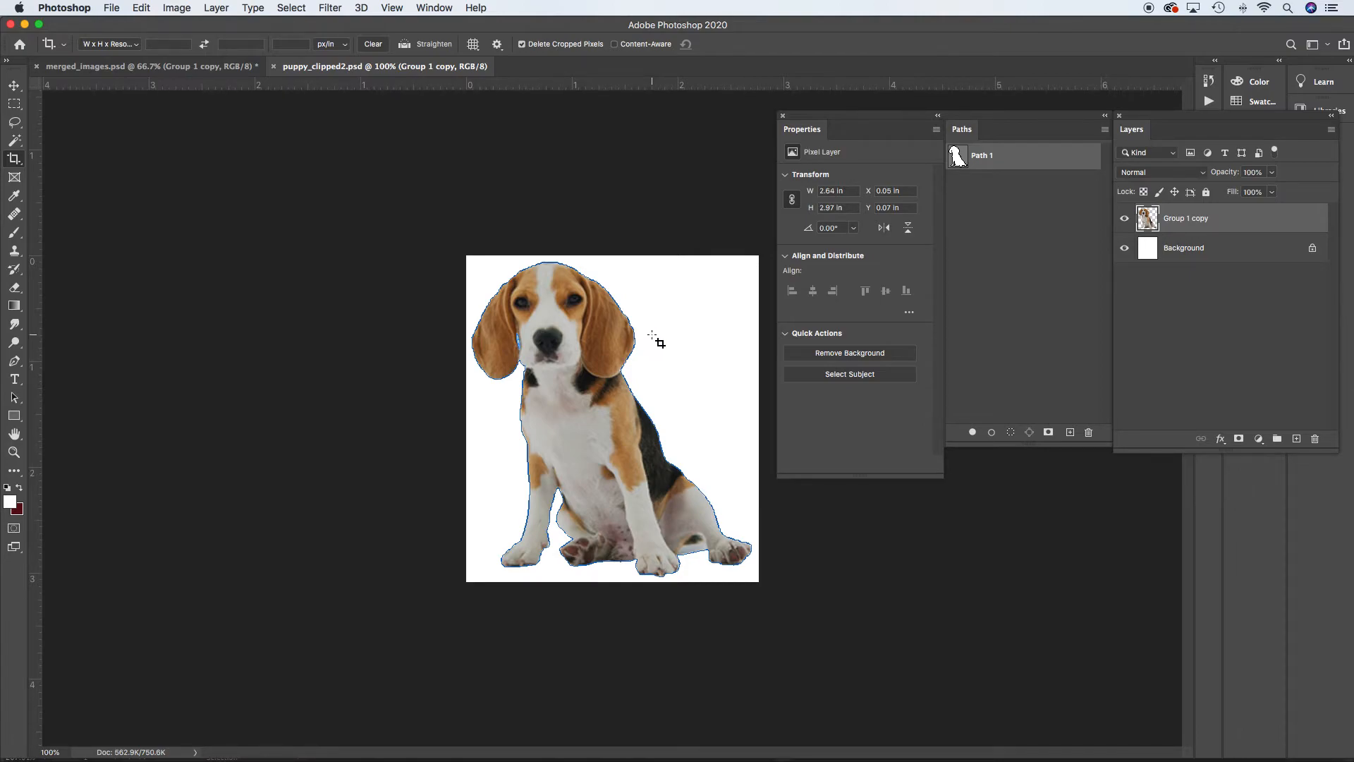
Step: Load the puppy's outline on the Group 1 copy layer as a selection and zoom in on the head
mouse_move(857, 758)
left_click(957, 157, "ctrl")
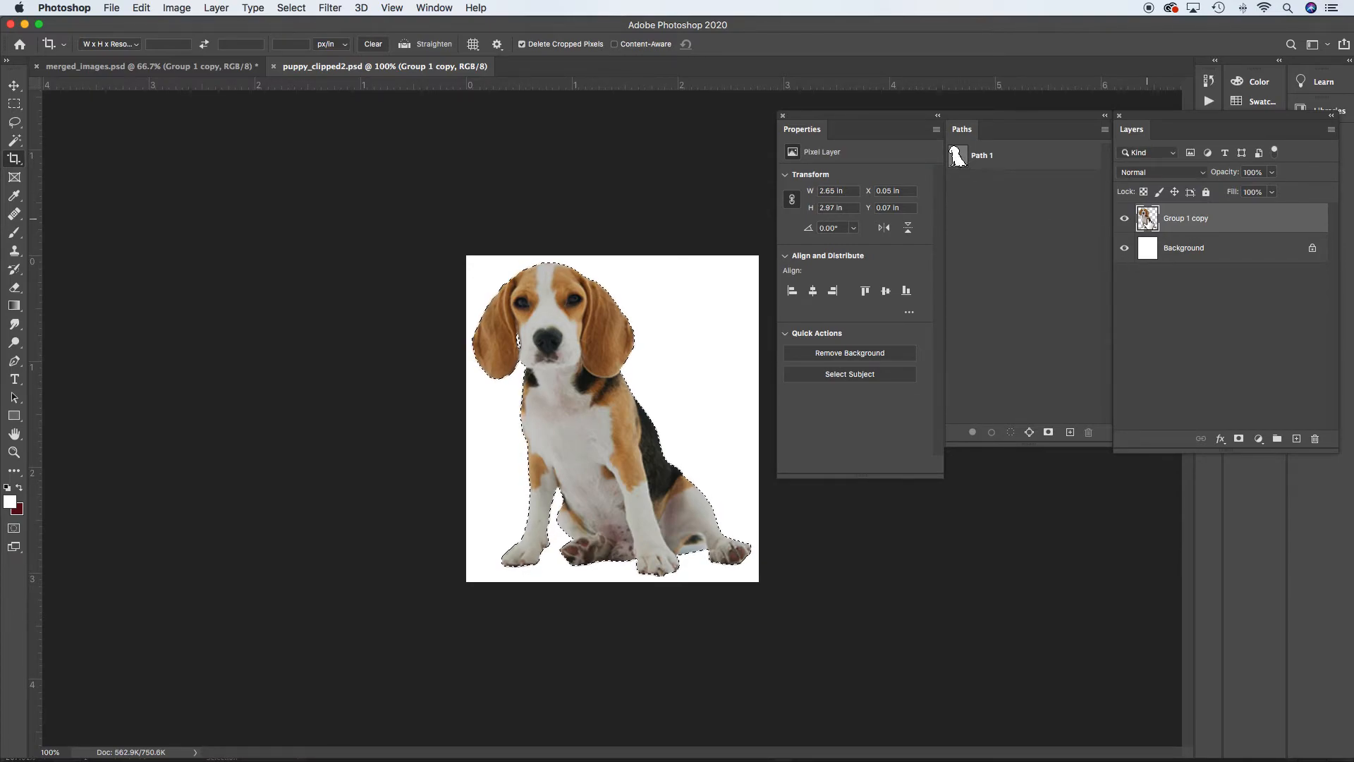
left_click(1126, 251)
left_click(1125, 249)
left_click_drag(530, 254, 491, 285)
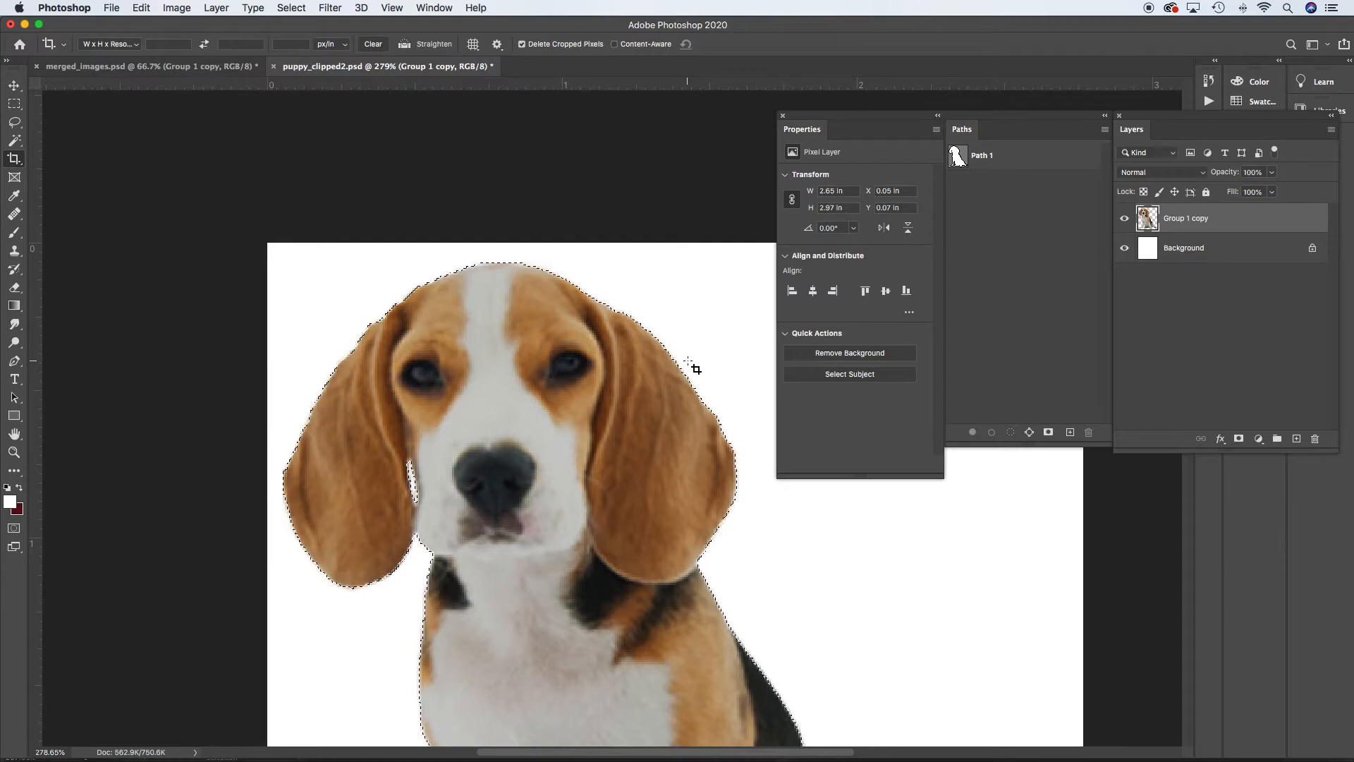
Step: Contract the puppy selection by 2 pixels
left_click(300, 7)
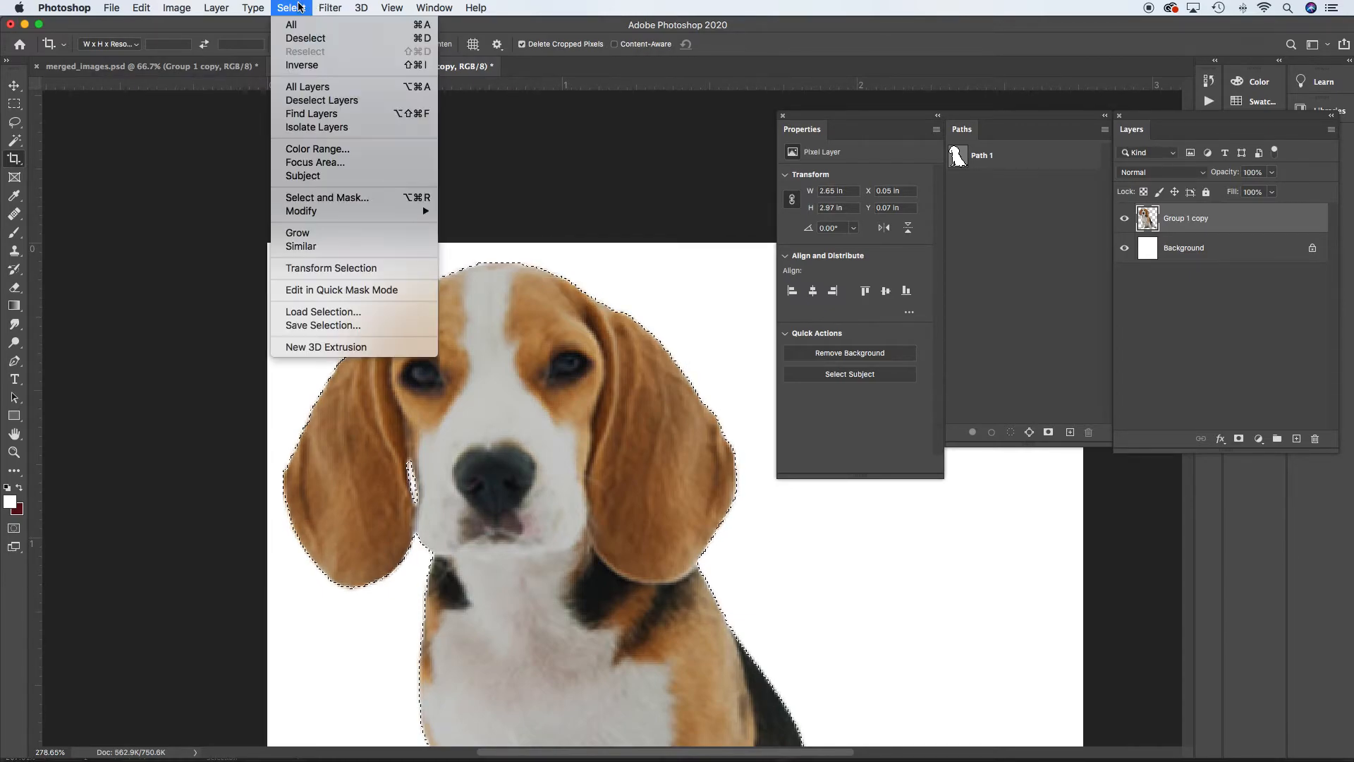
mouse_move(321, 216)
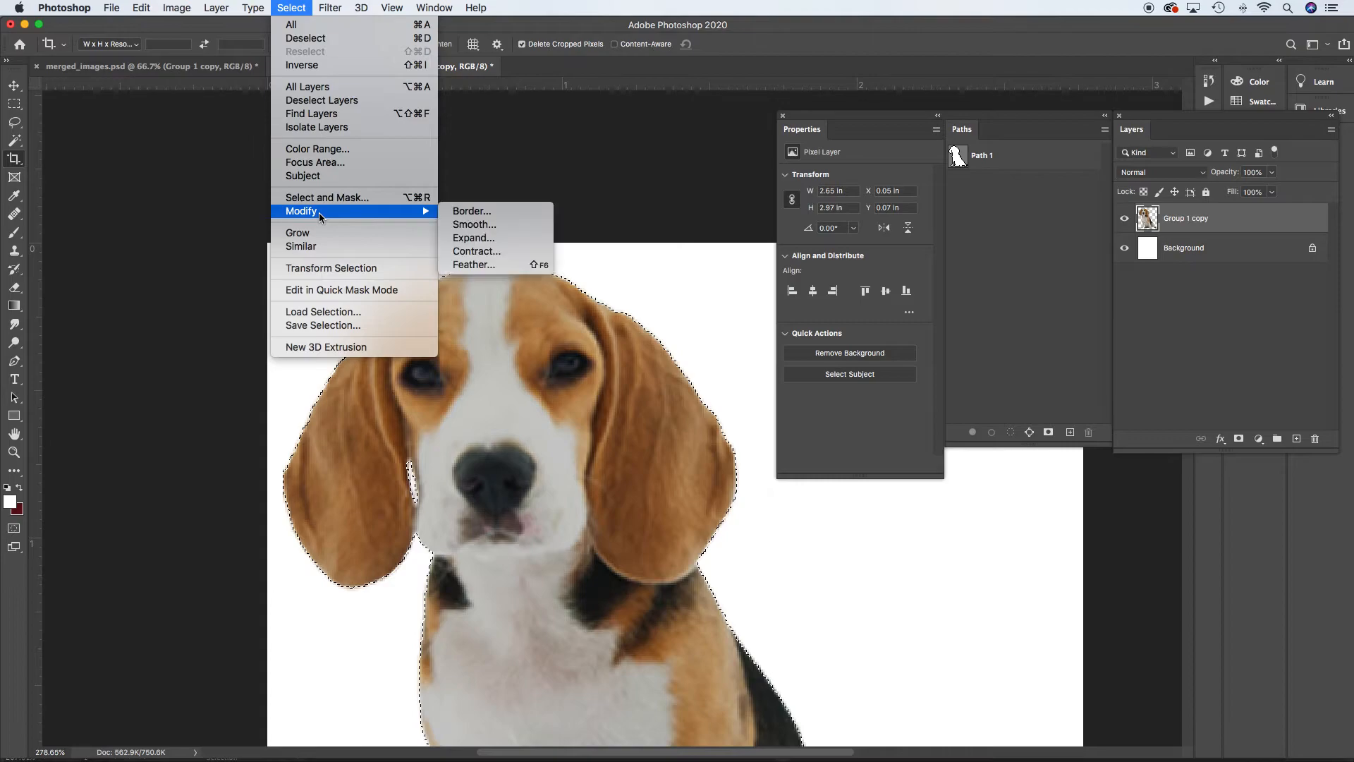
left_click(507, 251)
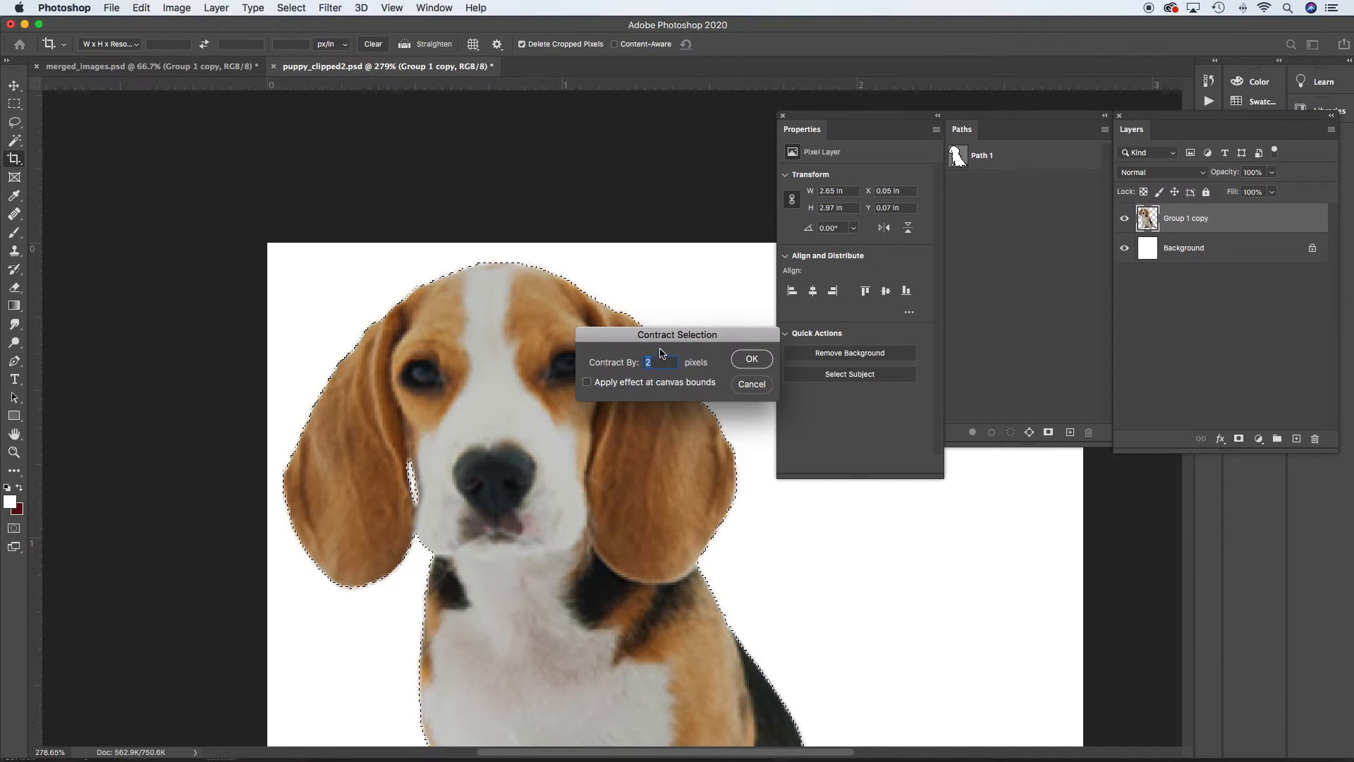
key("BackSpace")
type("2")
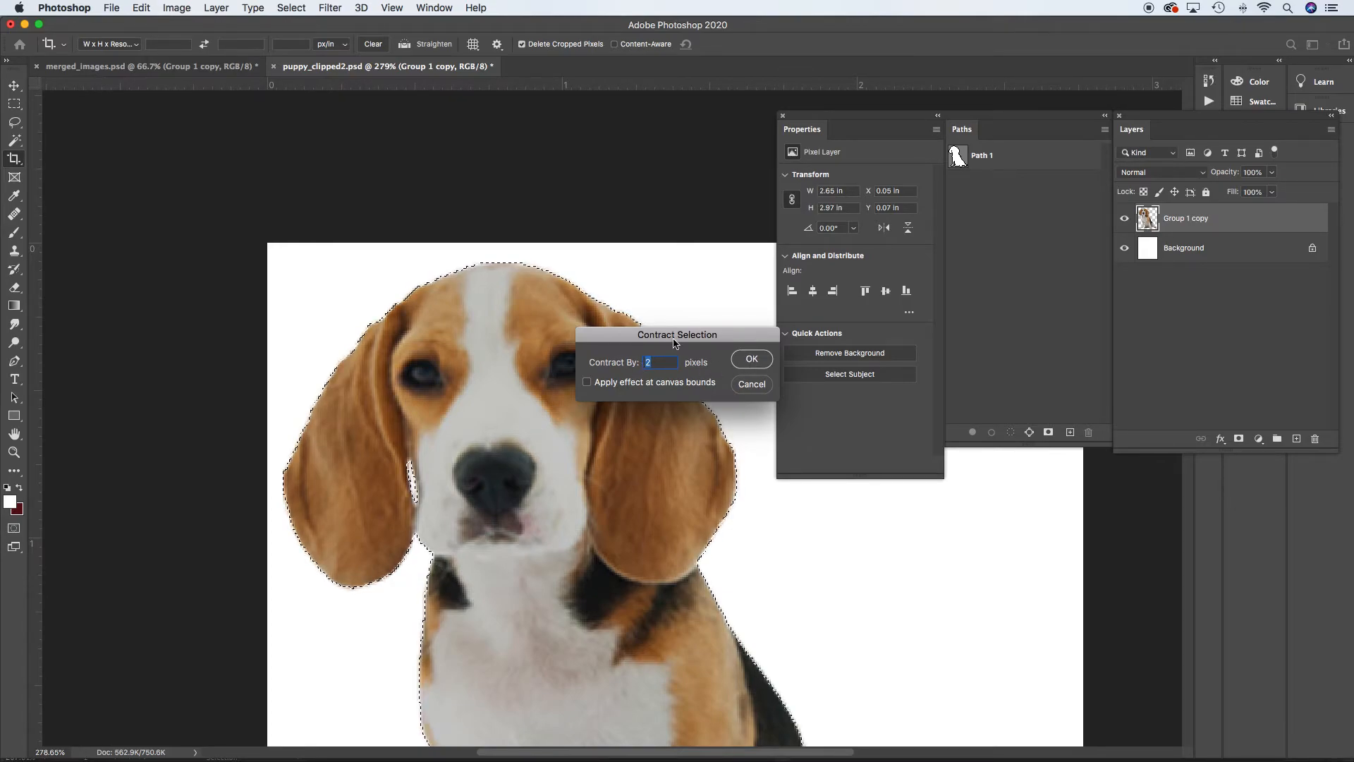
left_click(752, 361)
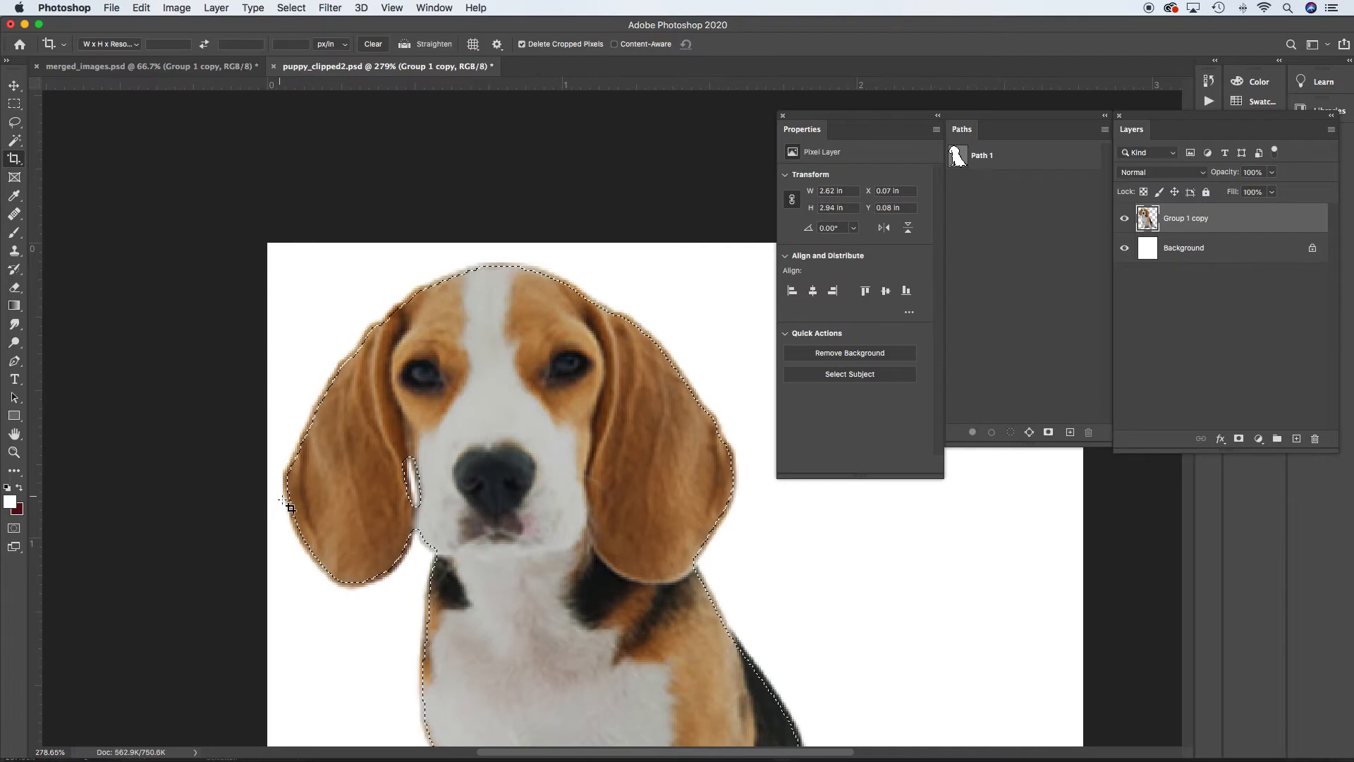
Step: Reload the Group 1 copy layer's outline as a selection and contract it by 1 pixel
left_click(1149, 219, "super")
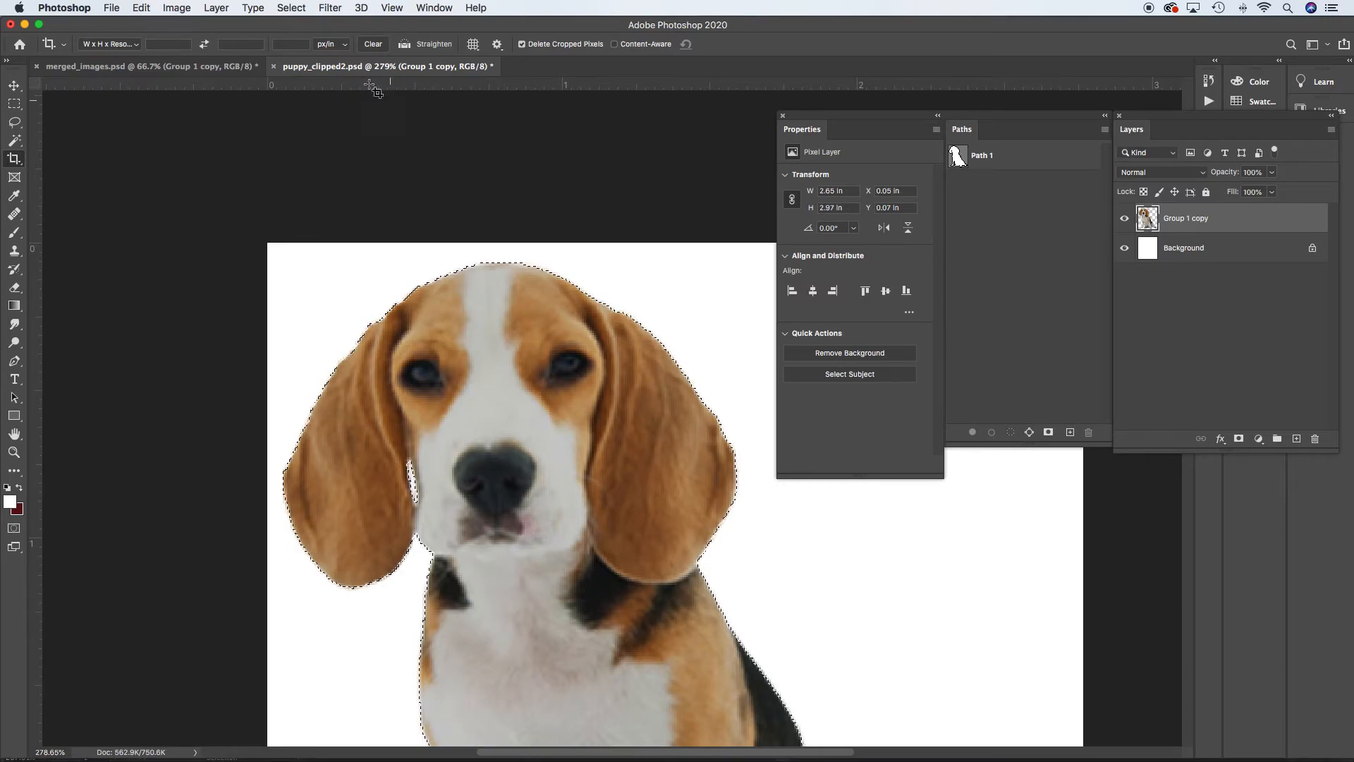
left_click(302, 7)
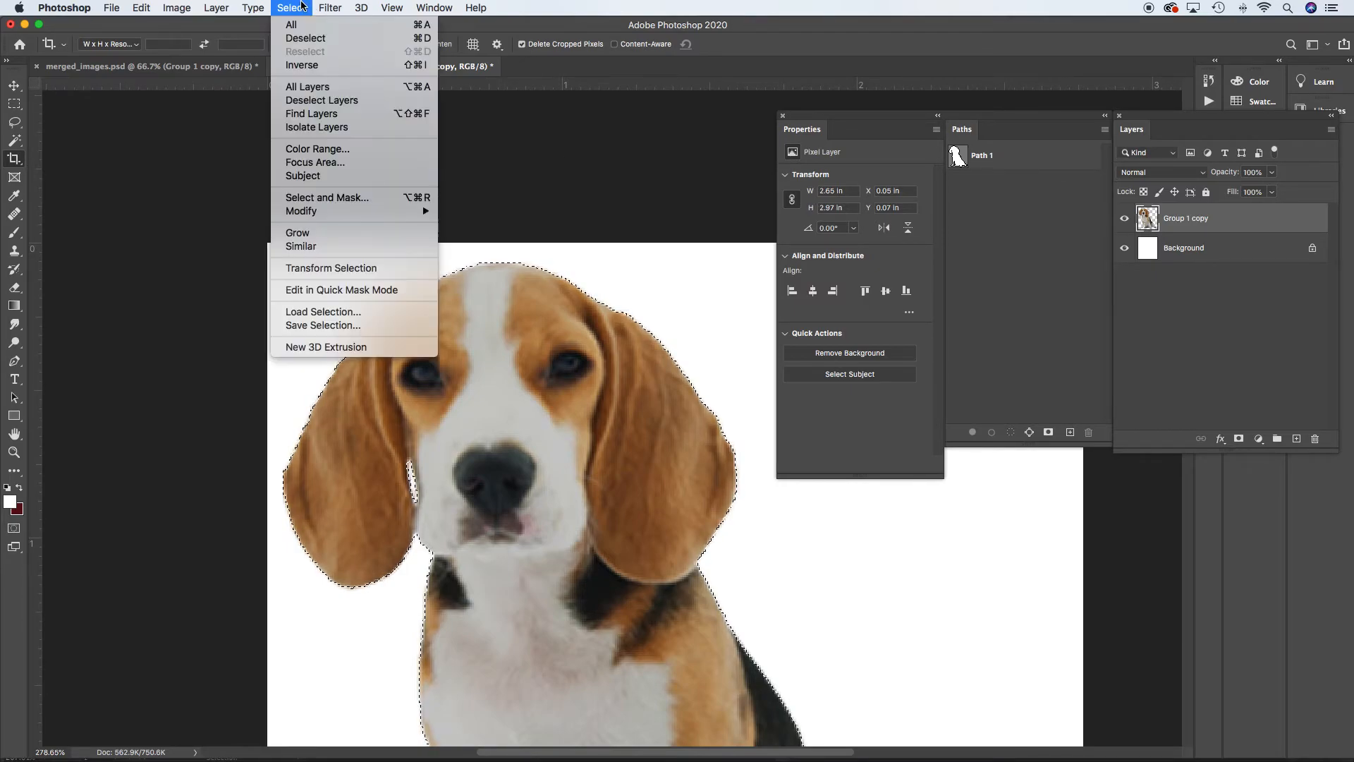
mouse_move(328, 212)
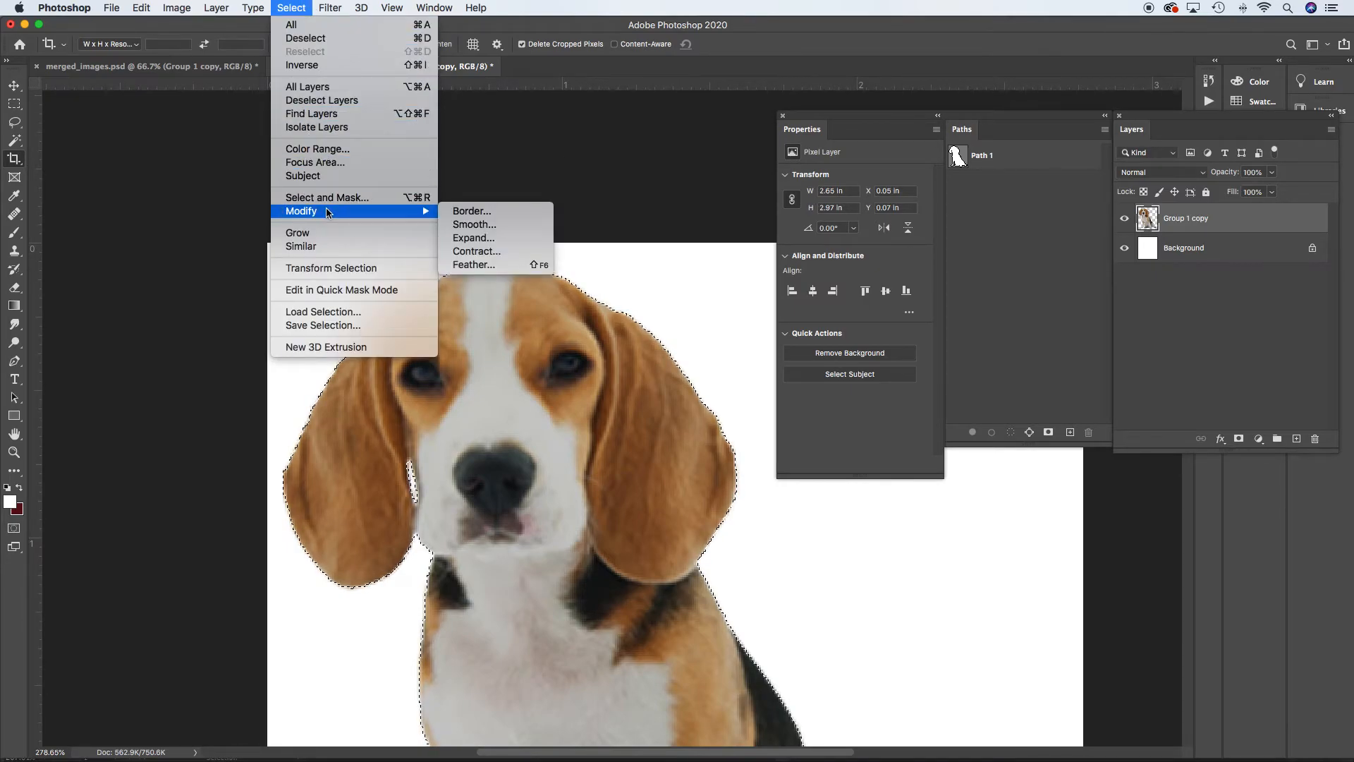
left_click(485, 254)
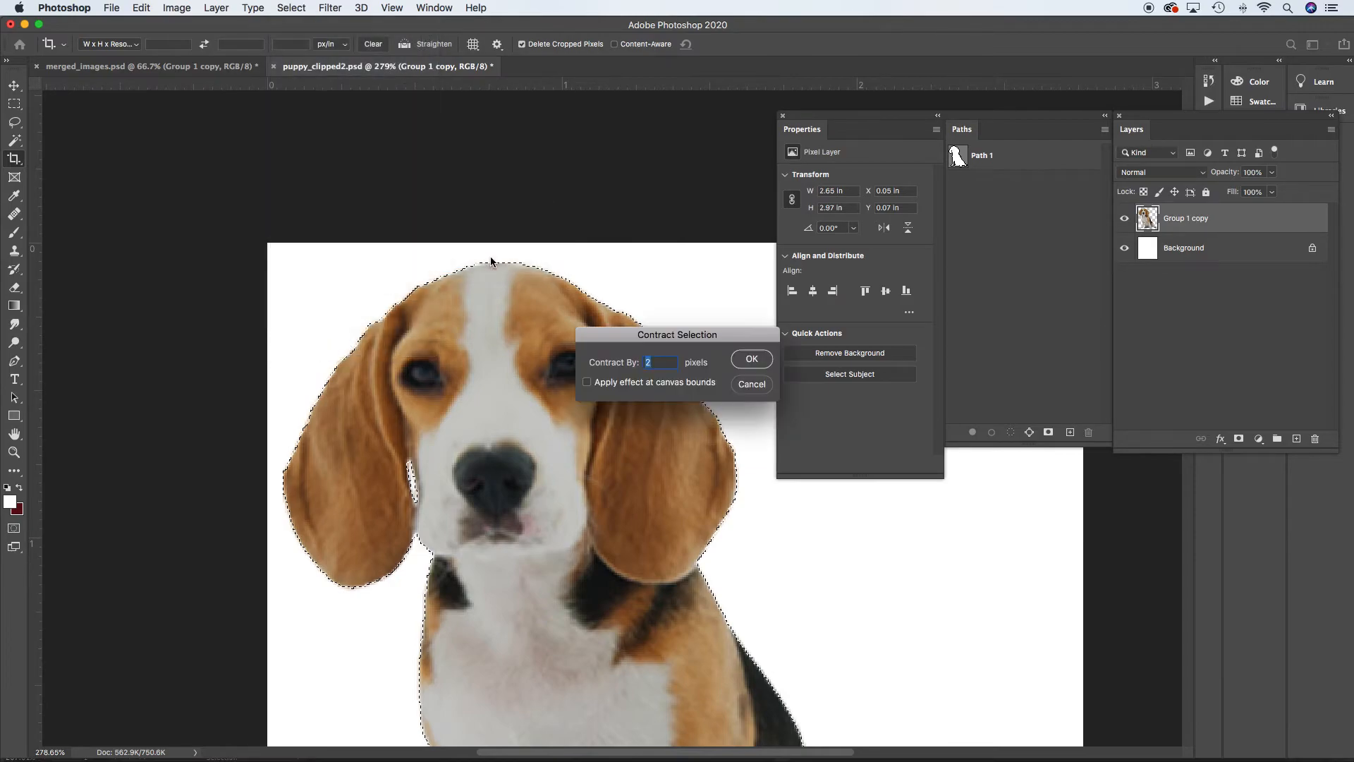
type("1")
left_click(752, 361)
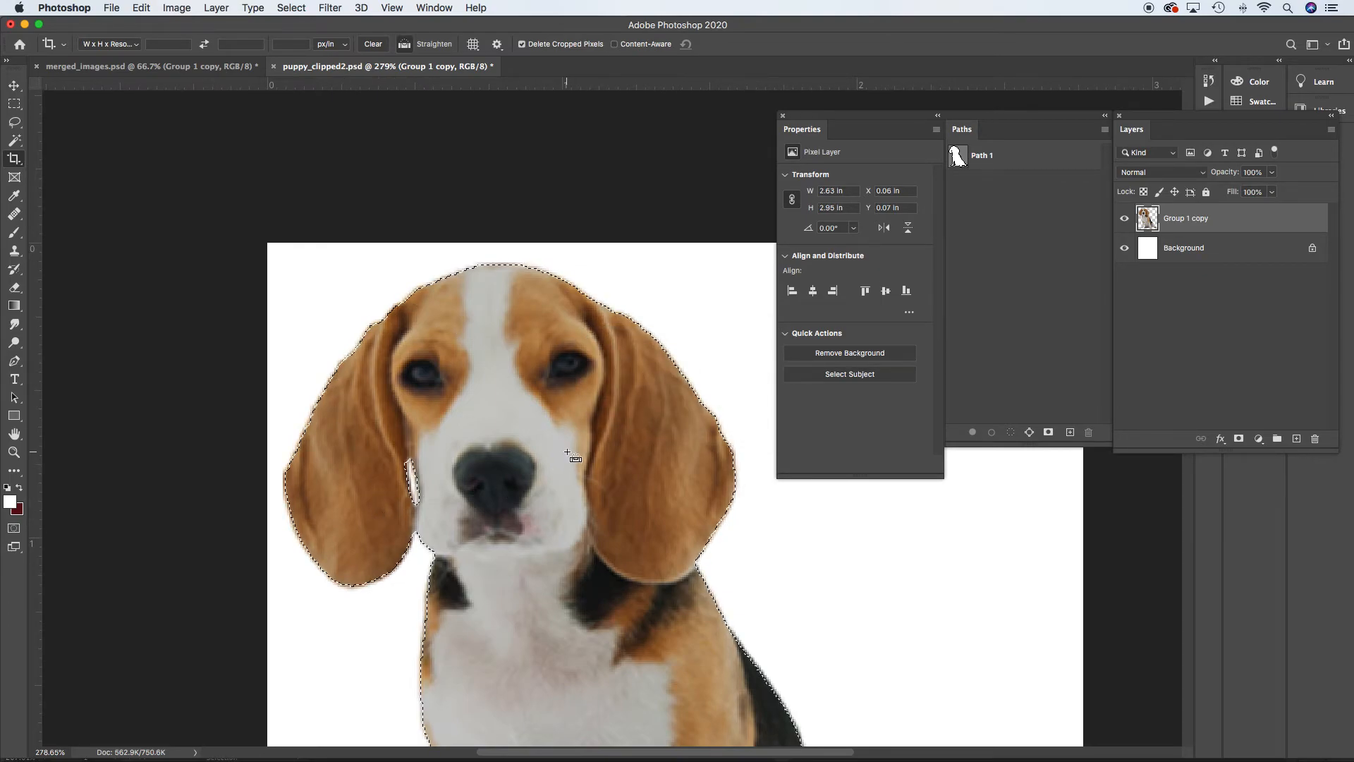
key("super+0")
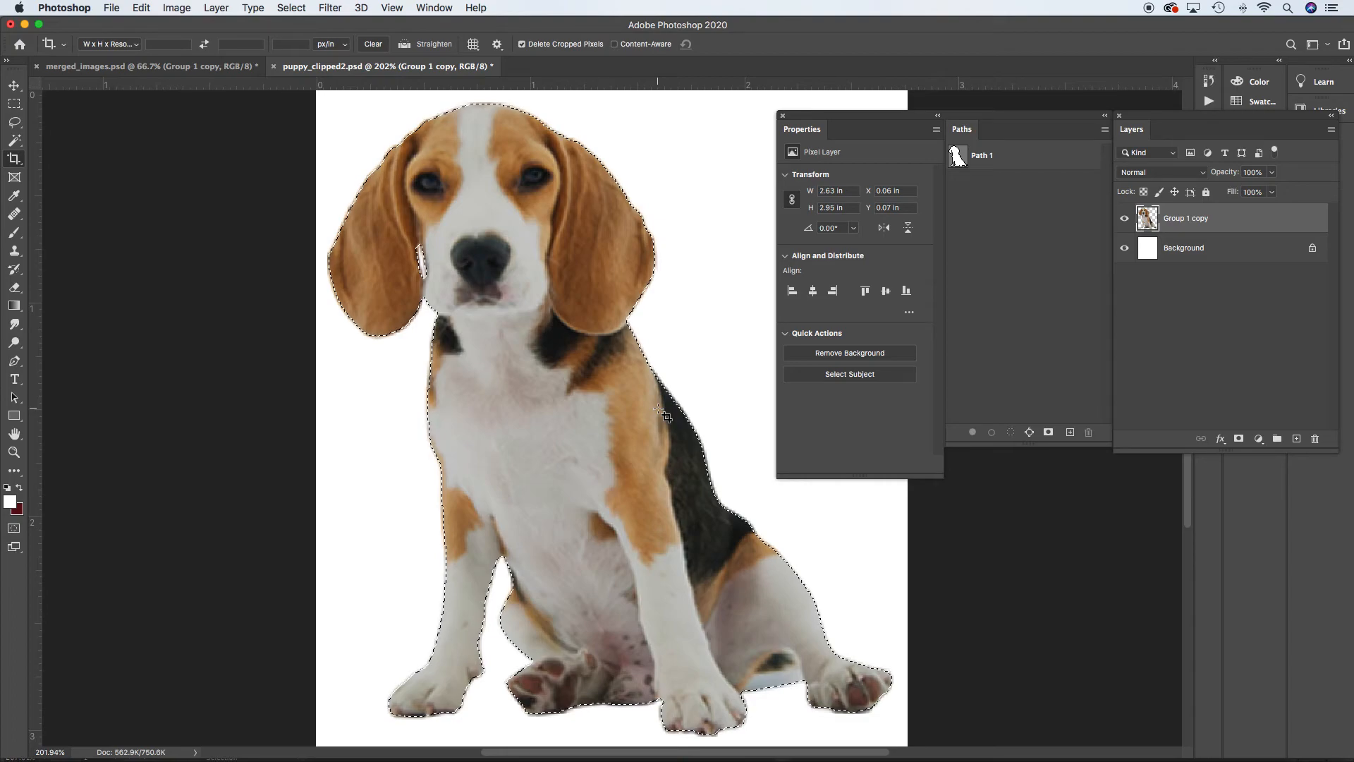
Step: Delete the existing Path 1 and make a work path from the contracted selection with a 0.5-pixel tolerance
left_click_drag(1020, 155, 1088, 433)
left_click(1104, 130)
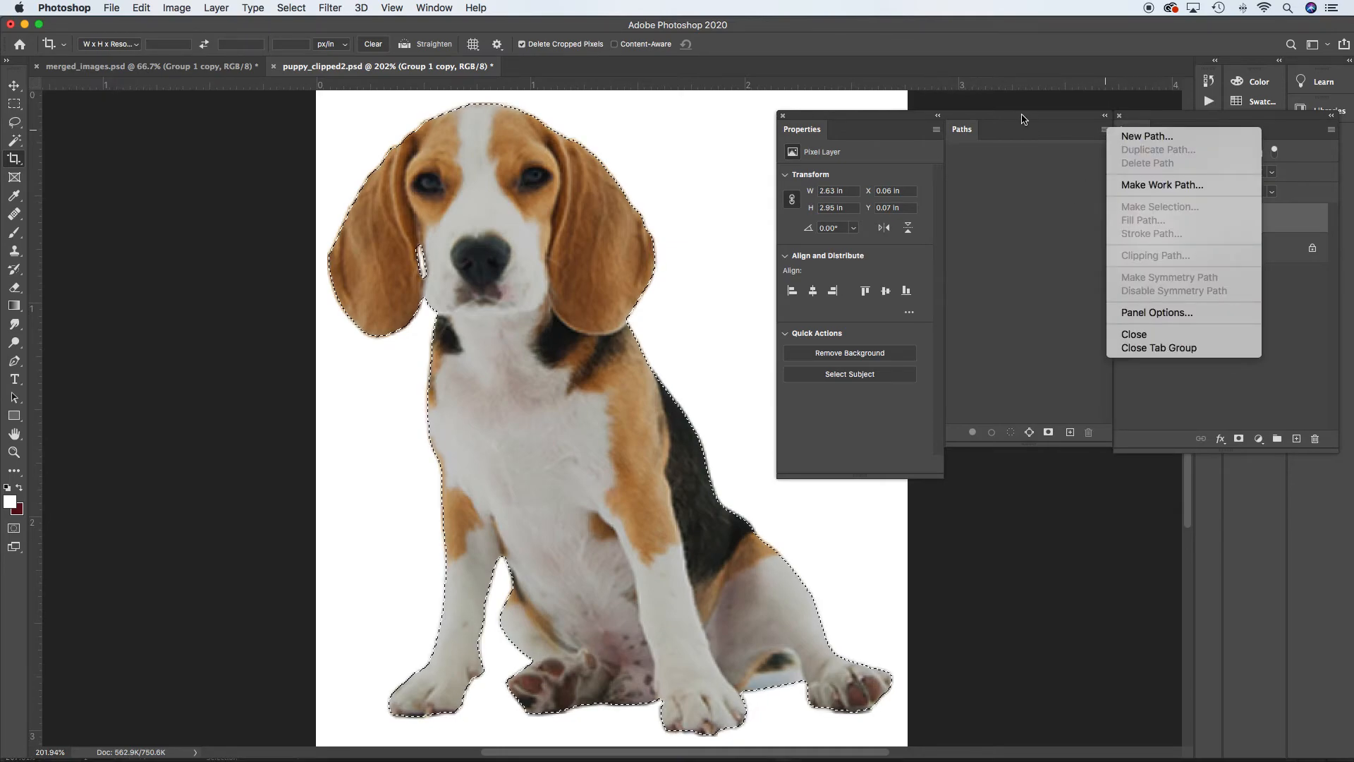
left_click(1168, 184)
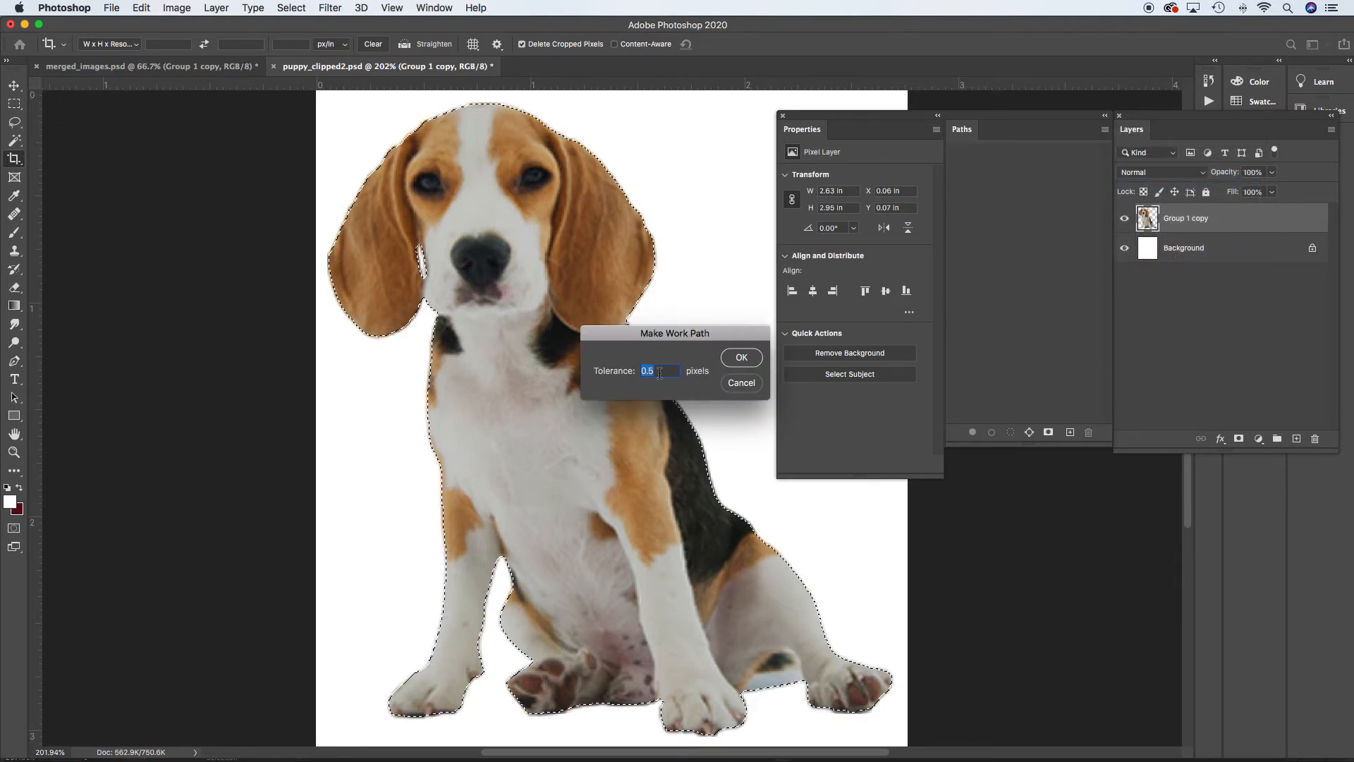
left_click(744, 357)
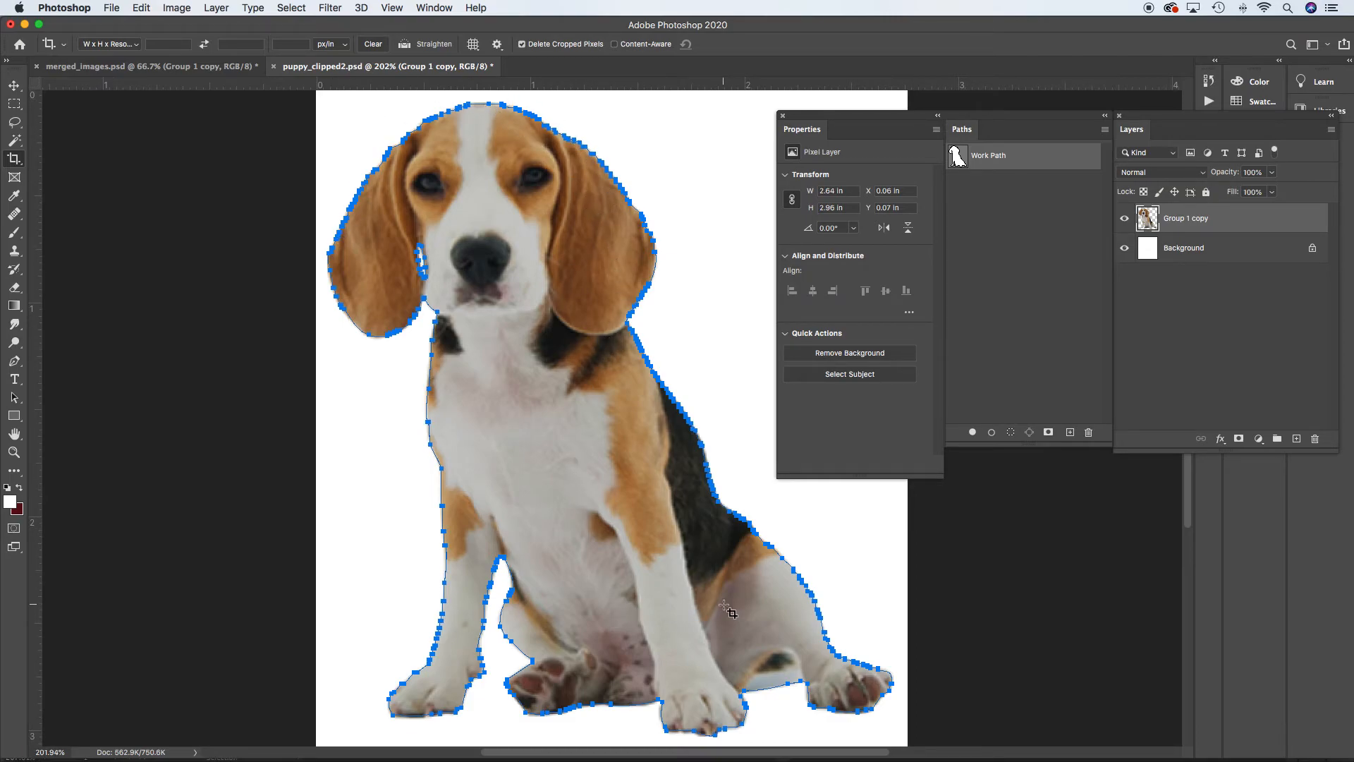
Step: Save the work path as Path 1 and make it the clipping path with flatness left blank
double_click(1037, 161)
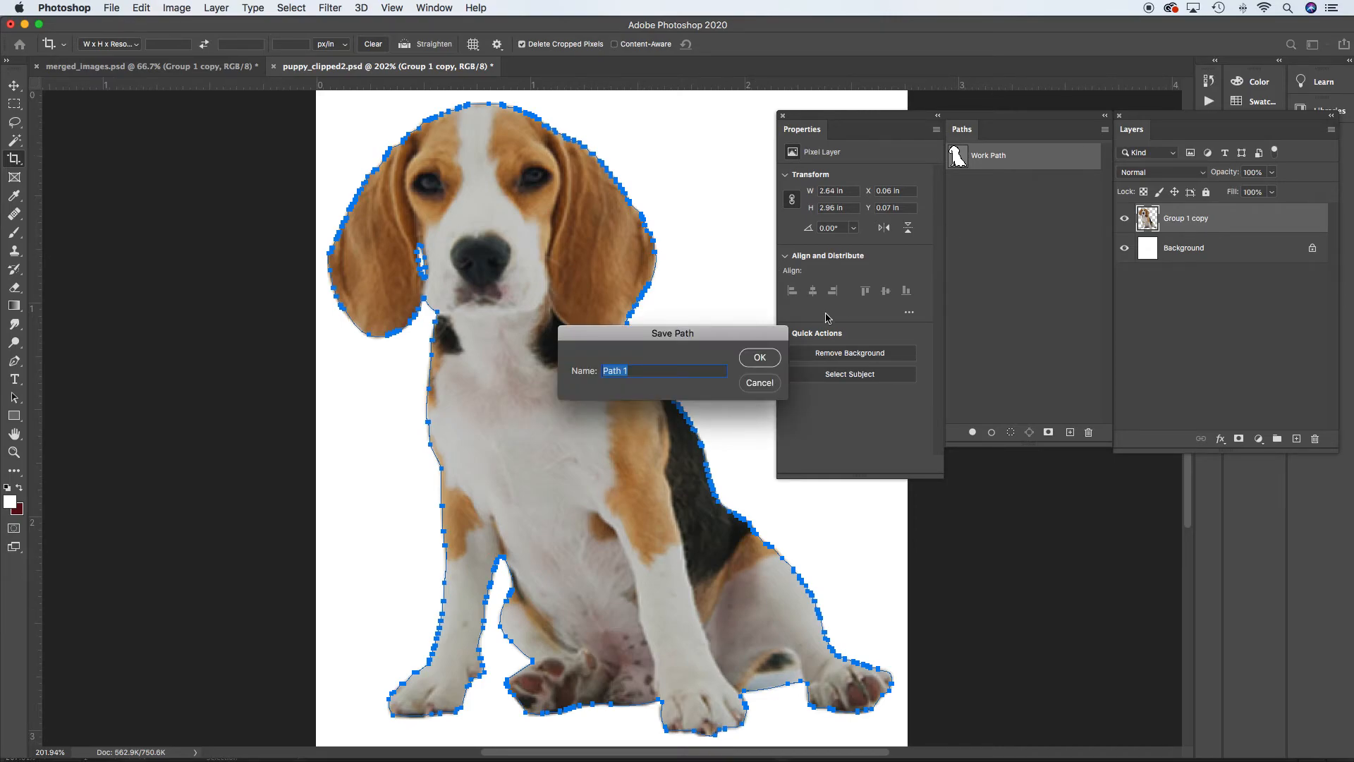
left_click(760, 358)
left_click(1105, 132)
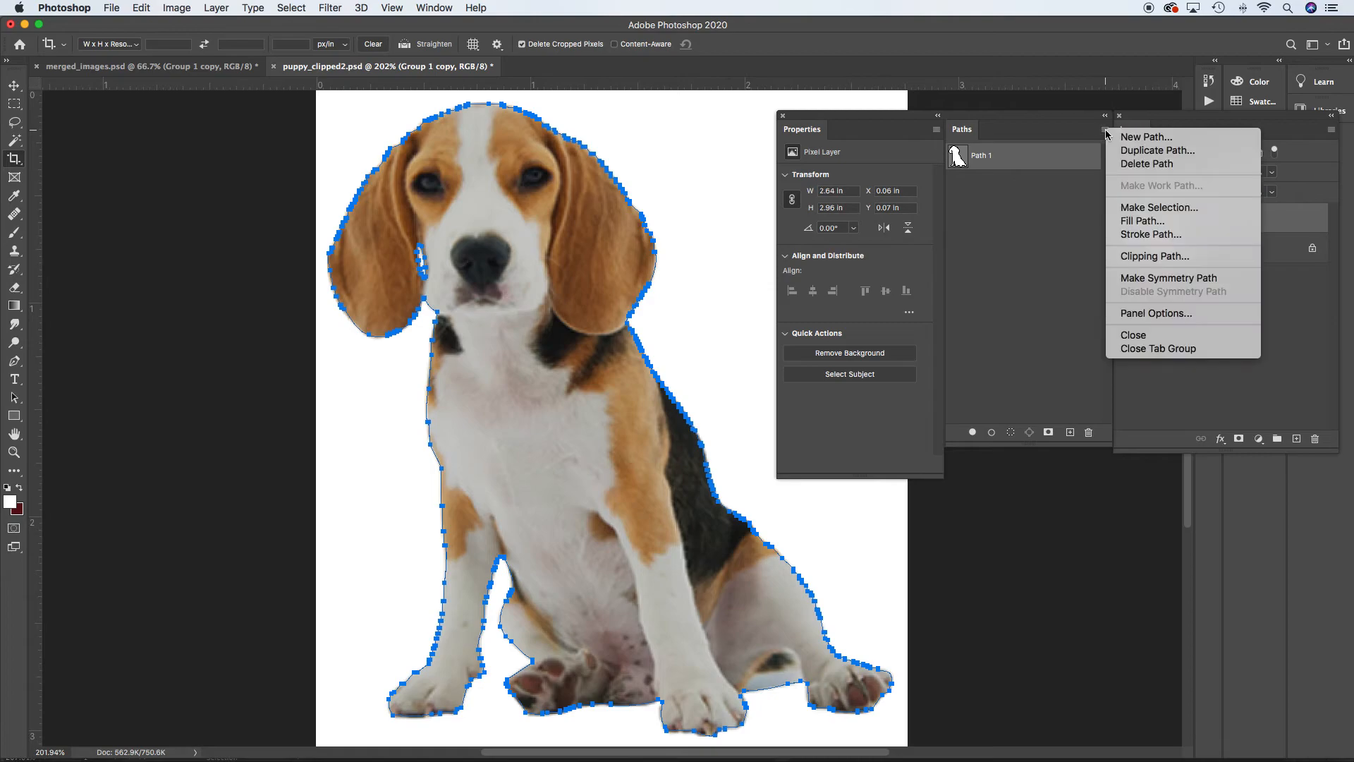
left_click(1141, 258)
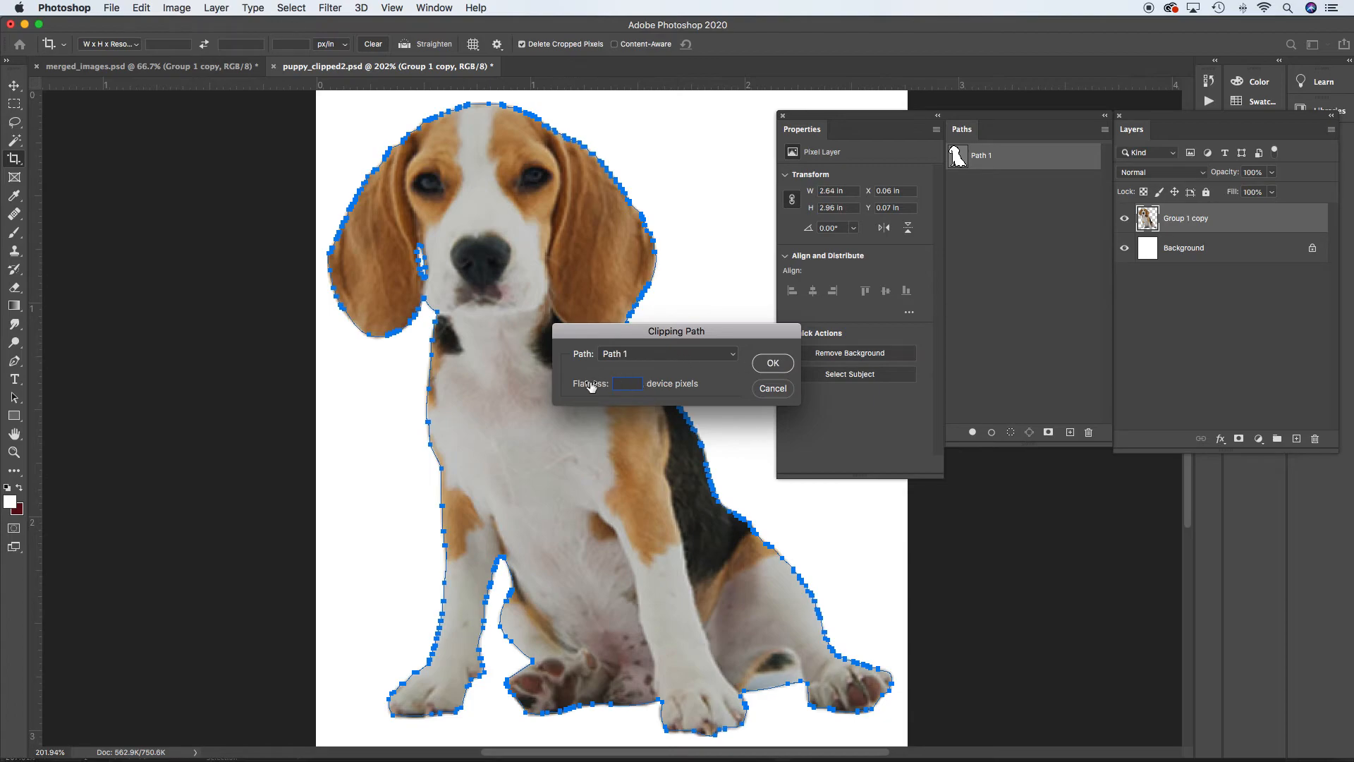
left_click(773, 363)
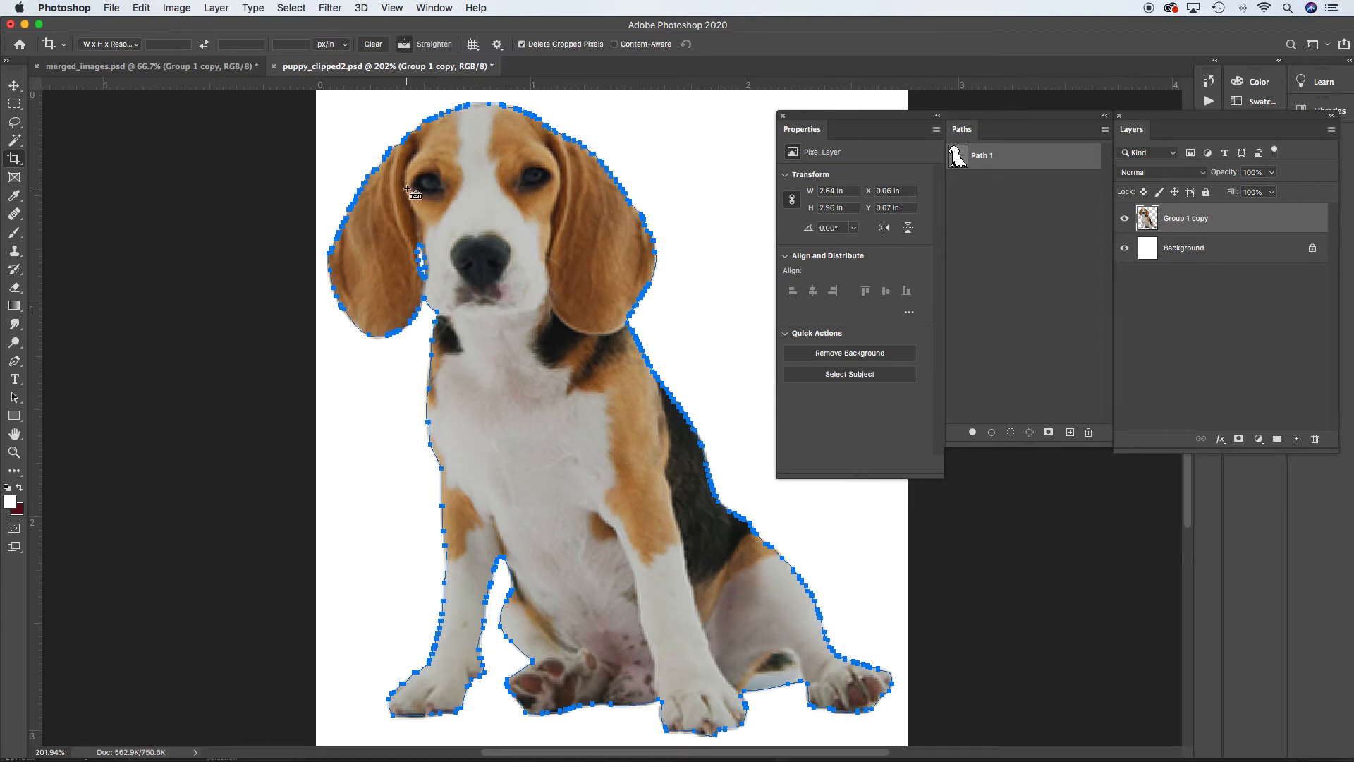
Step: Save the document, switch to Illustrator, and place puppy_clipped2.psd from the Desktop across the blue block's right edge
key("super+s")
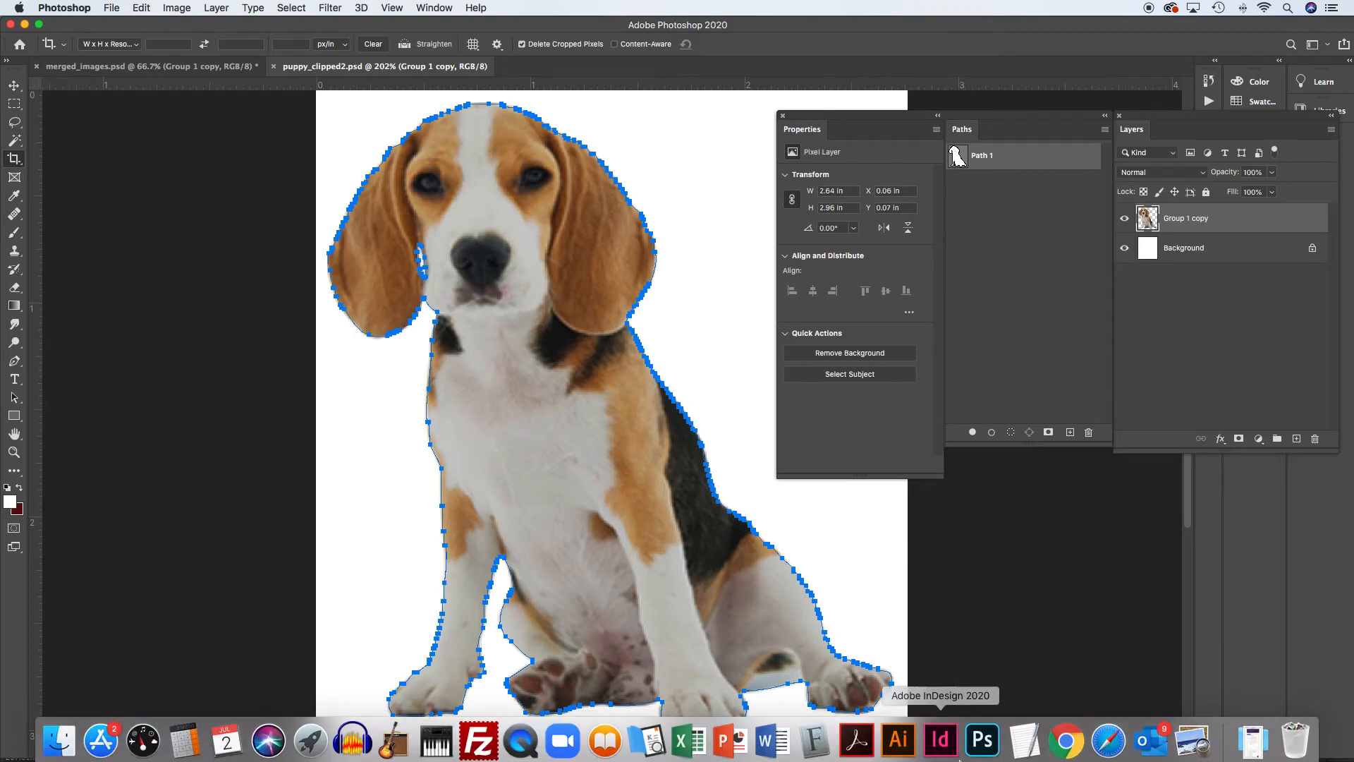
left_click(895, 742)
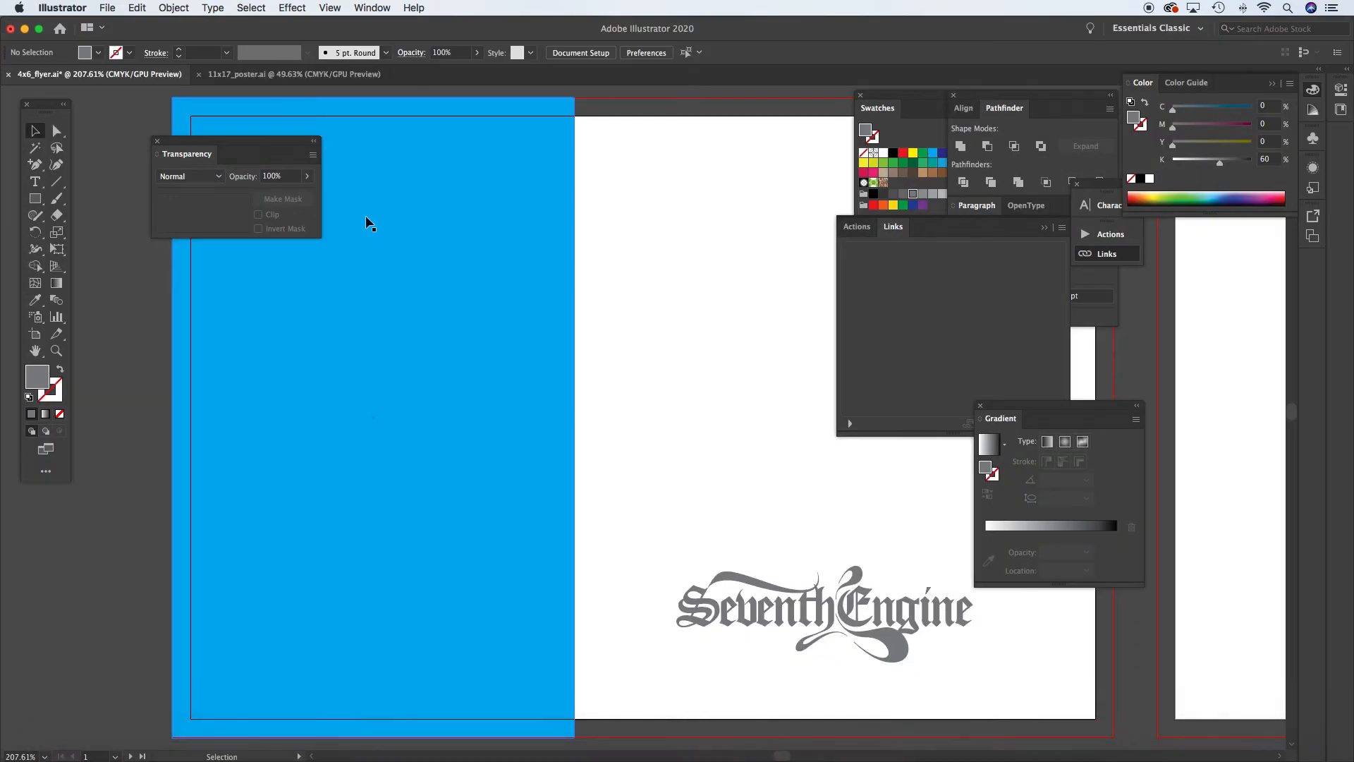
left_click(100, 7)
left_click(151, 229)
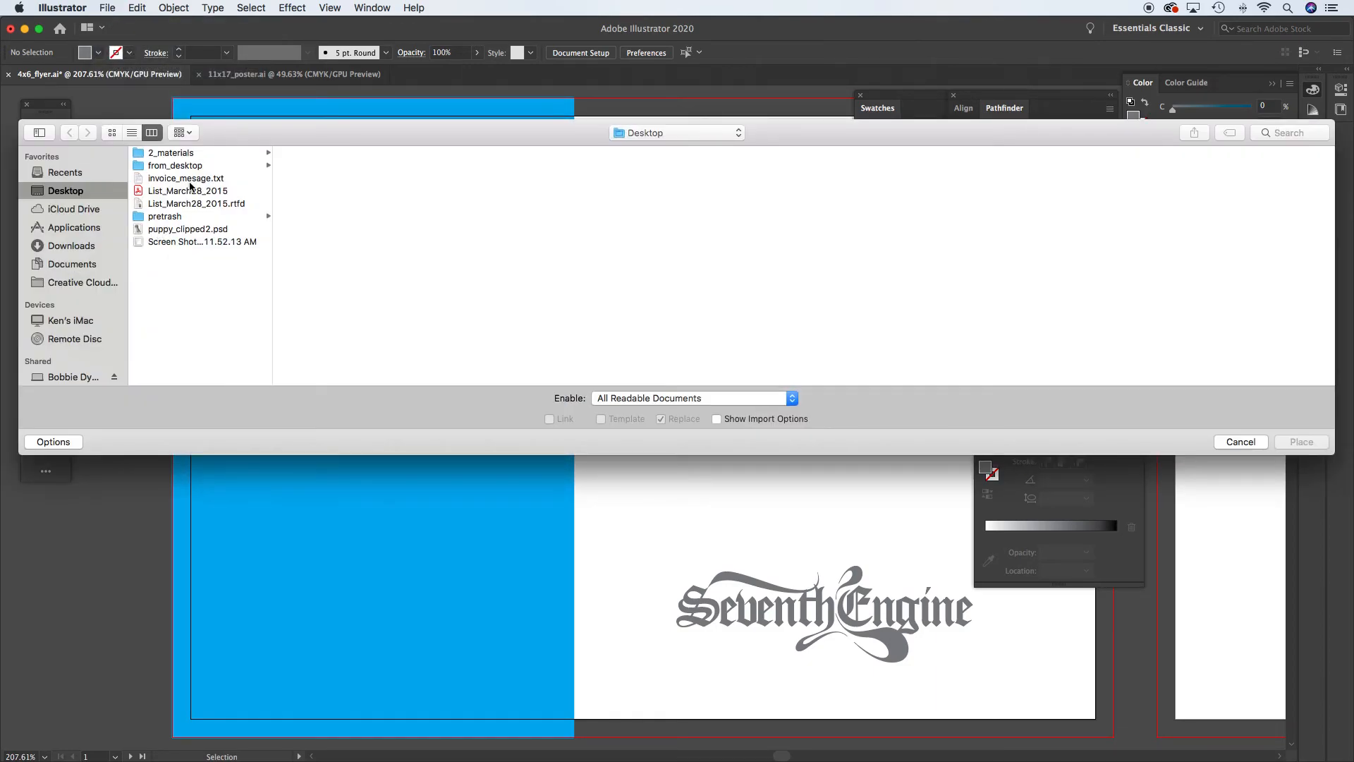
left_click(190, 231)
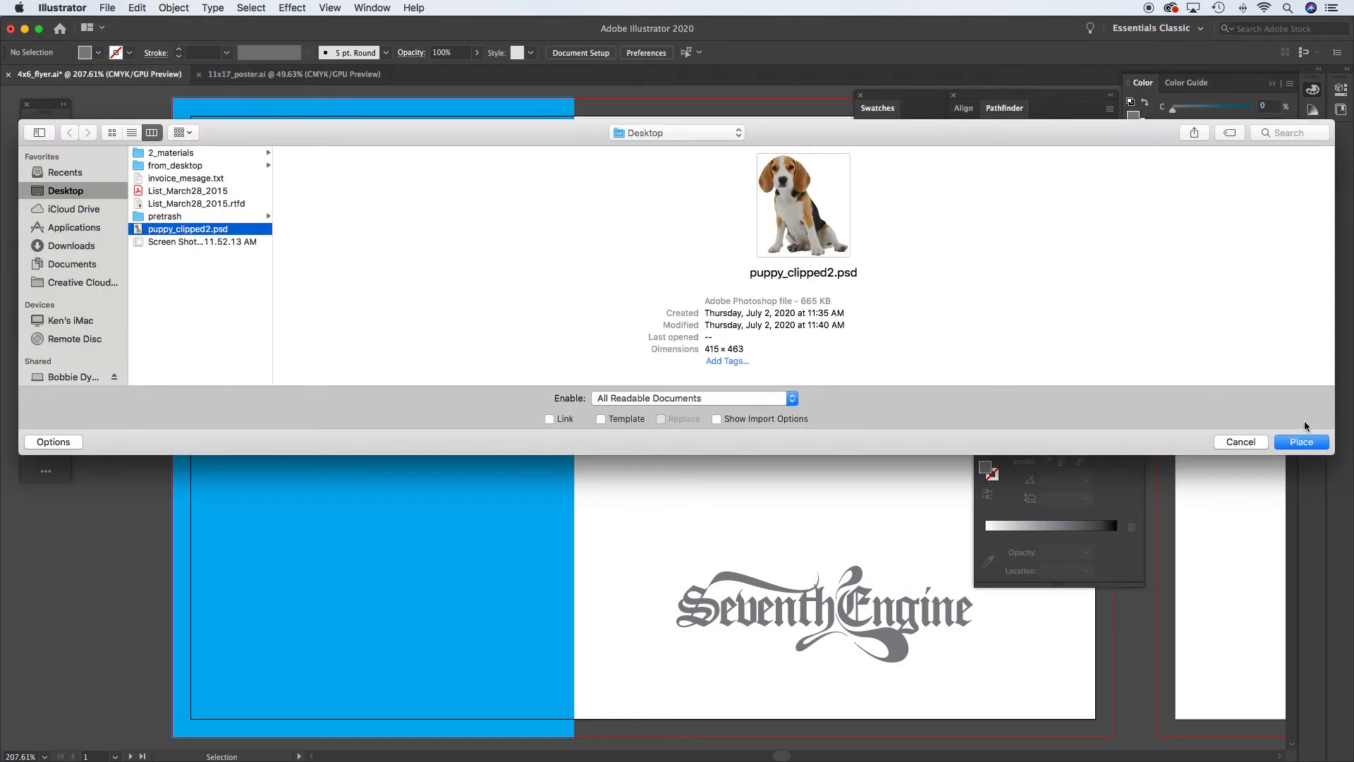
left_click(1305, 443)
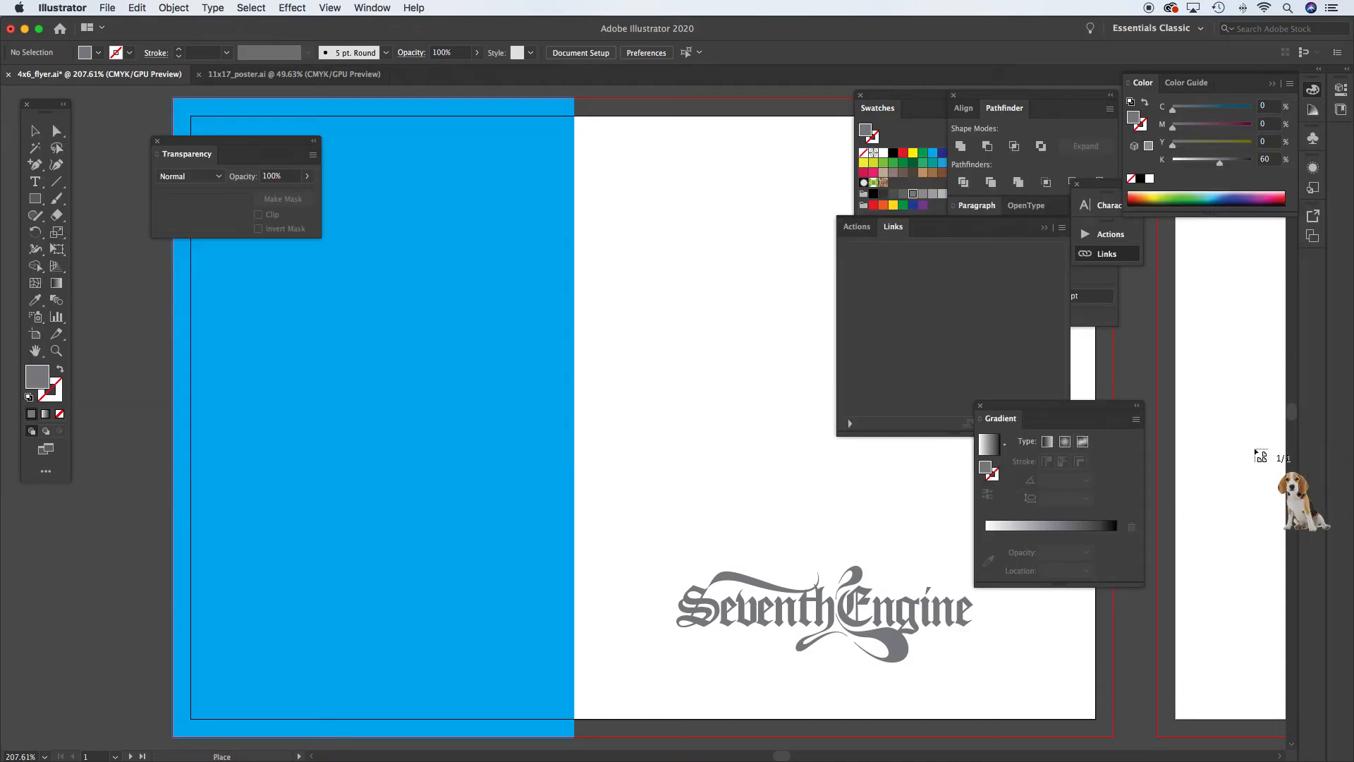
left_click(422, 214)
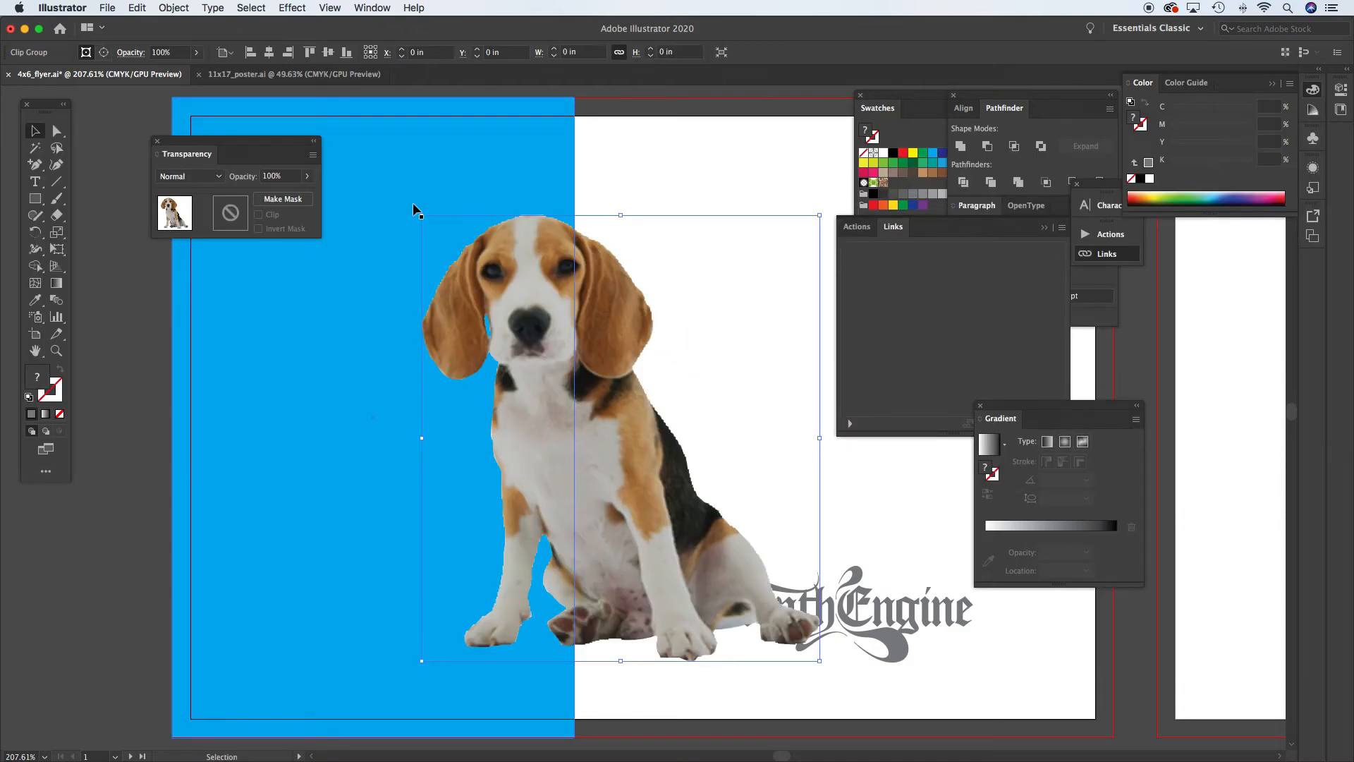
Step: Deselect the placed puppy and examine its clipped edges up close against the blue and white areas
left_click(159, 295)
key("z")
left_click_drag(413, 272, 384, 347)
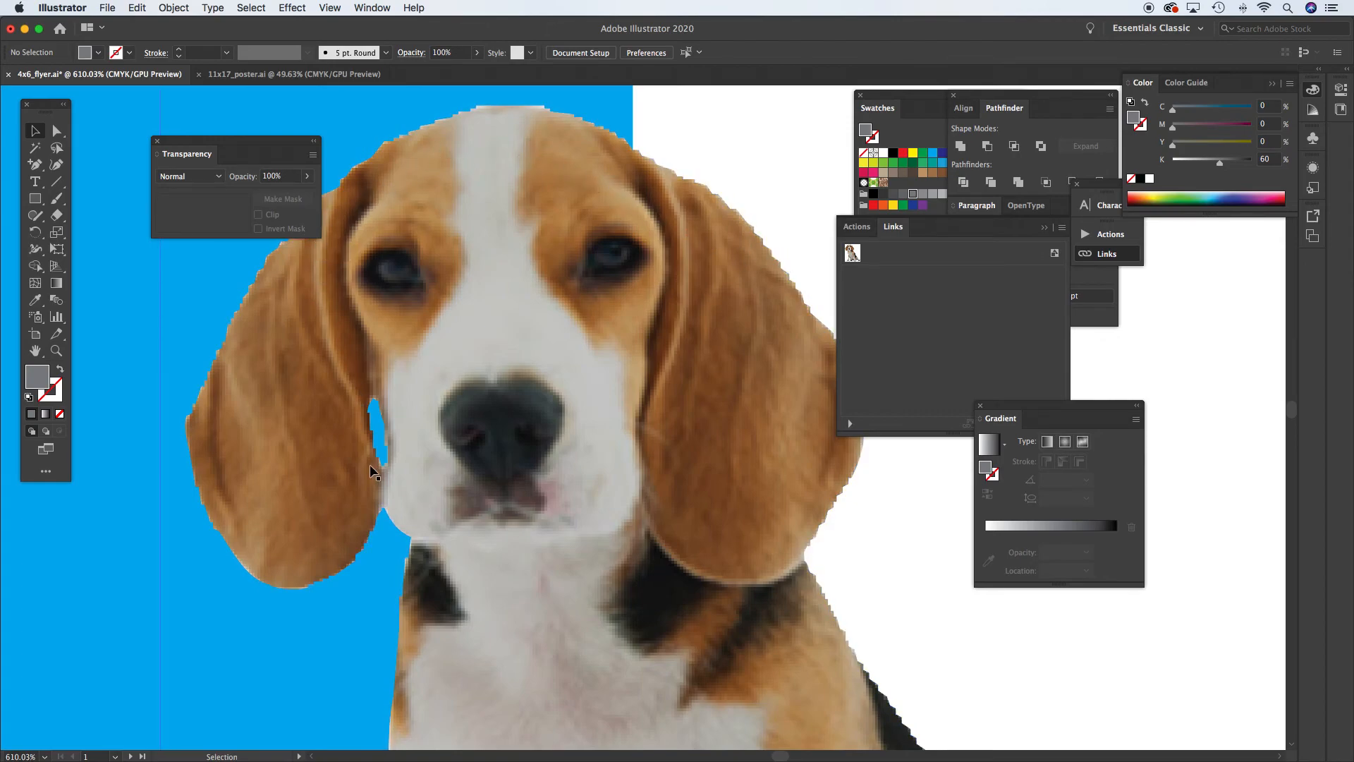
left_click(468, 466, "alt+super")
left_click(470, 466, "alt+super")
left_click(667, 463, "alt+super")
left_click(682, 460, "alt+super")
left_click(686, 458, "alt+super")
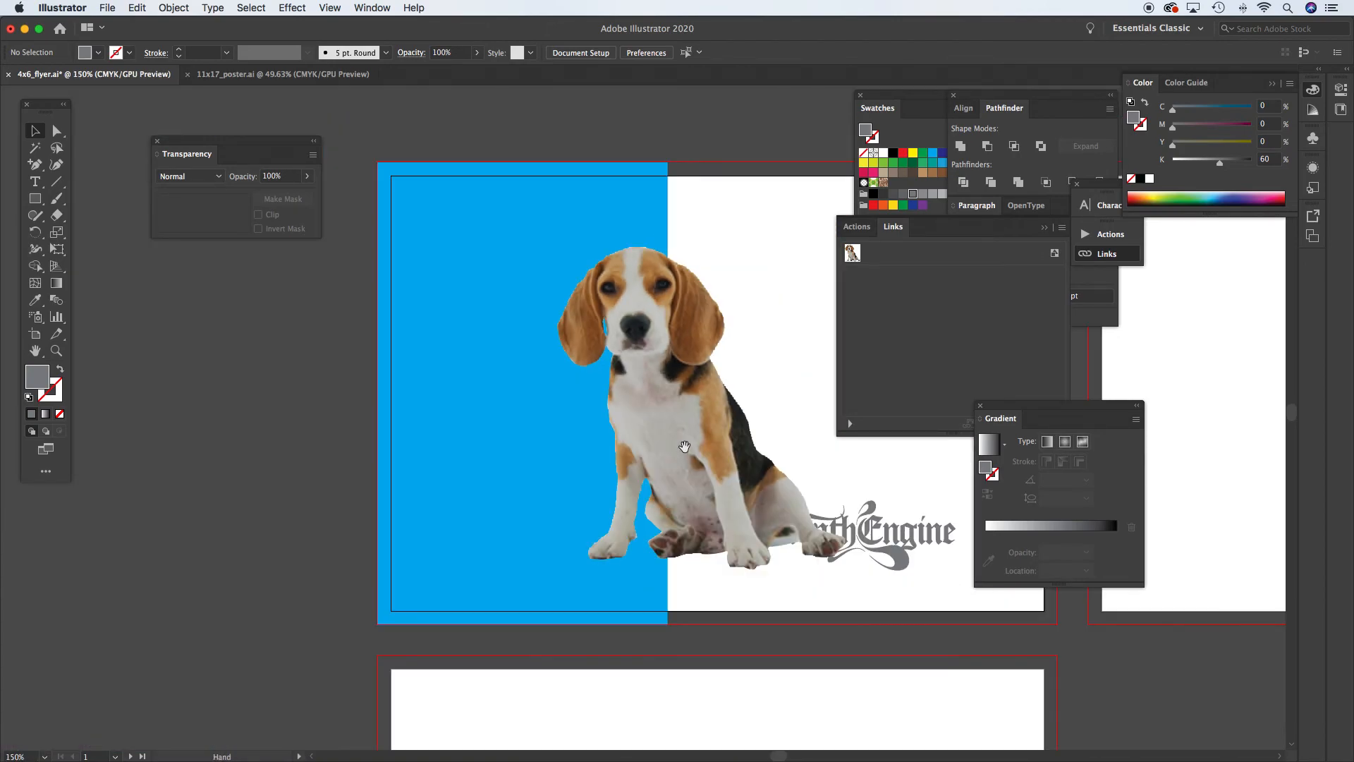
Step: Scale the puppy to about 1.66 by 1.86 in and position it over the blue block's lower right edge beside the SeventhEngine logo
left_click_drag(684, 445, 548, 464)
left_click_drag(564, 385, 545, 329)
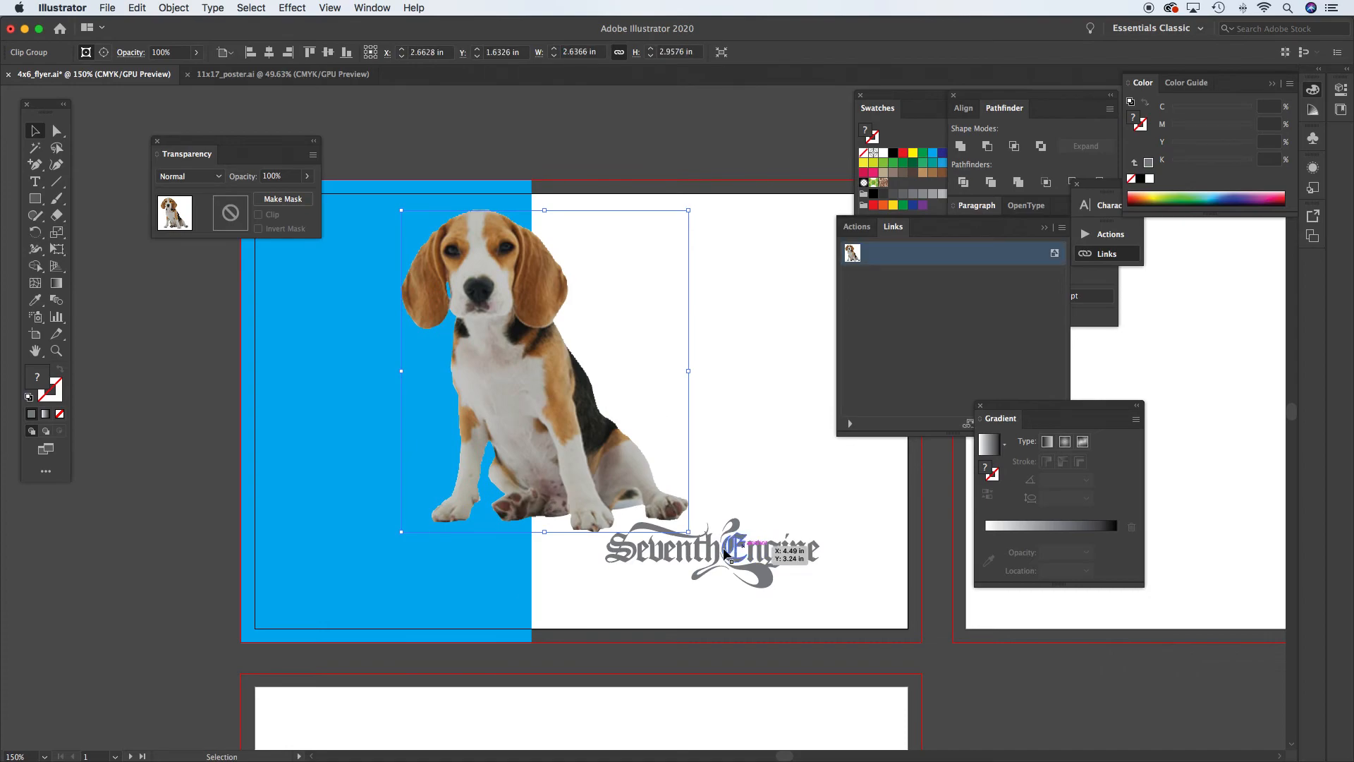
left_click_drag(688, 531, 580, 444)
left_click_drag(480, 333, 530, 522)
left_click(191, 405)
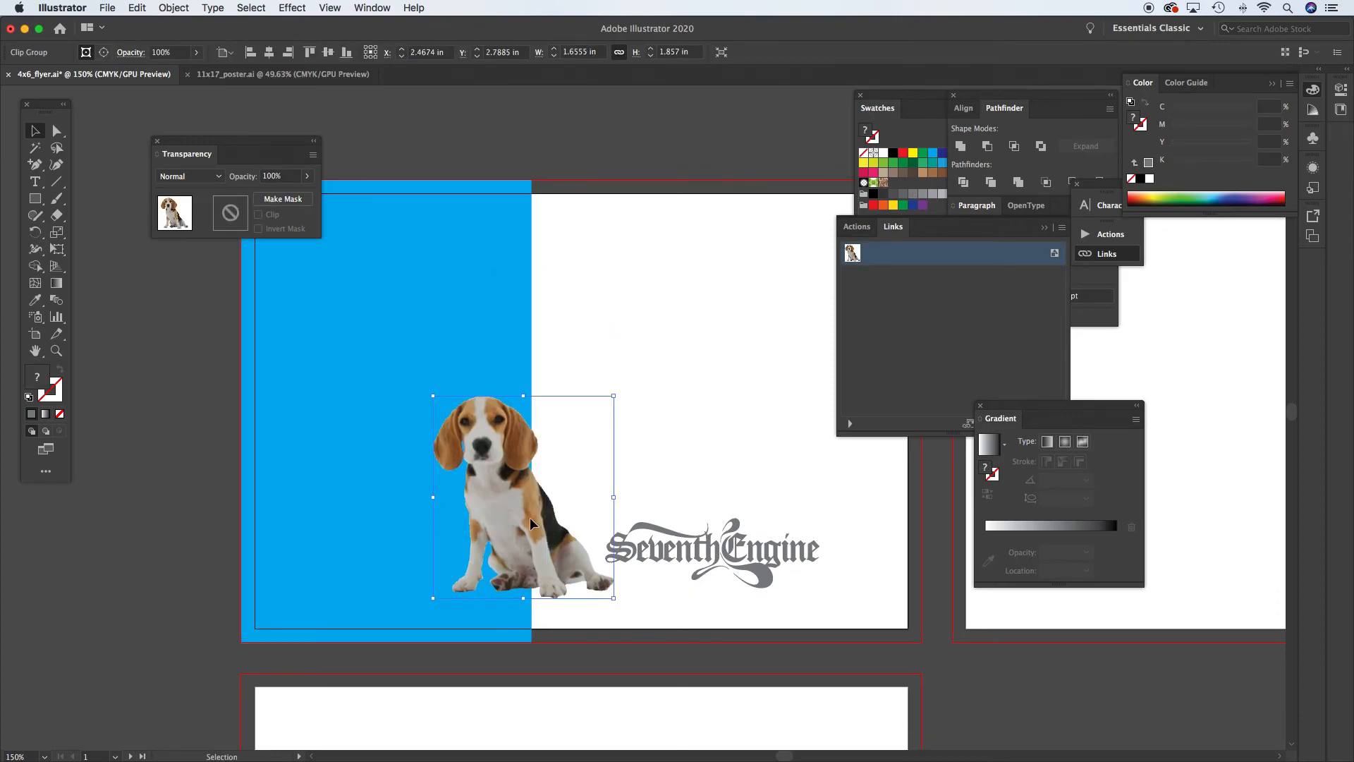
left_click(206, 407)
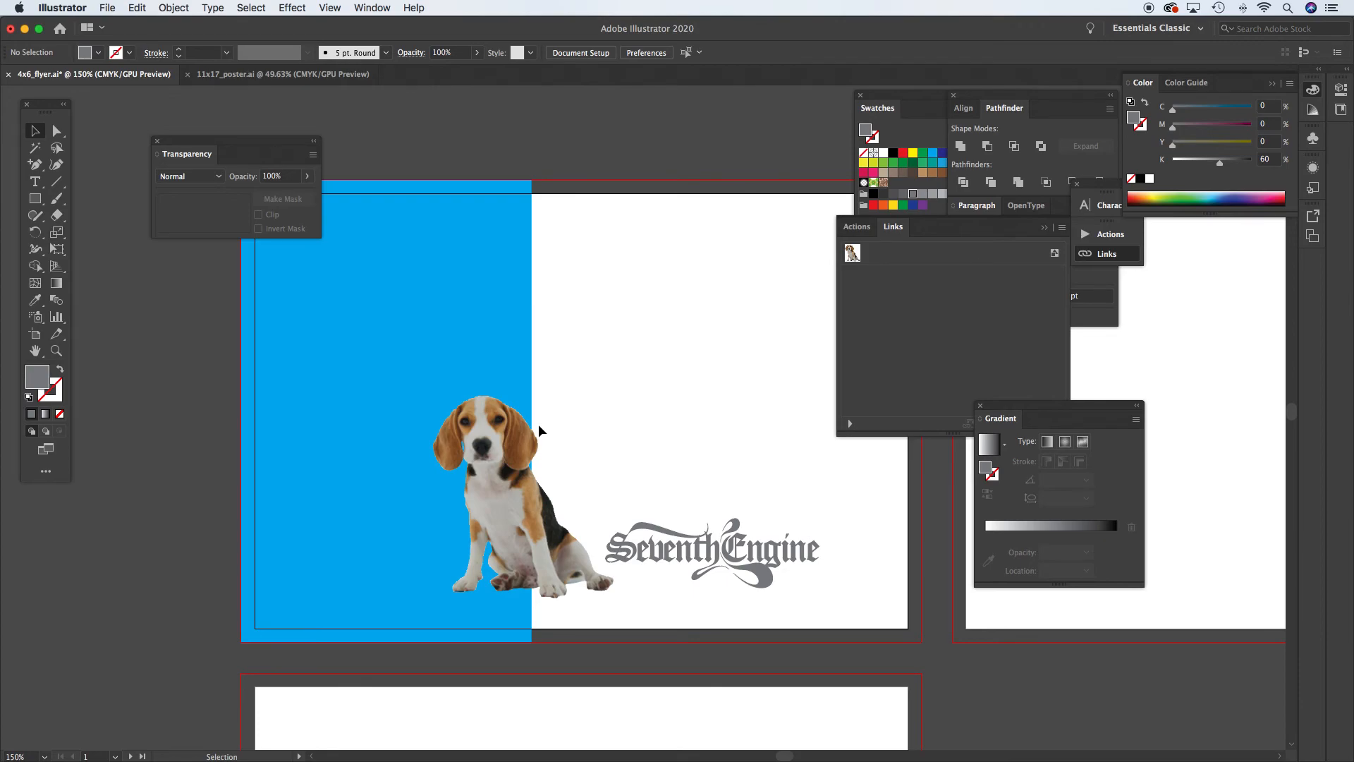
Step: Switch to Photoshop and examine the file formats available for saving puppy_clipped2.psd as a copy, without saving
mouse_move(774, 759)
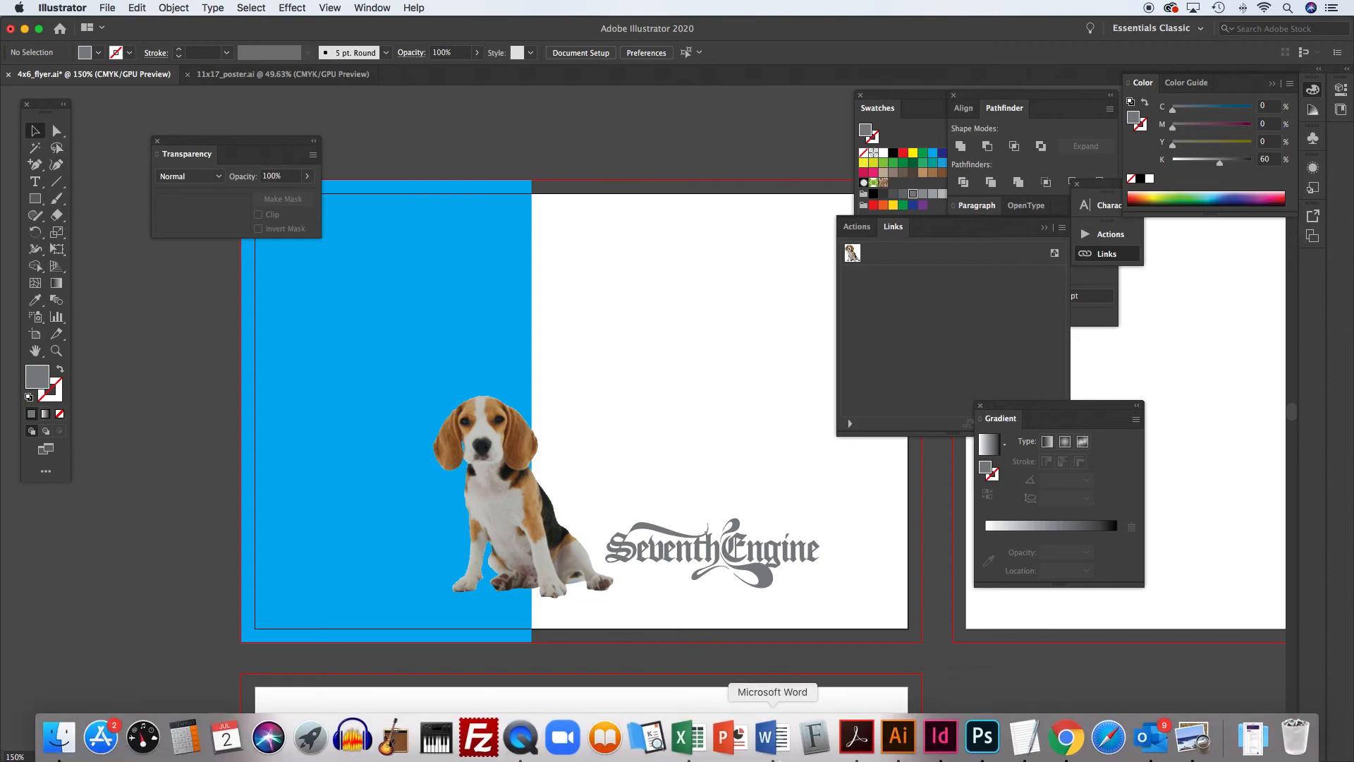
left_click(983, 735)
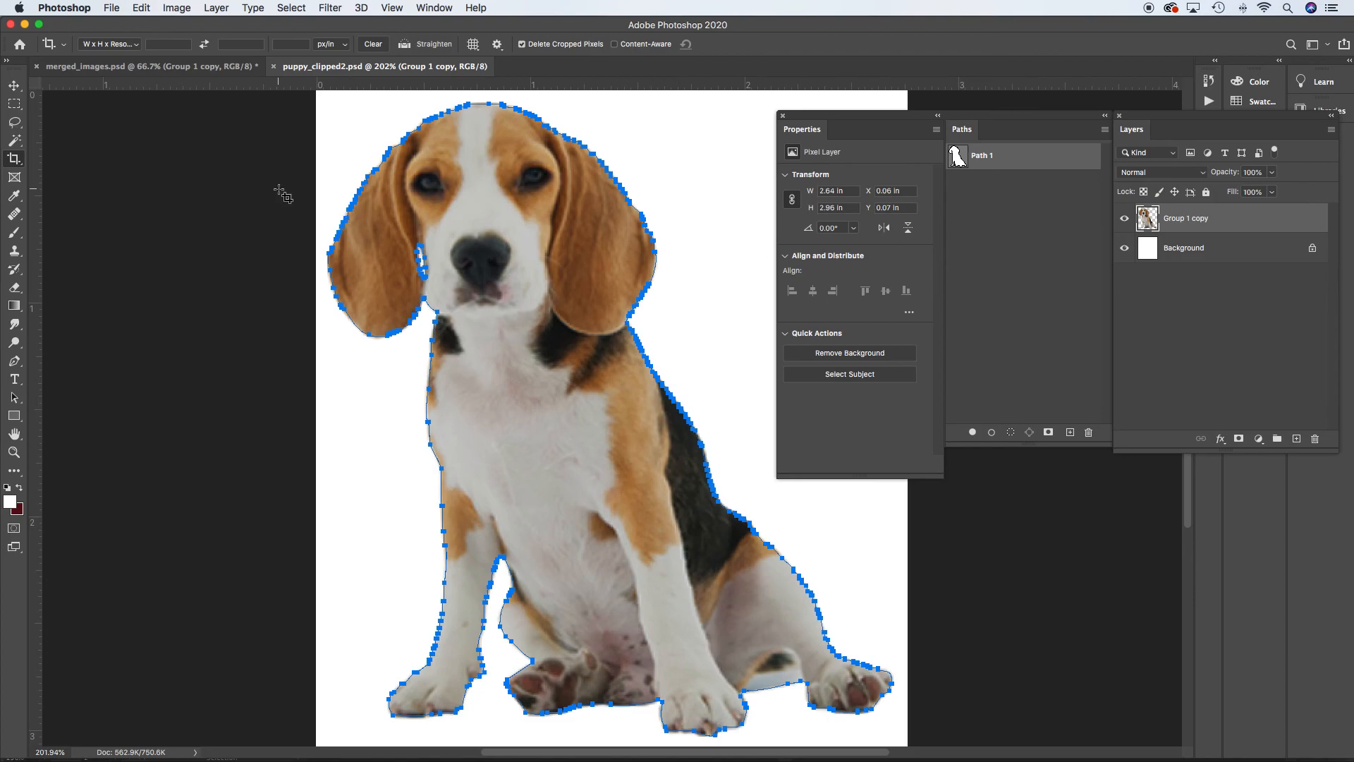
left_click(111, 8)
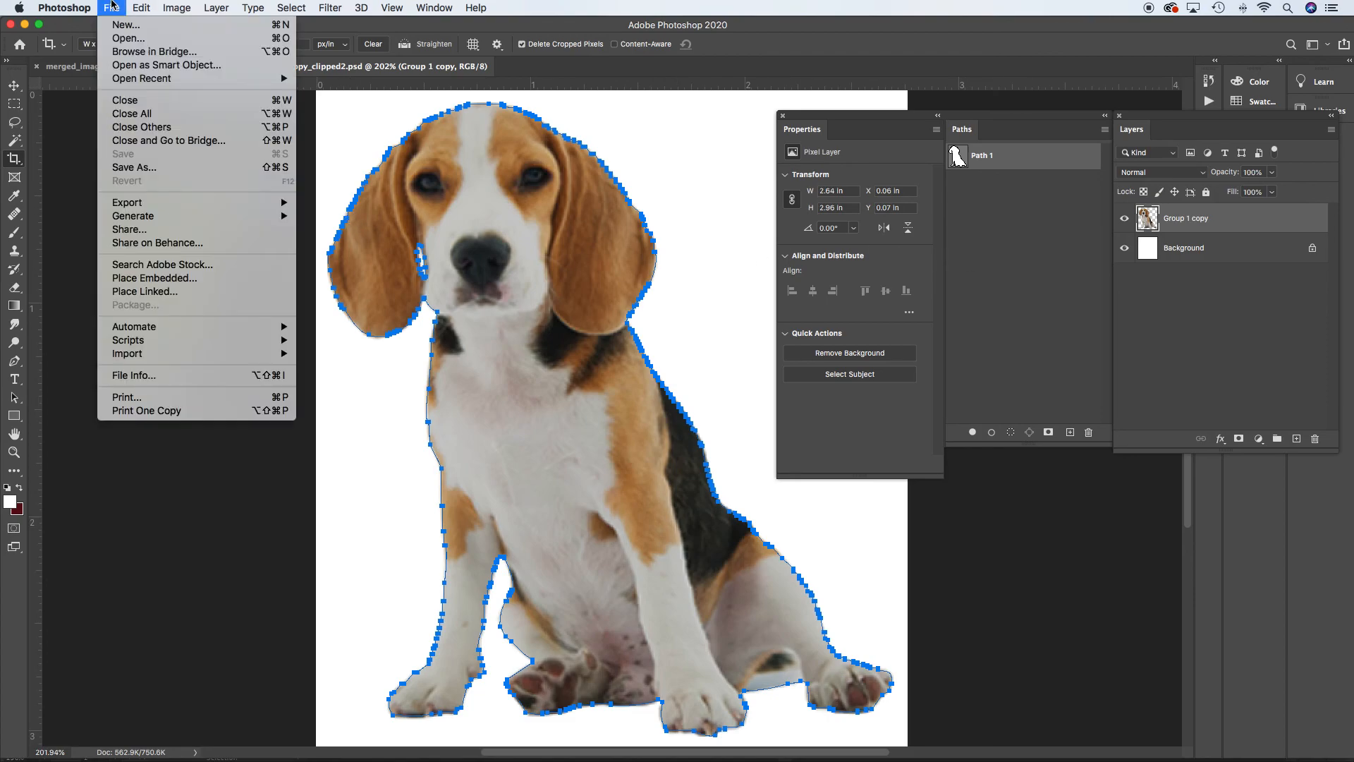
left_click(155, 169)
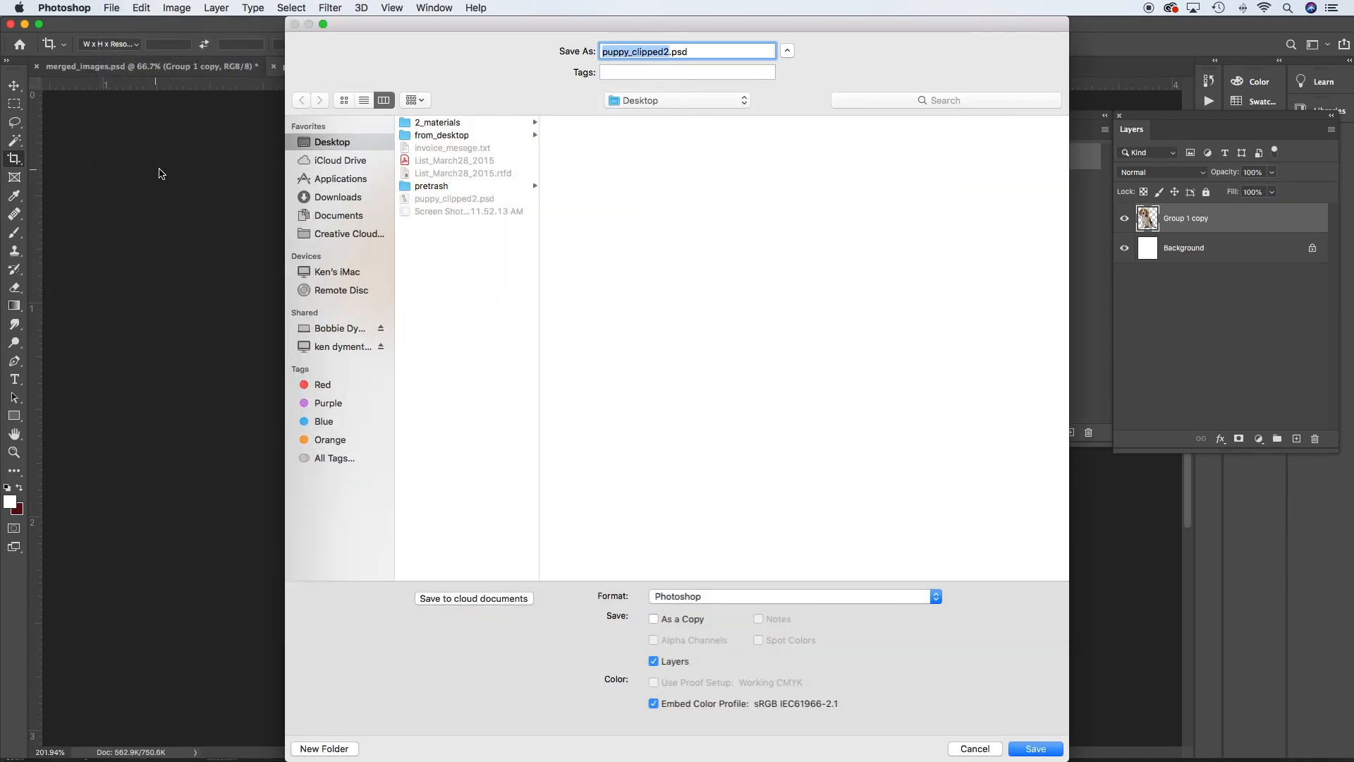
left_click(654, 619)
left_click(697, 597)
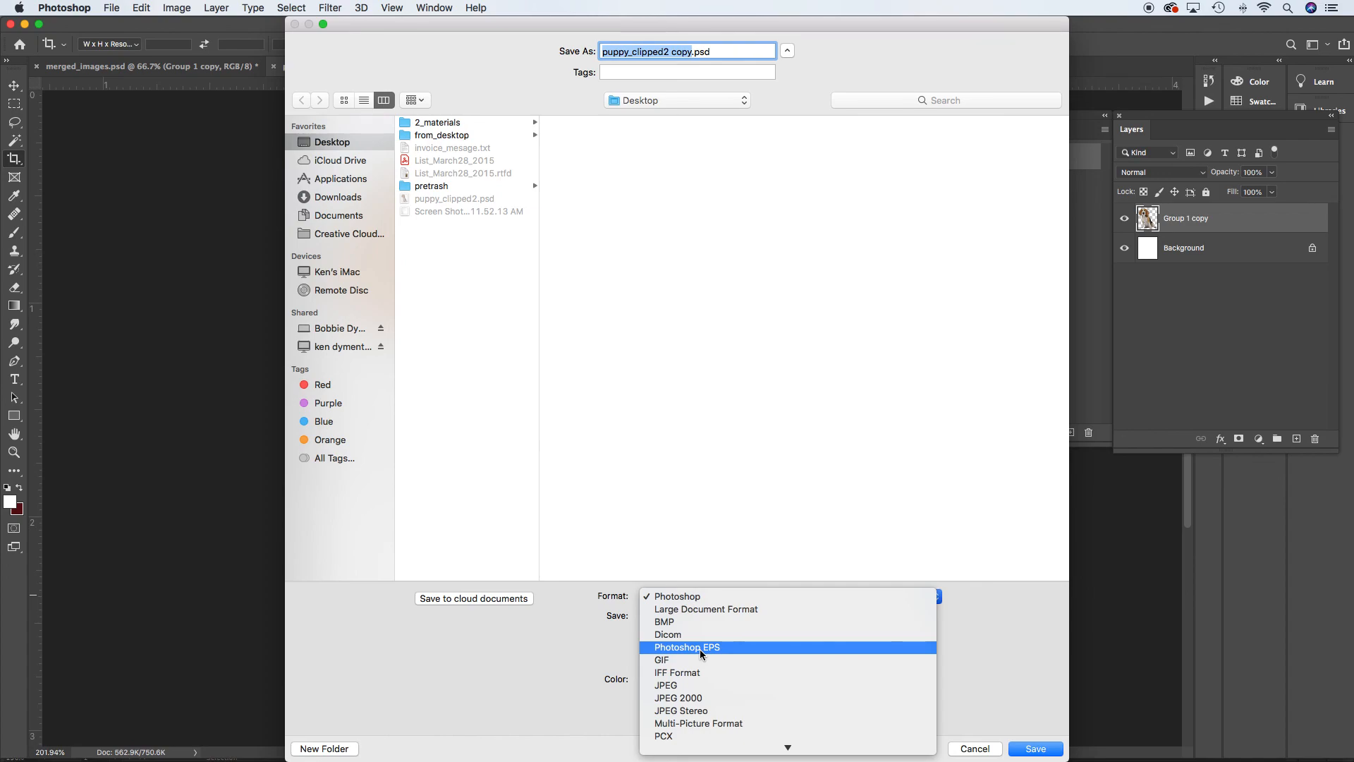
scroll(699, 649, "down", 5)
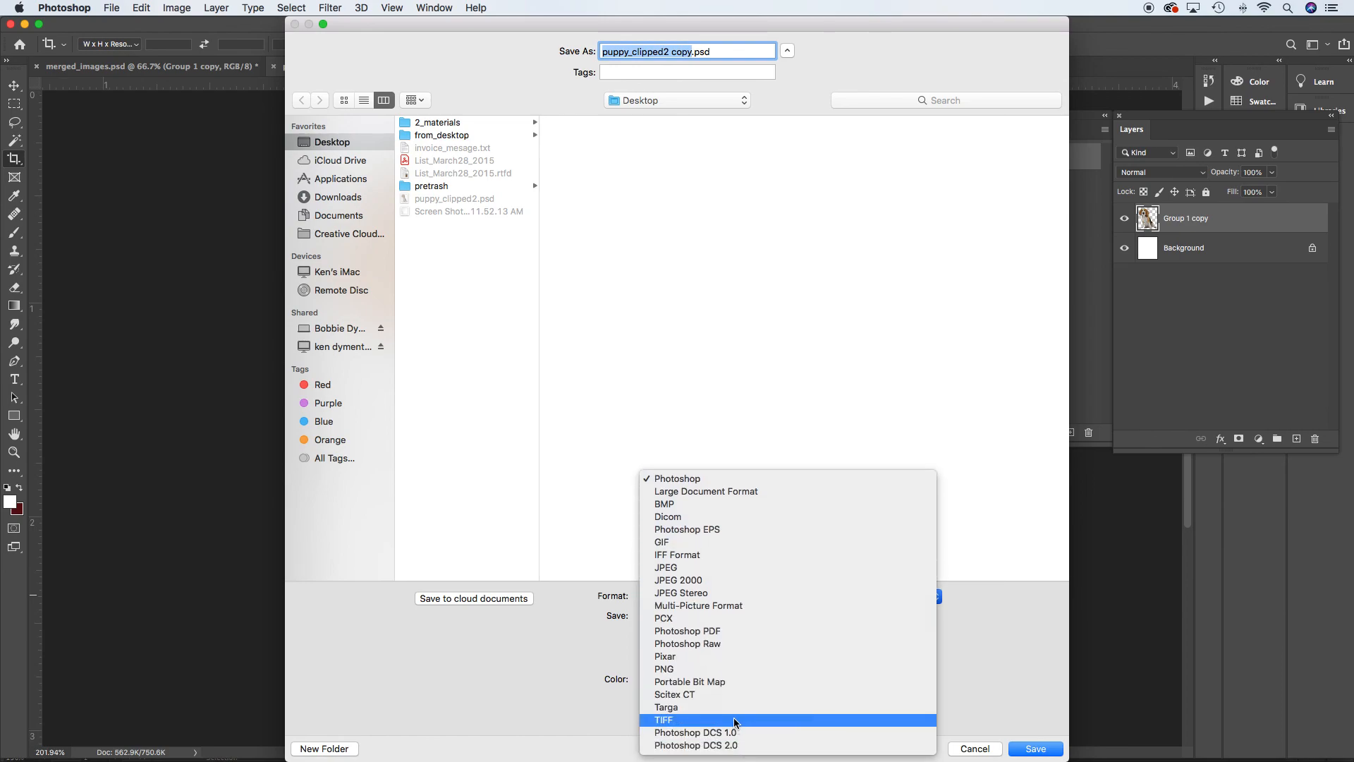
left_click(995, 637)
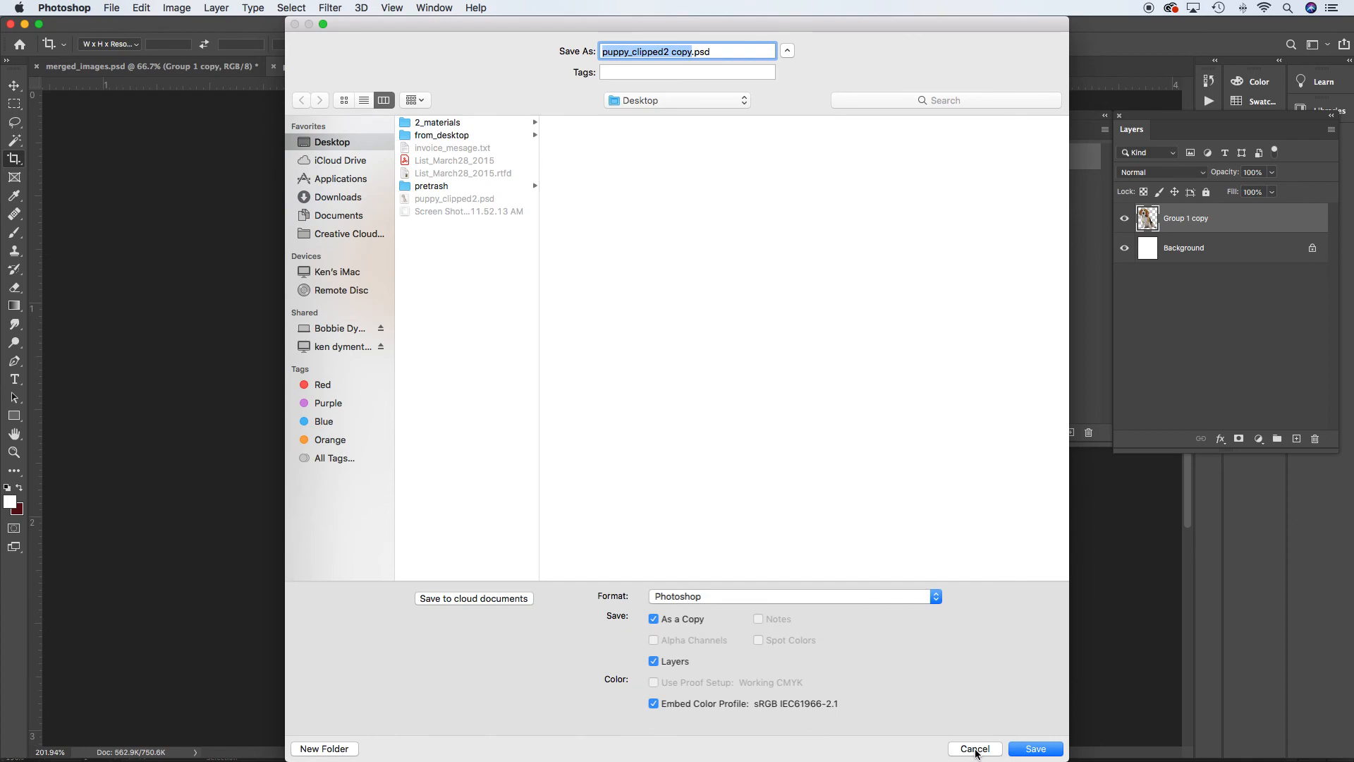
left_click(974, 748)
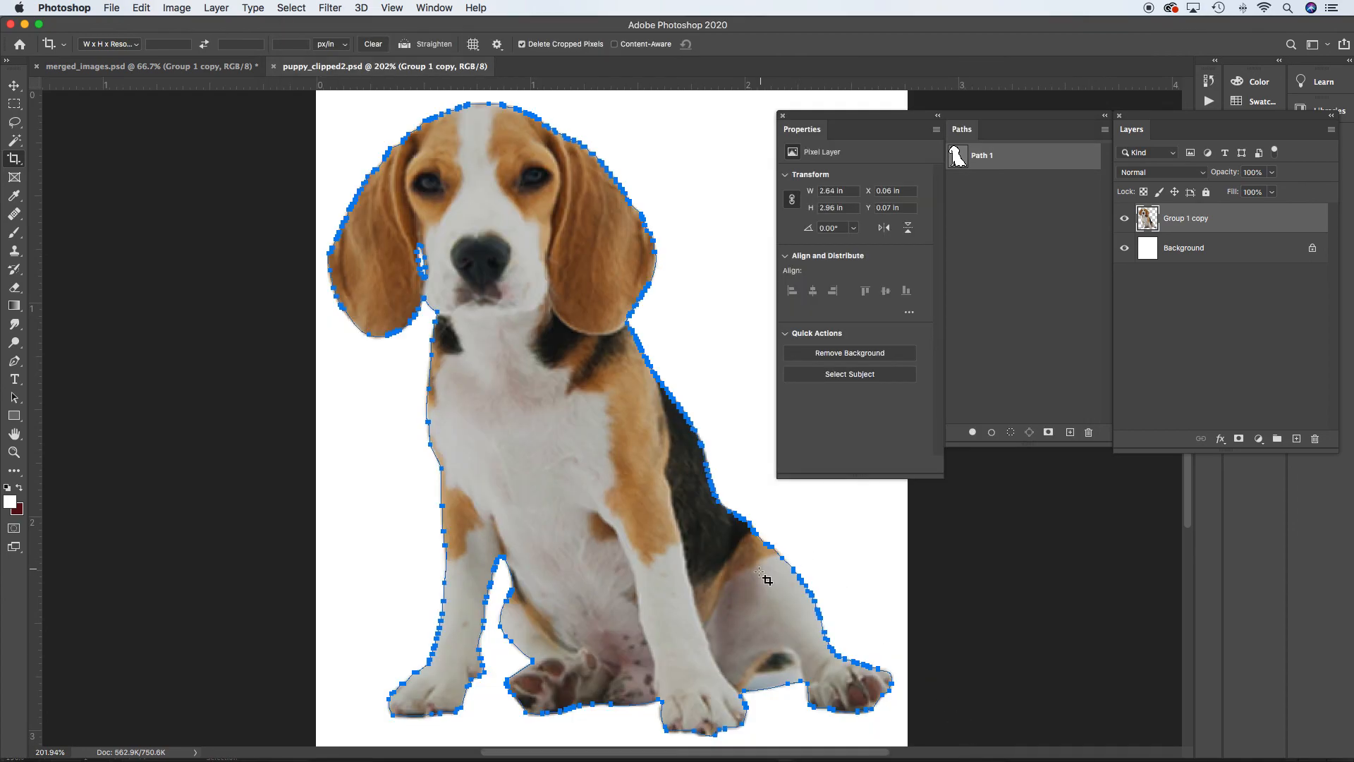